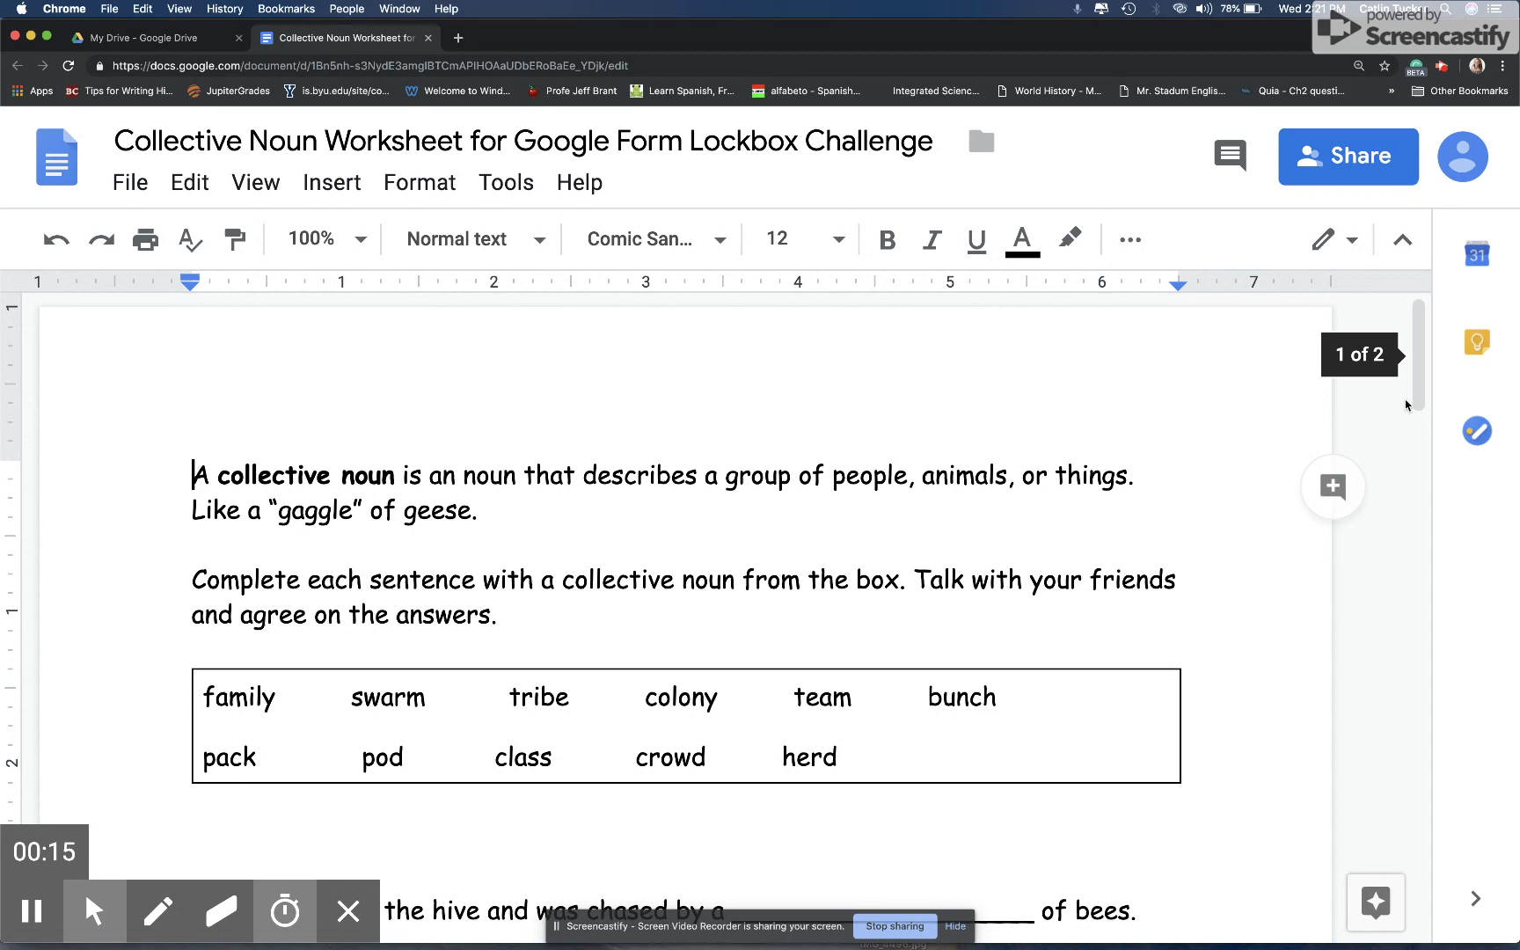
- From My Drive, create a new Google Form through New > More > Google Forms
{"action": "left_click_drag", "start_coordinate": [1417, 402], "coordinate": [1419, 466]}
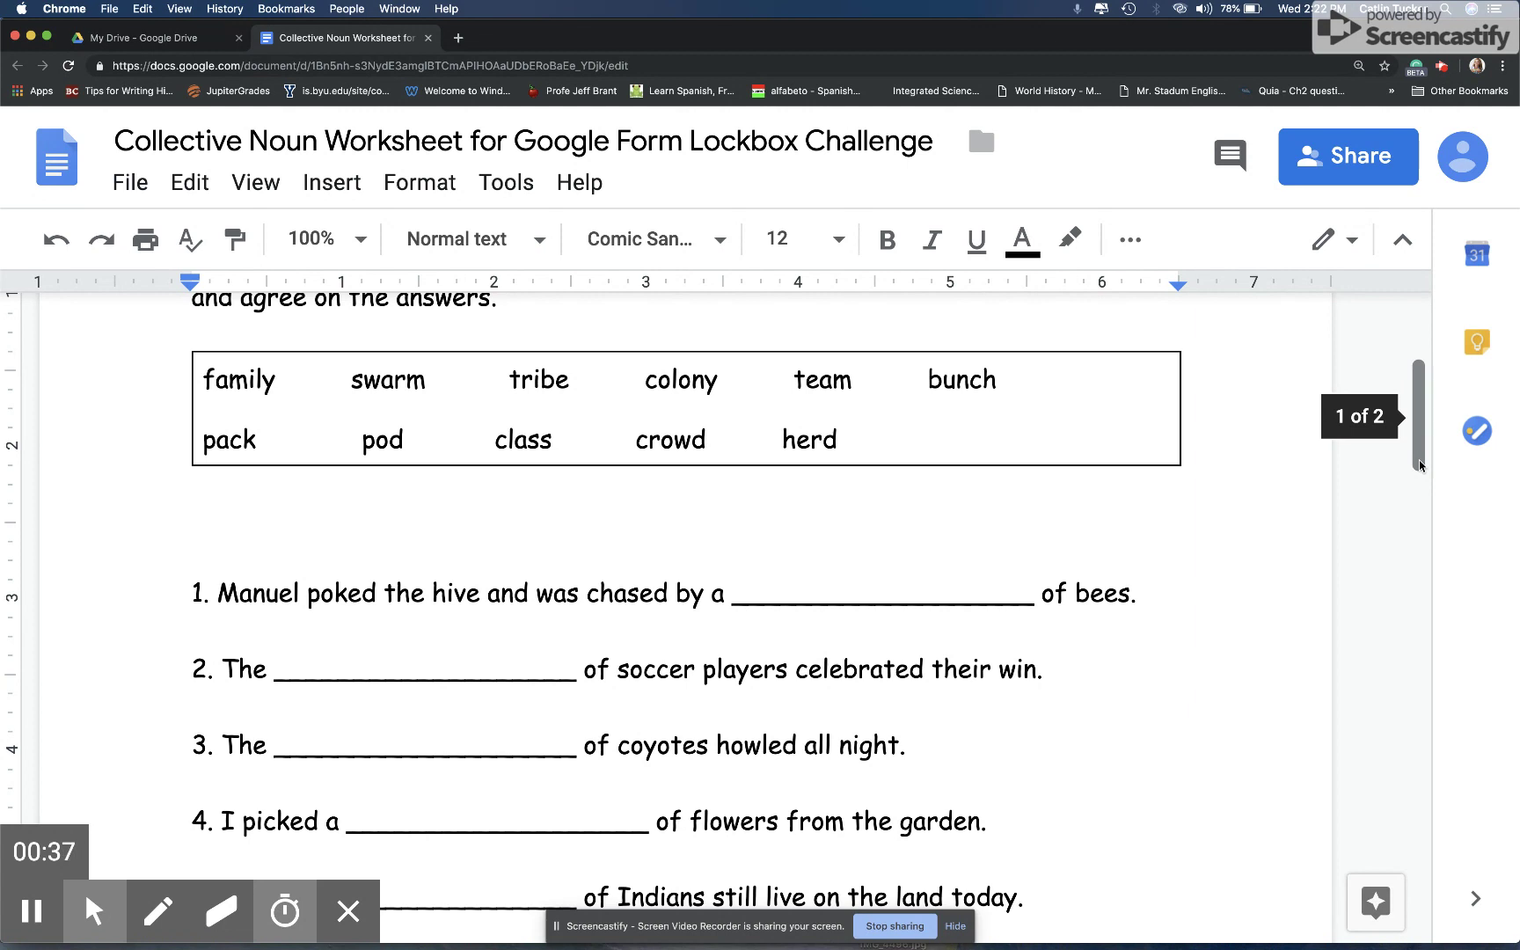
{"action": "left_click_drag", "start_coordinate": [1419, 466], "coordinate": [1425, 423]}
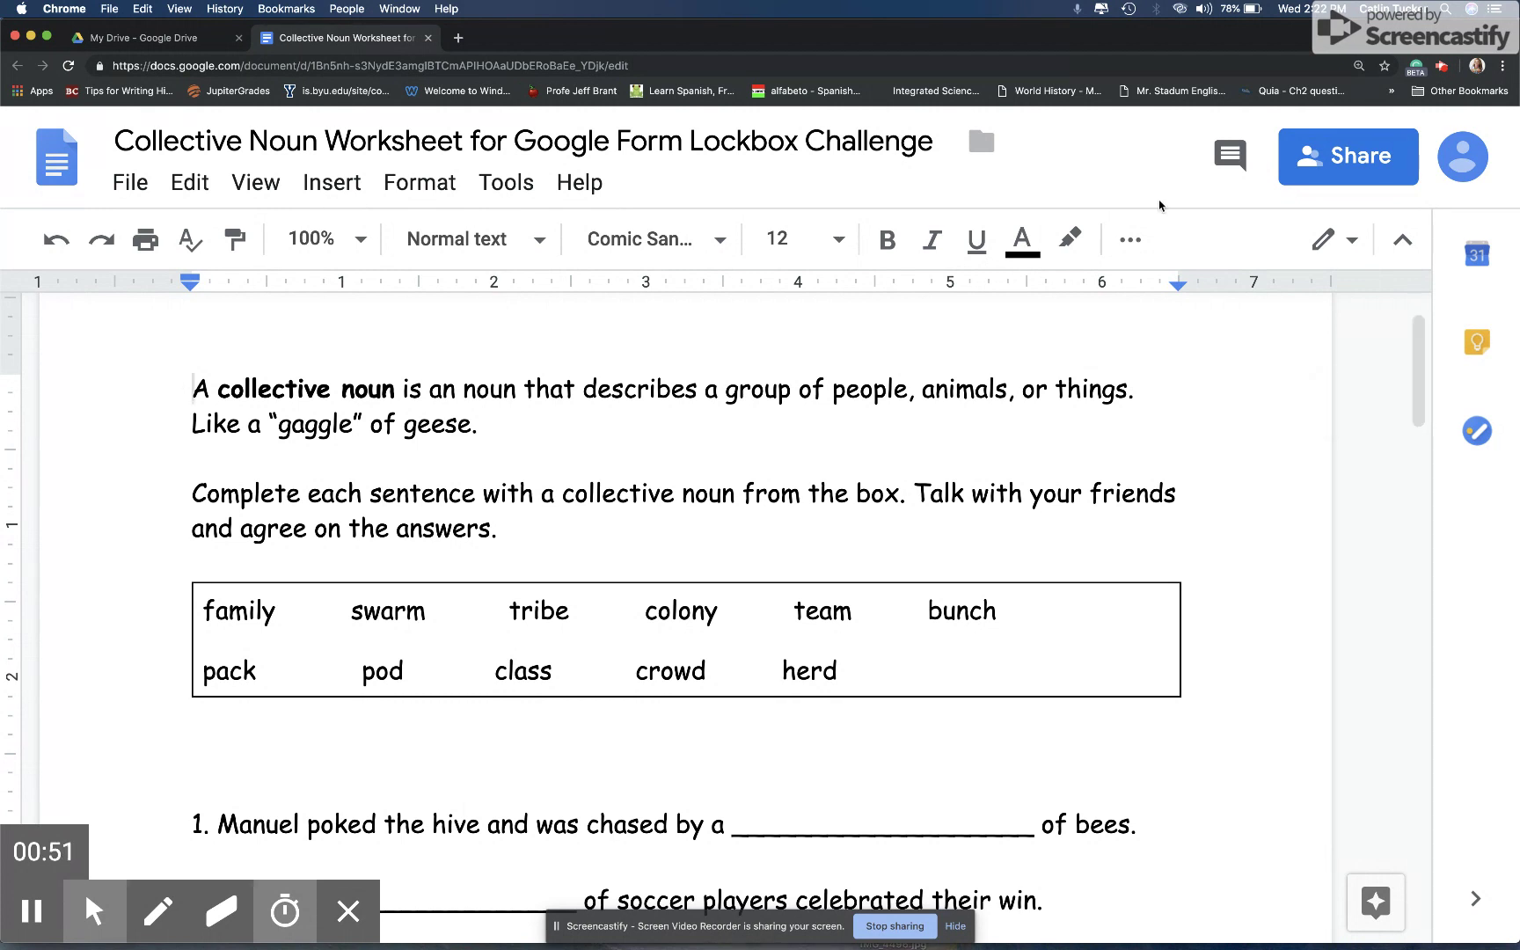
{"action": "left_click", "coordinate": [134, 38]}
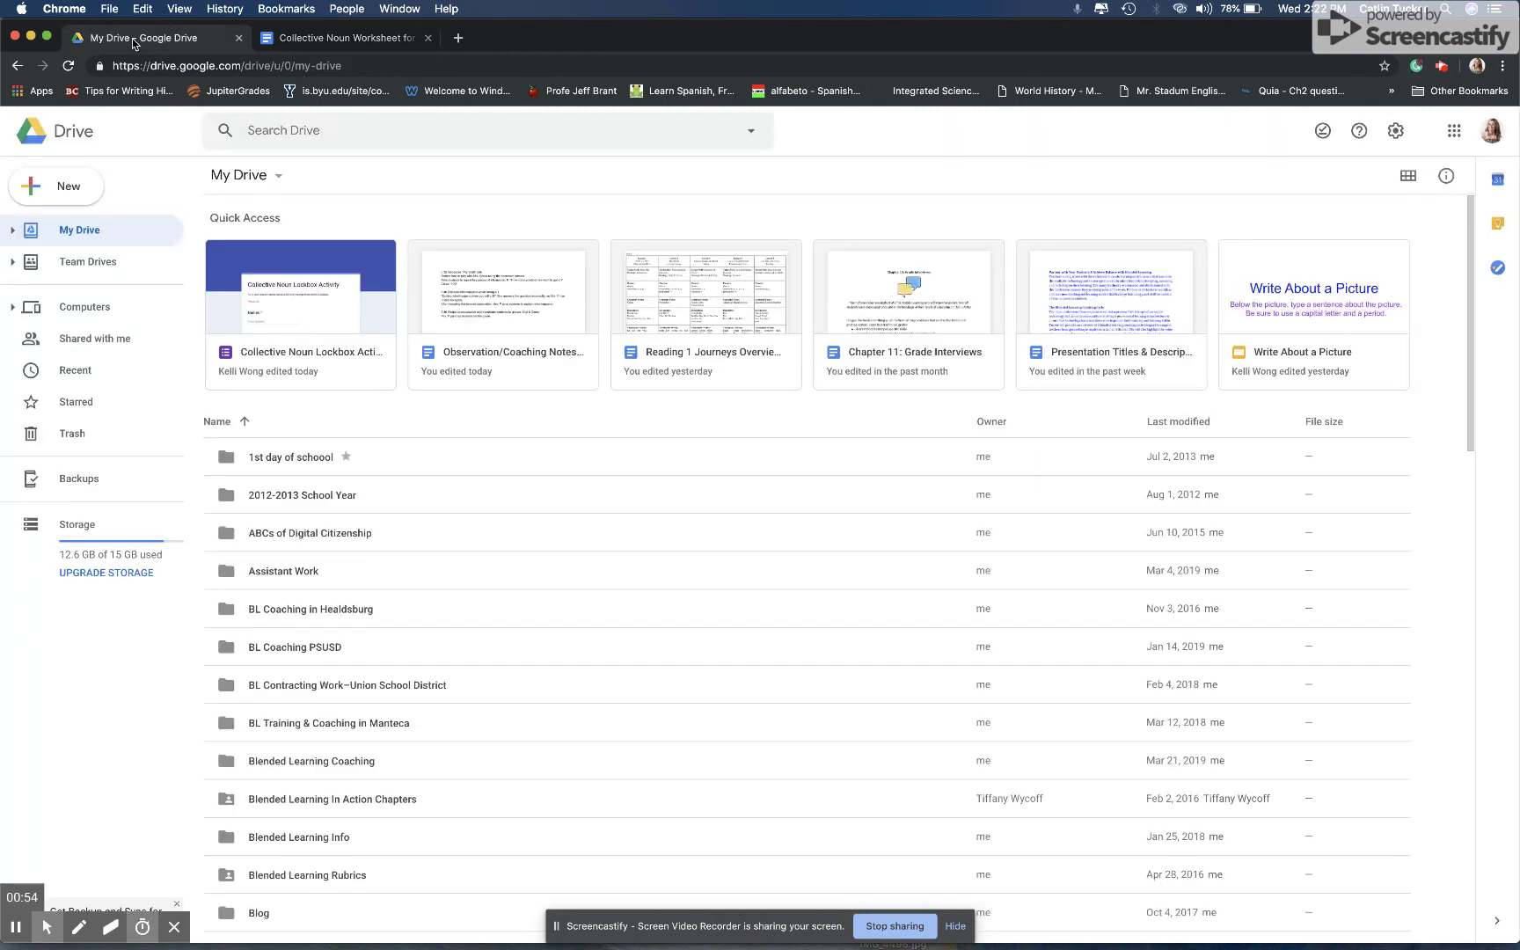
{"action": "left_click", "coordinate": [59, 193]}
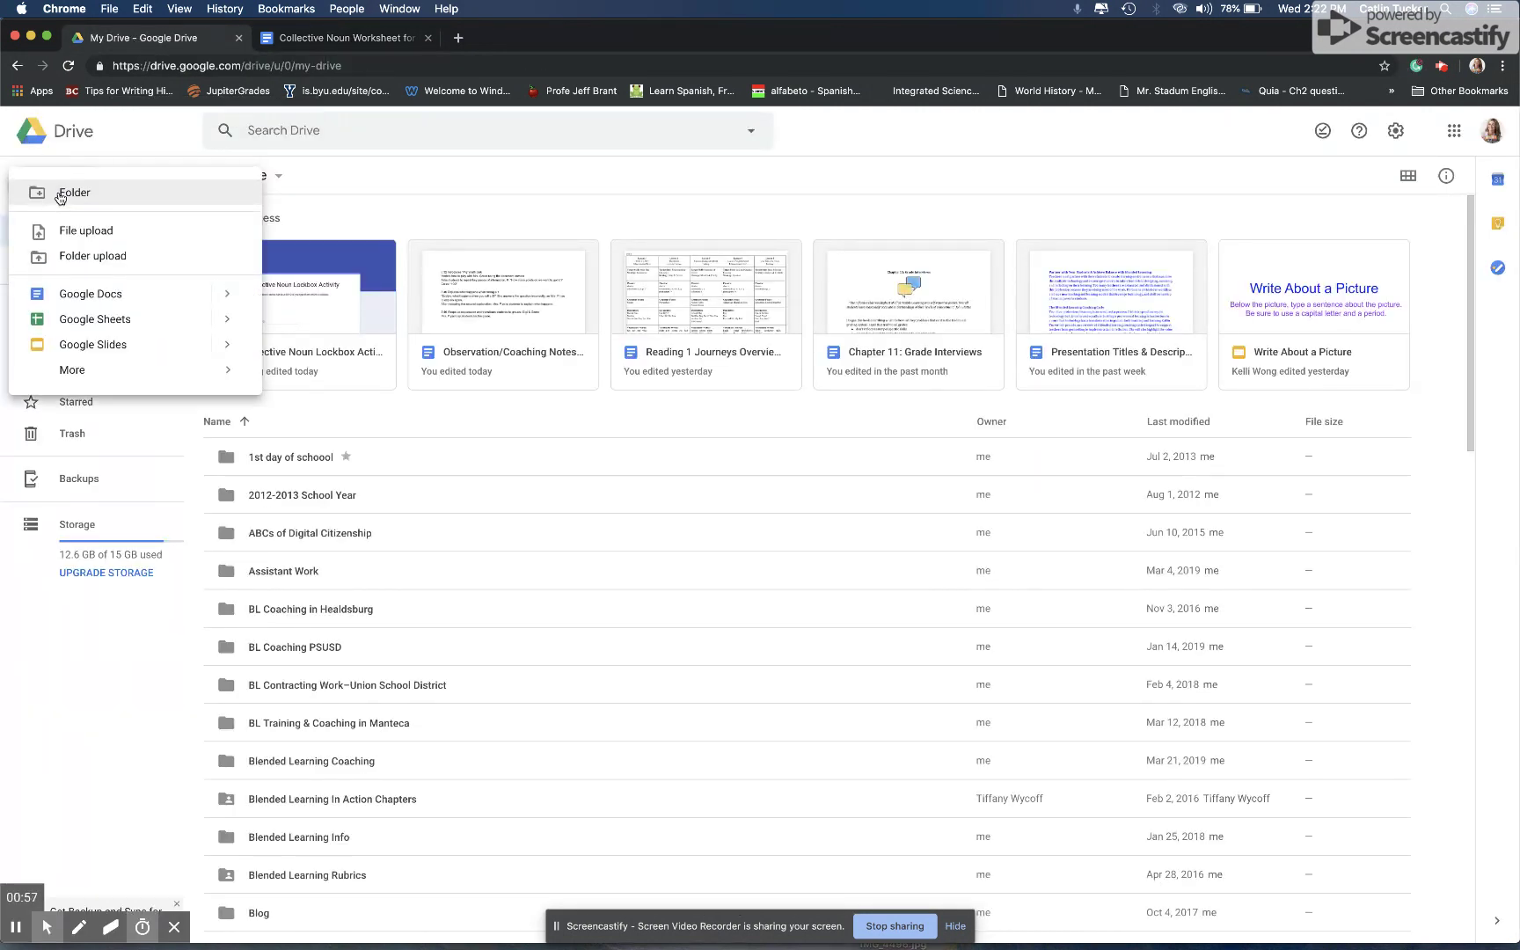
{"action": "mouse_move", "coordinate": [83, 370]}
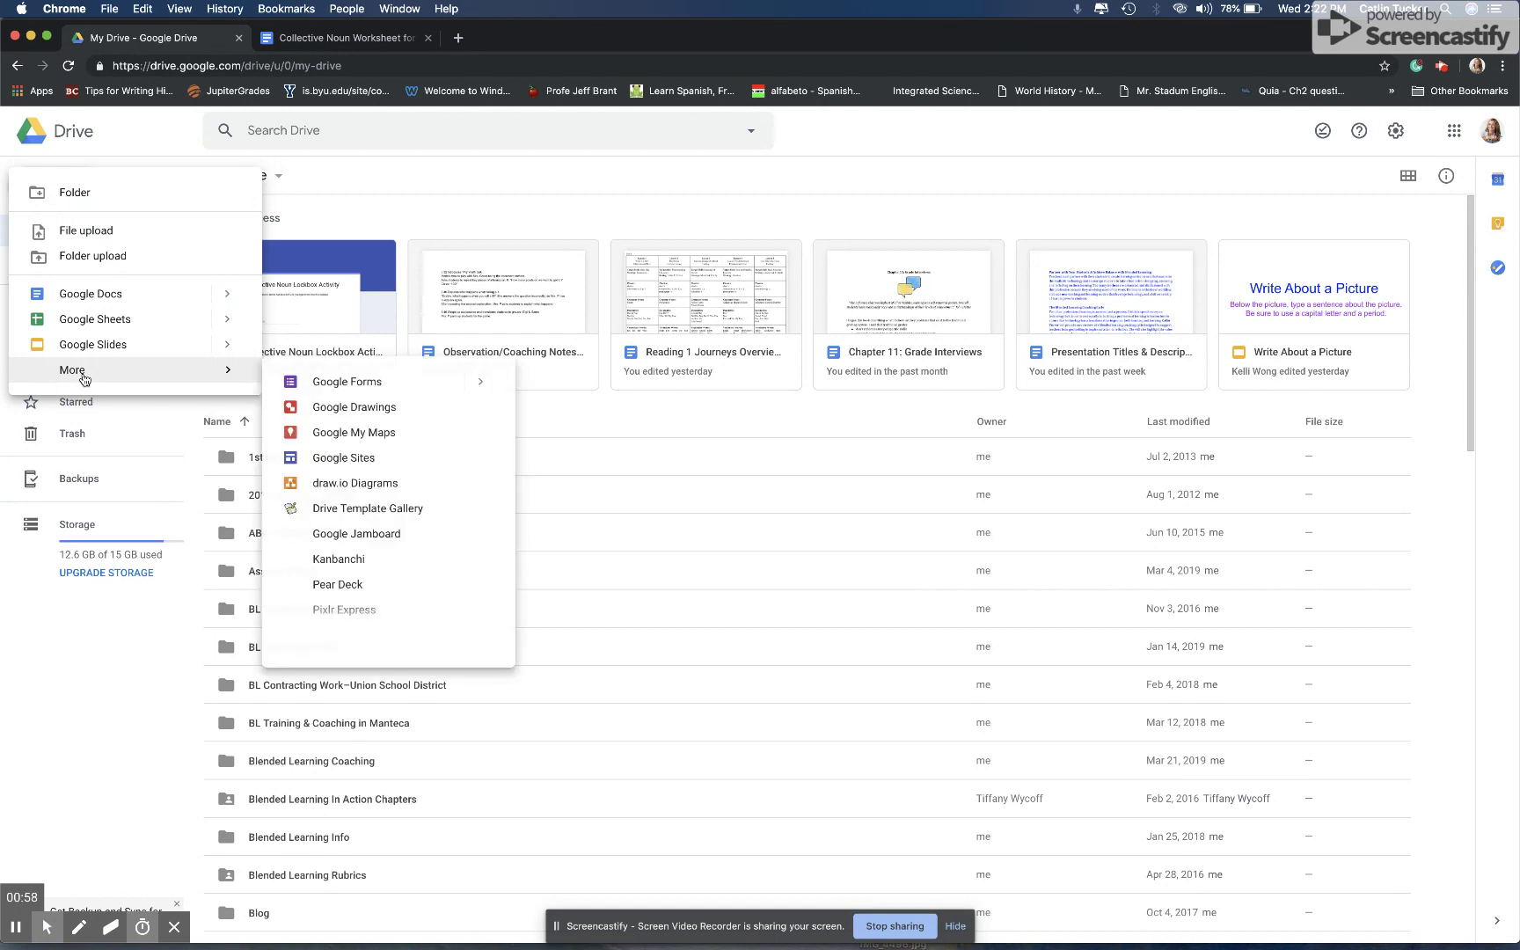
{"action": "left_click", "coordinate": [331, 384]}
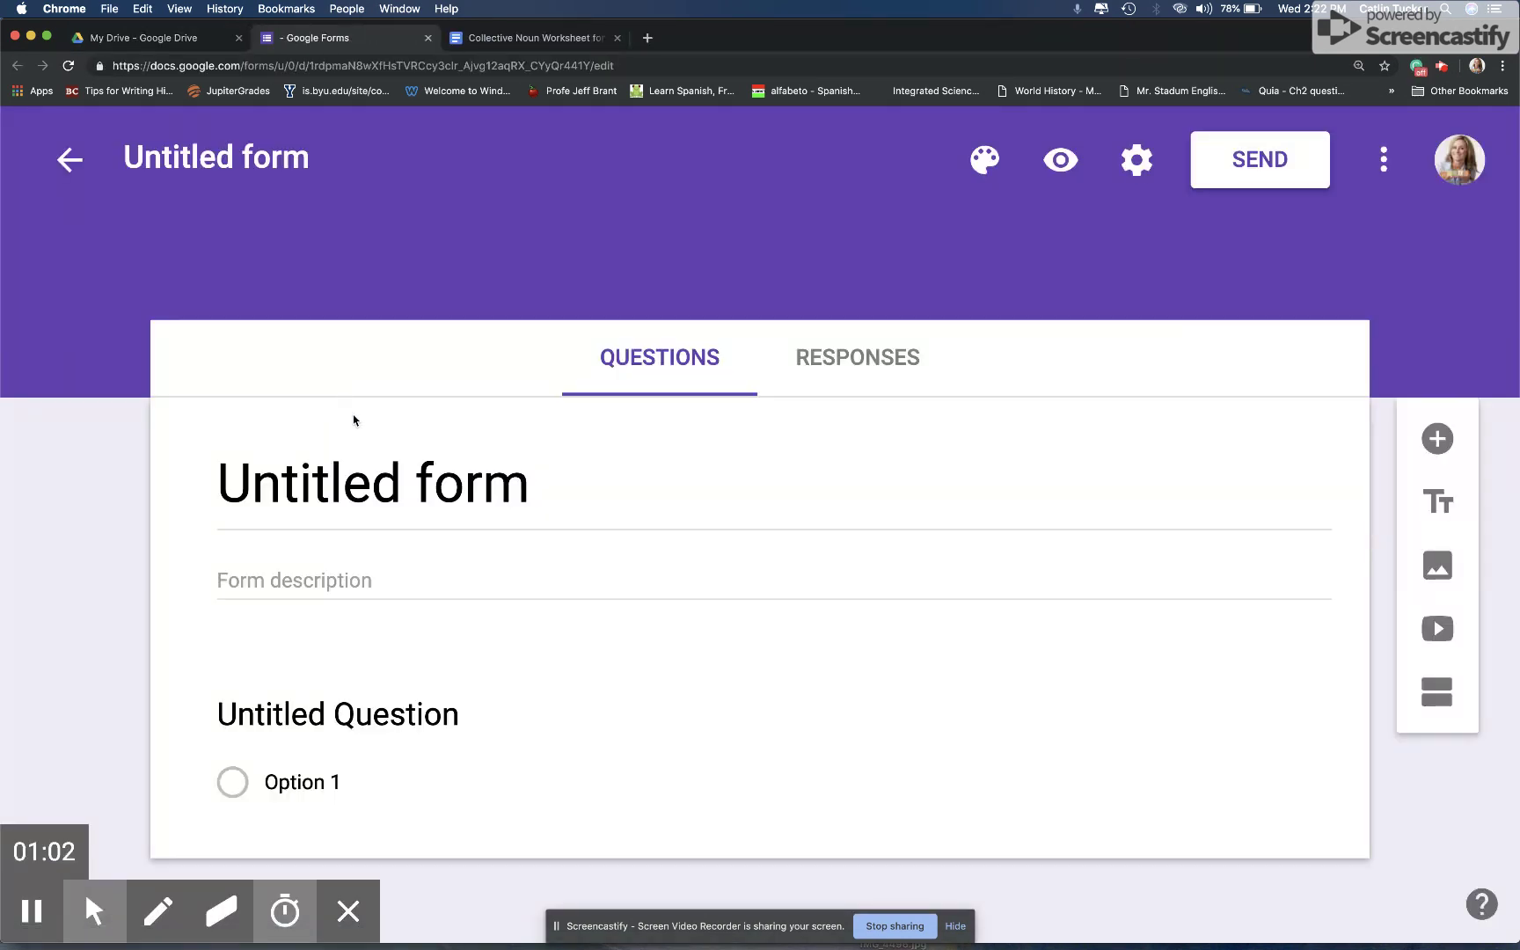
- Replace 'Untitled form' with the title 'Collective Noun Lockbox Challenge'
{"action": "left_click", "coordinate": [367, 479]}
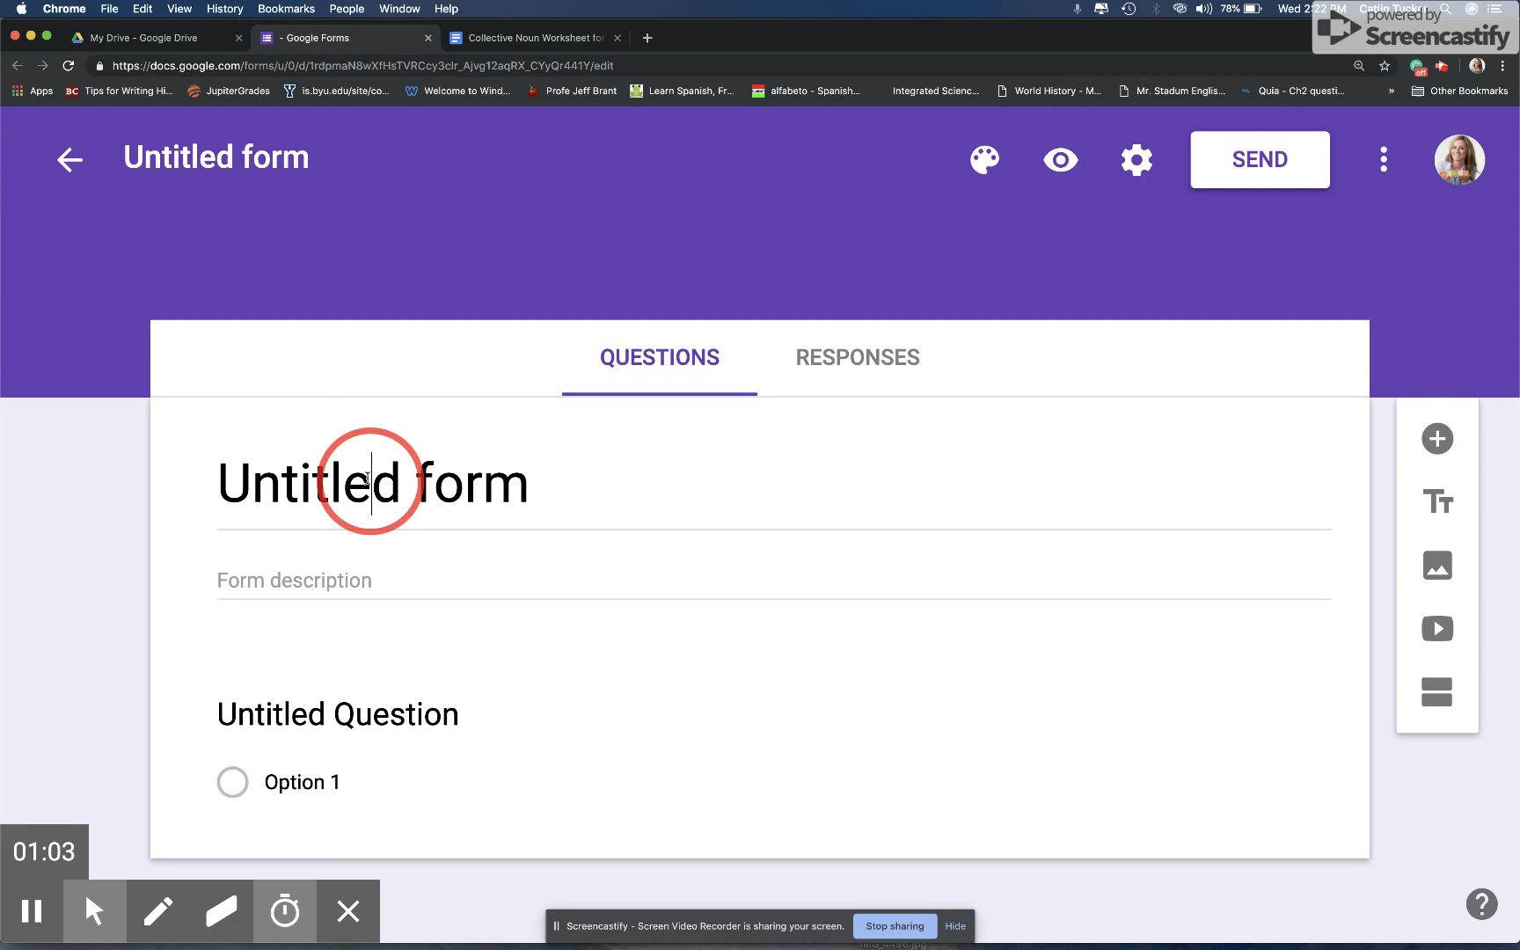
{"action": "double_click", "coordinate": [366, 479]}
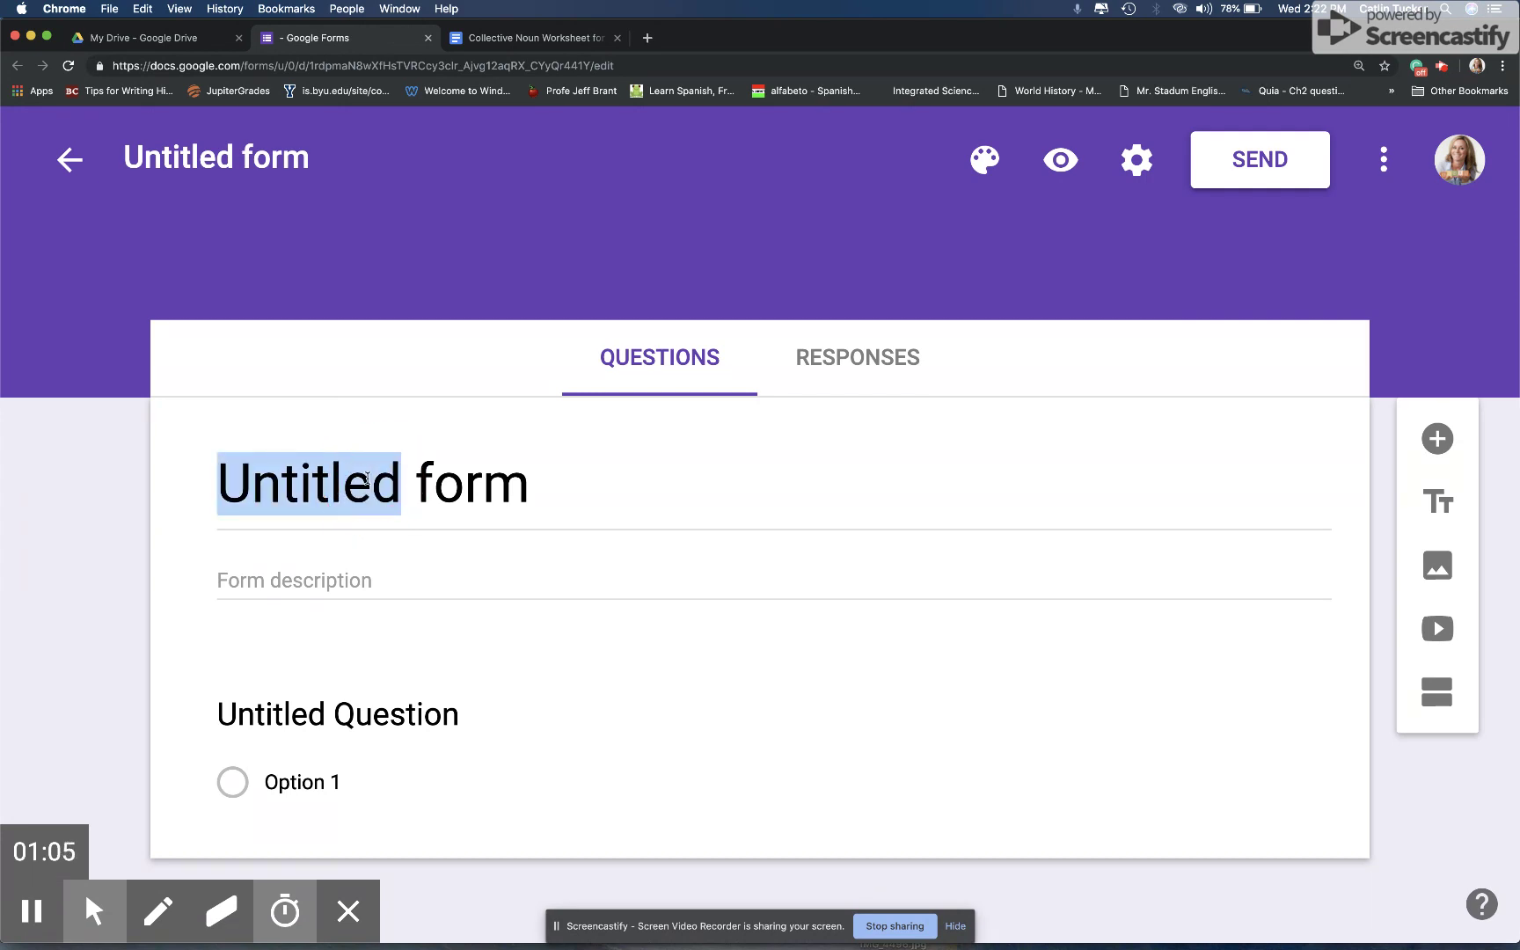
{"action": "triple_click", "coordinate": [367, 480]}
{"action": "type", "text": "Collective"}
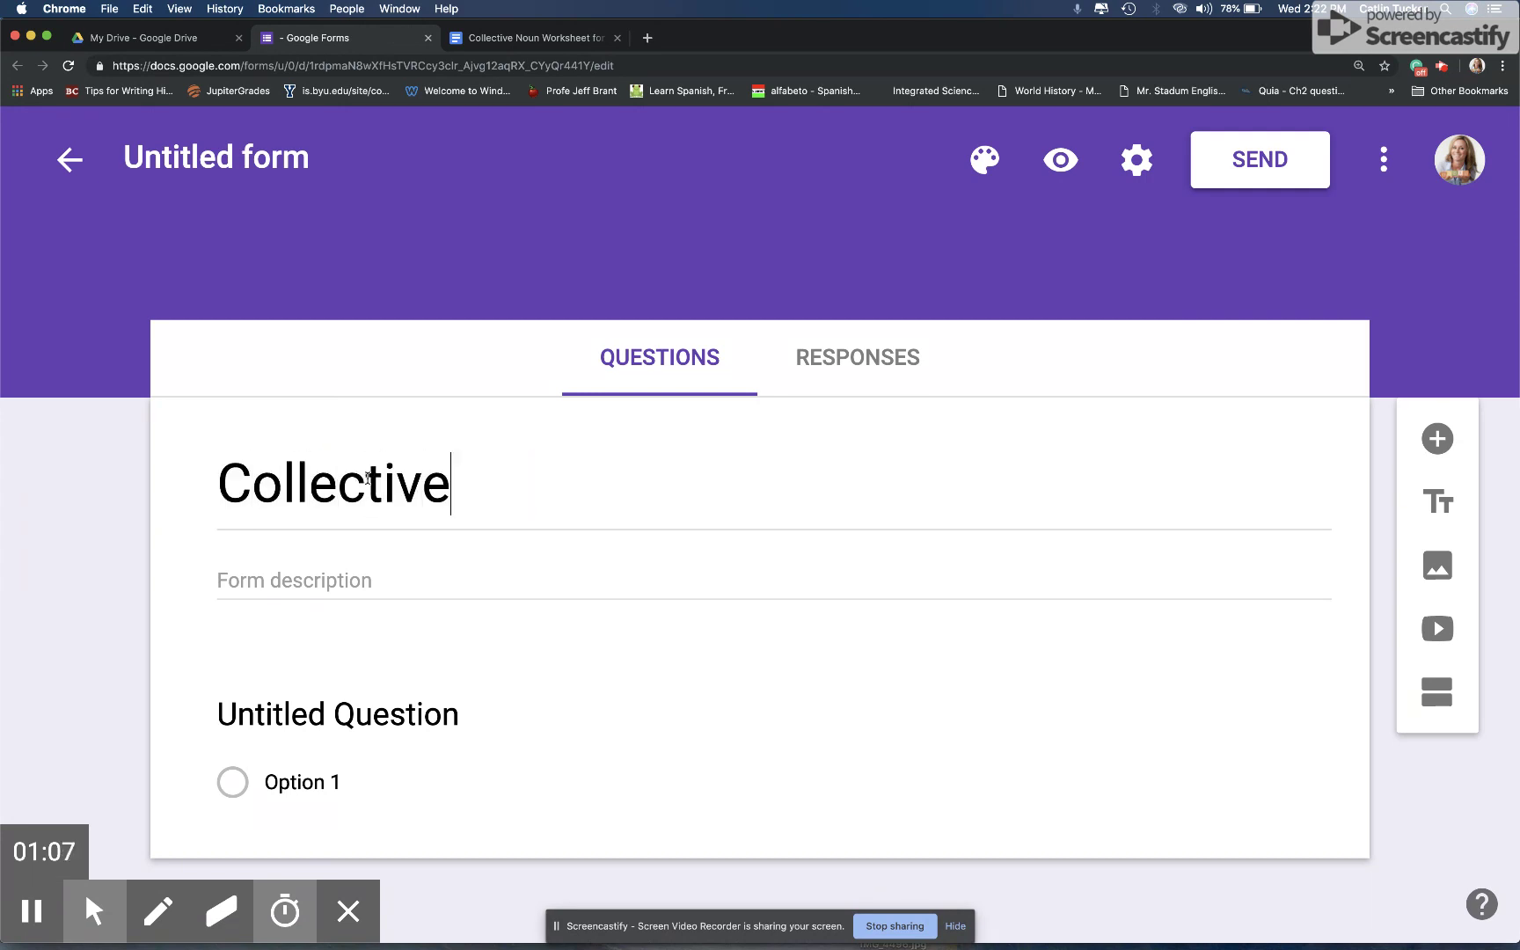
{"action": "type", "text": " Noun Lokc"}
{"action": "key", "text": "BackSpace"}
{"action": "key", "text": "BackSpace"}
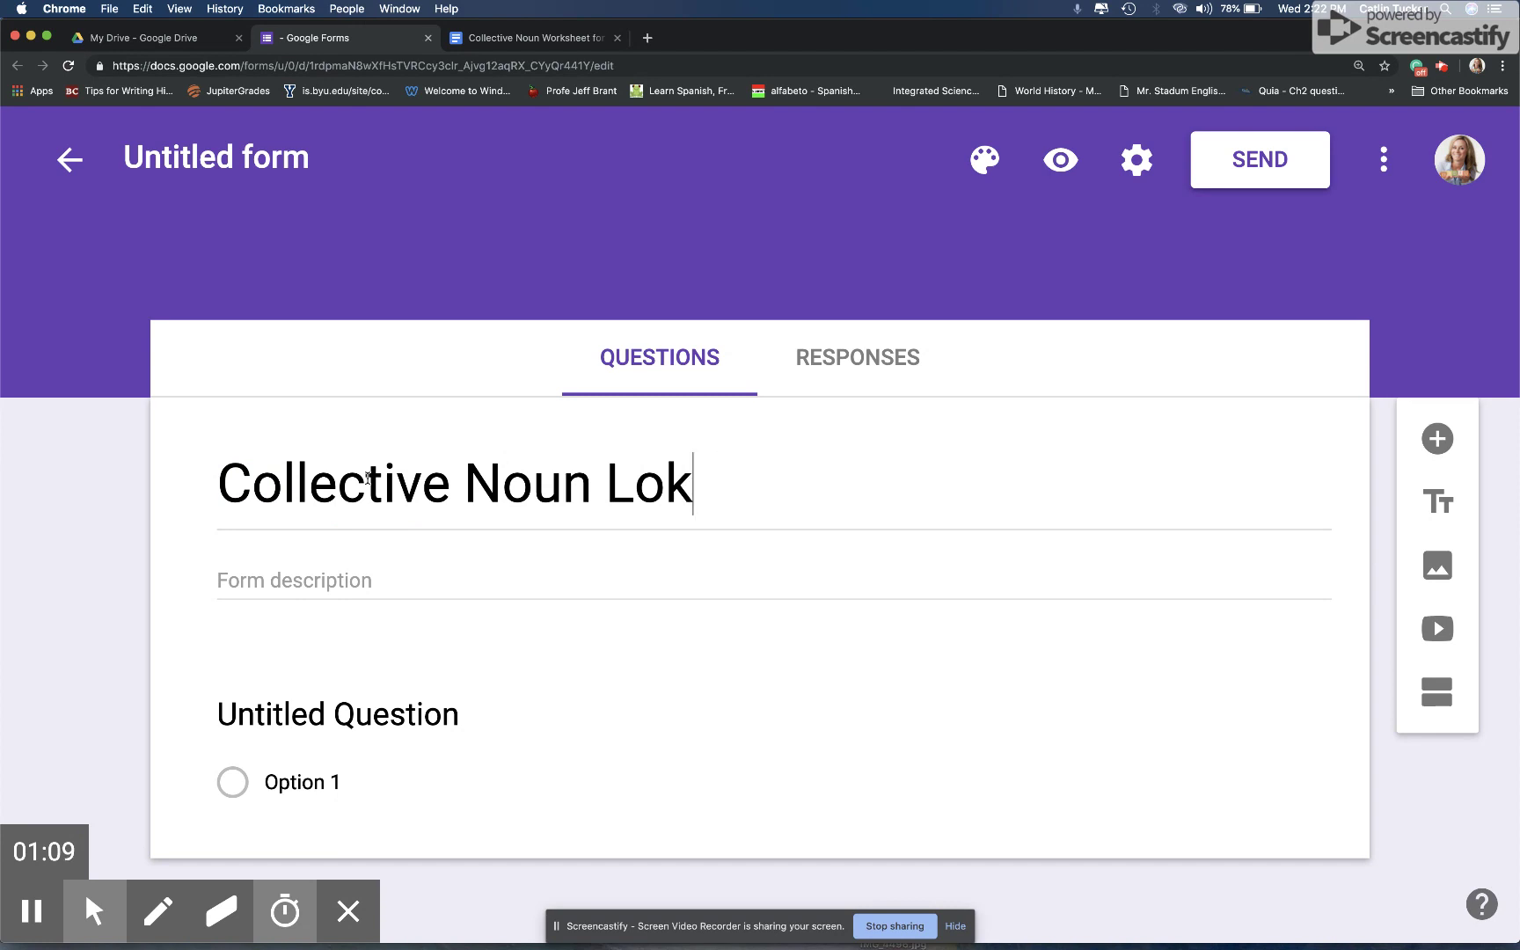
{"action": "type", "text": "ckbox Challenge"}
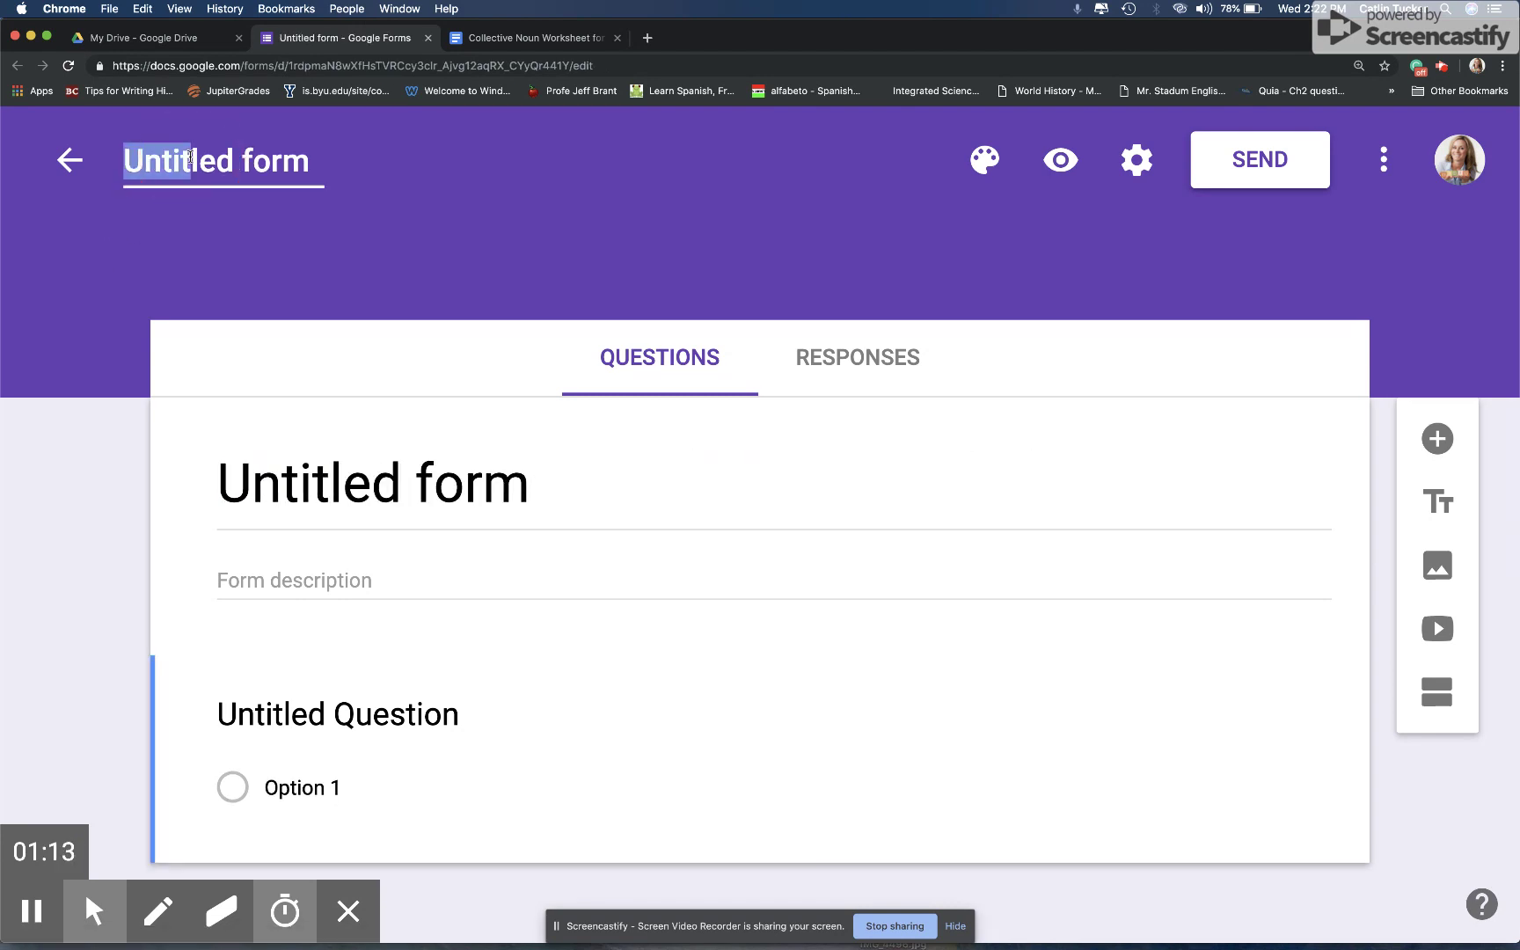
- Retype the title 'Collective Noun Lockbox Challenge' and give the form file the same name
{"action": "left_click", "coordinate": [189, 160]}
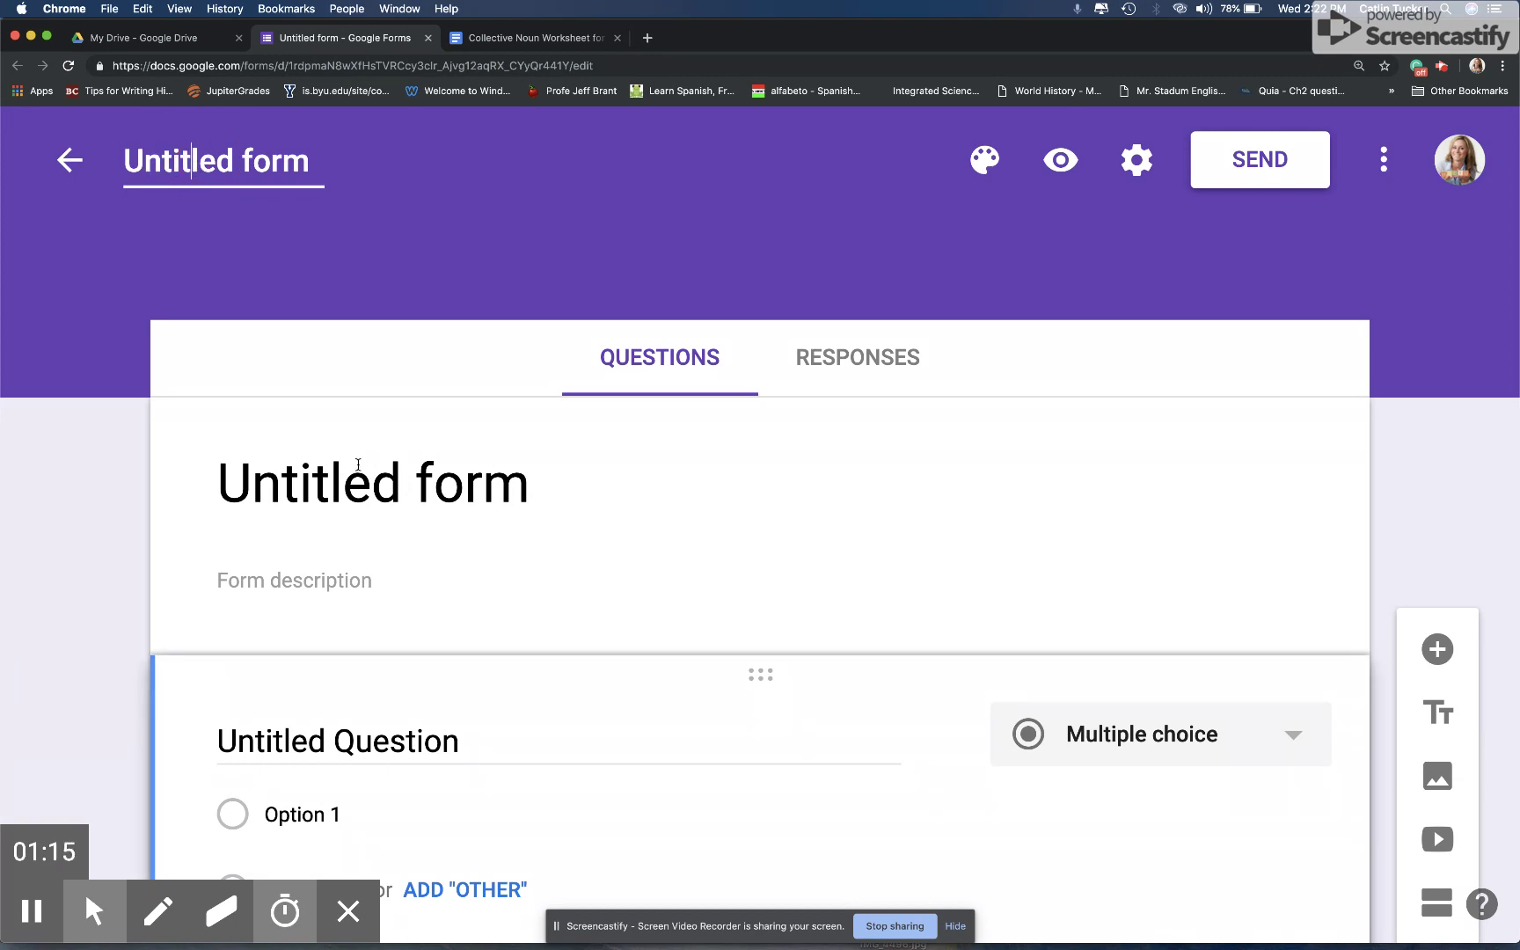
{"action": "left_click", "coordinate": [358, 464]}
{"action": "type", "text": "G"}
{"action": "key", "text": "BackSpace"}
{"action": "type", "text": "C"}
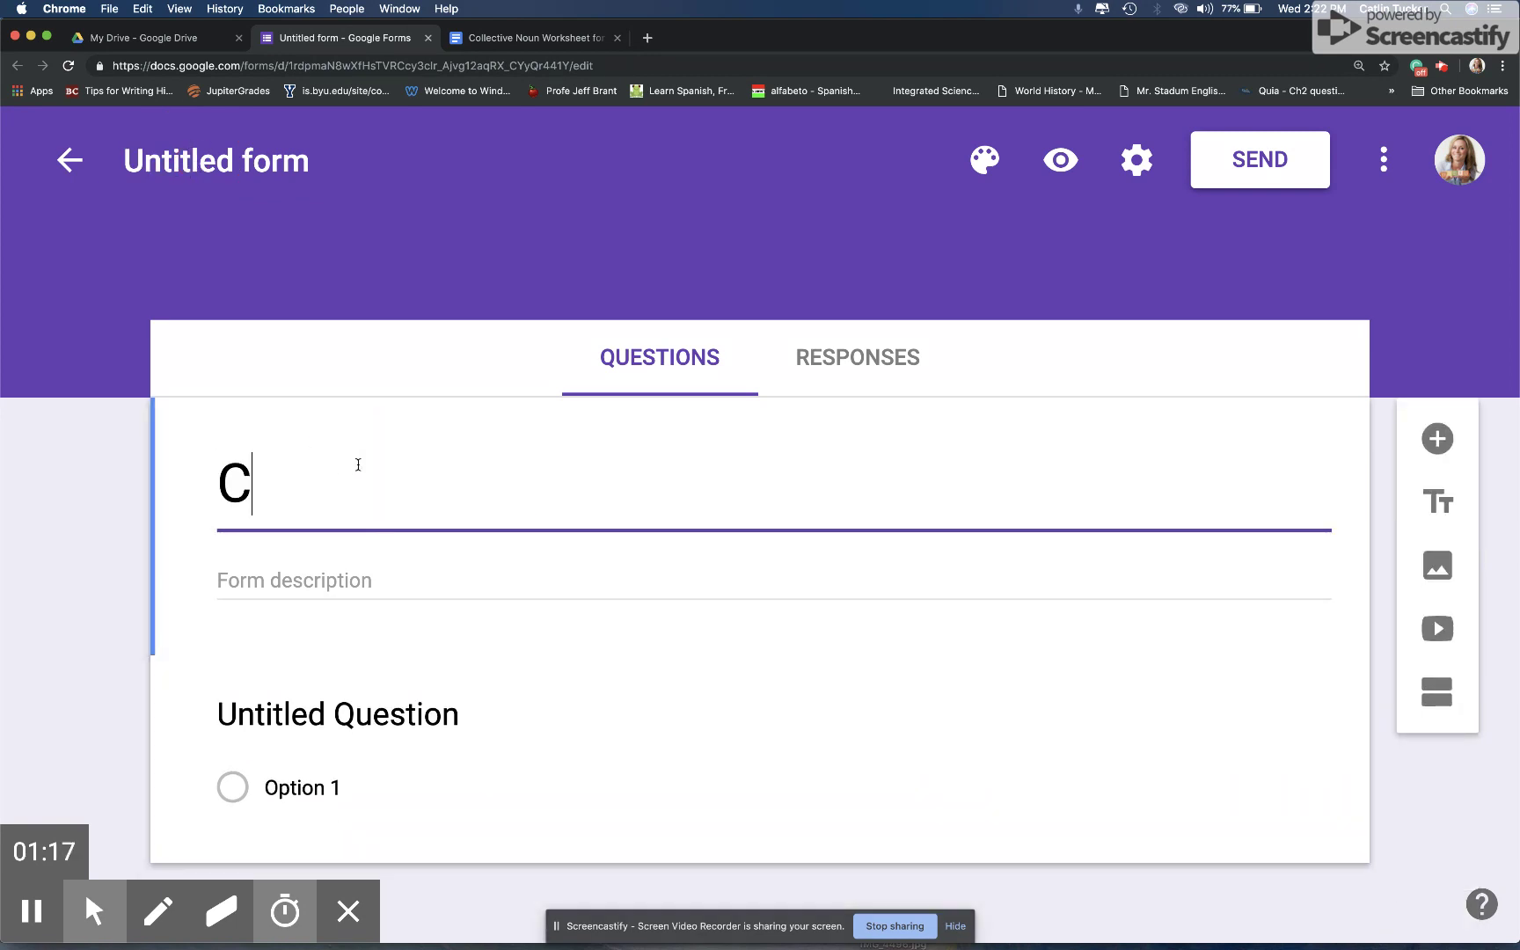
{"action": "type", "text": "ollective Nount"}
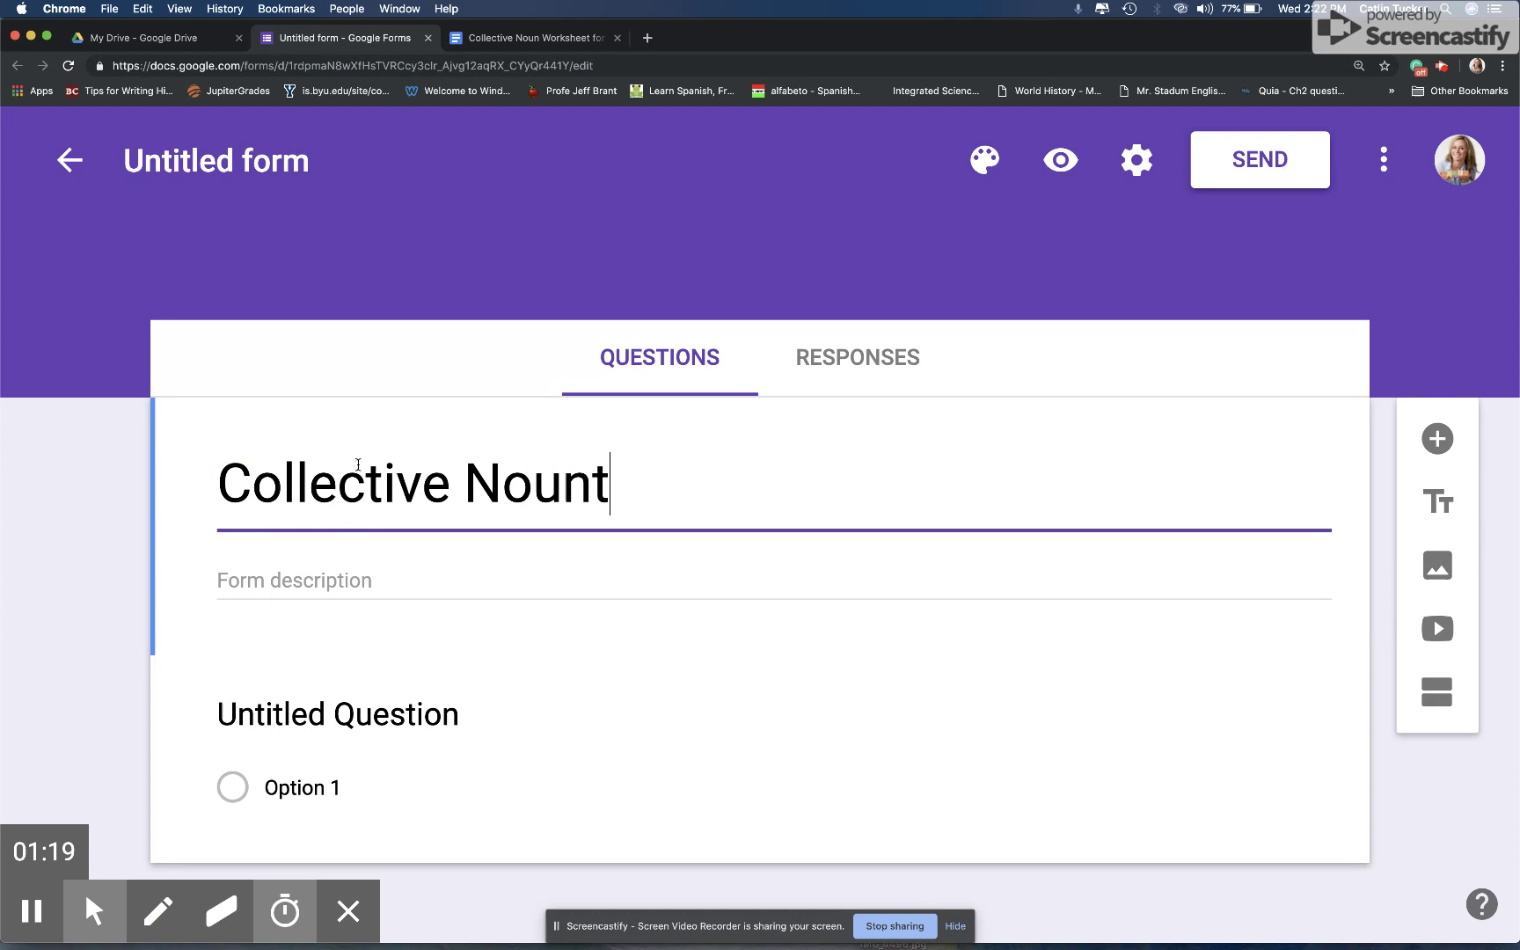
{"action": "key", "text": "BackSpace"}
{"action": "type", "text": "Lockbox C"}
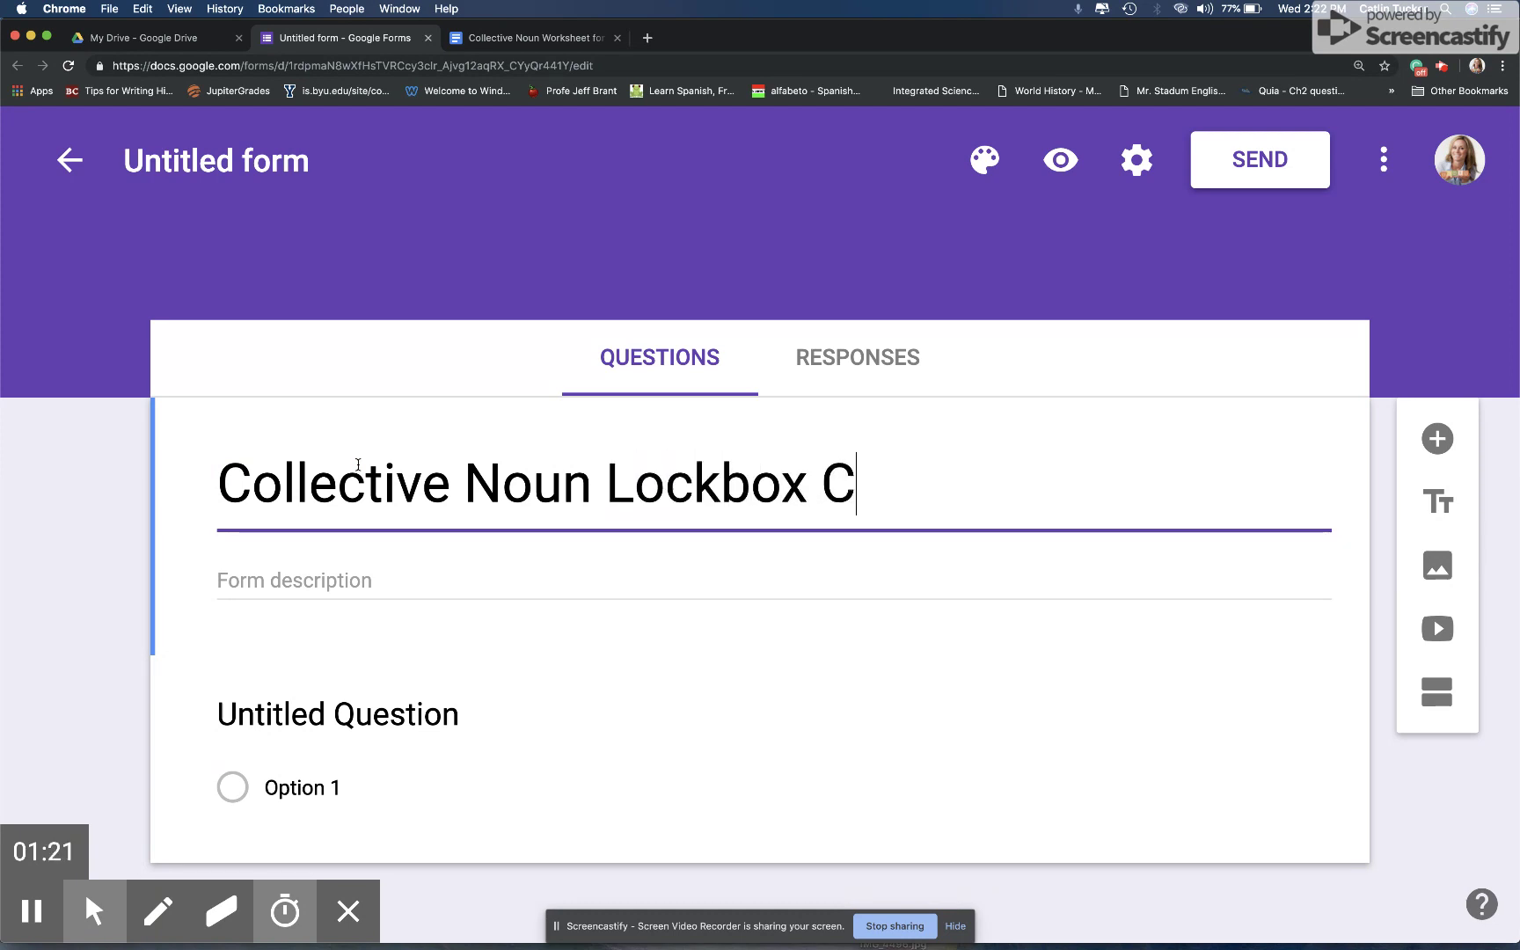
{"action": "type", "text": "hallenge"}
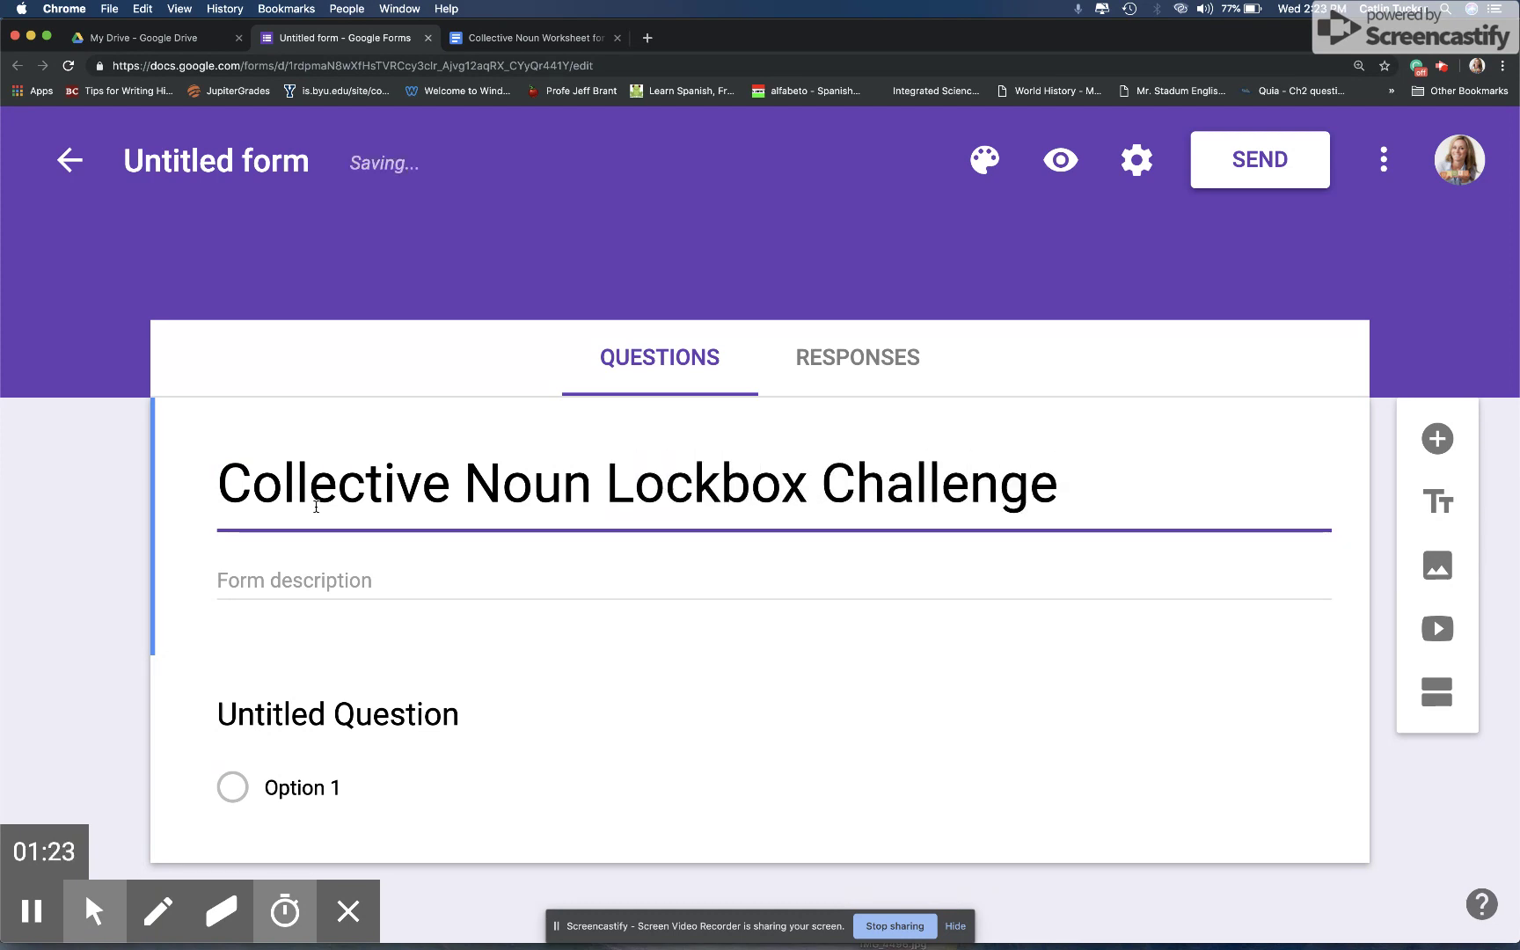
{"action": "left_click", "coordinate": [315, 501]}
{"action": "left_click", "coordinate": [264, 163]}
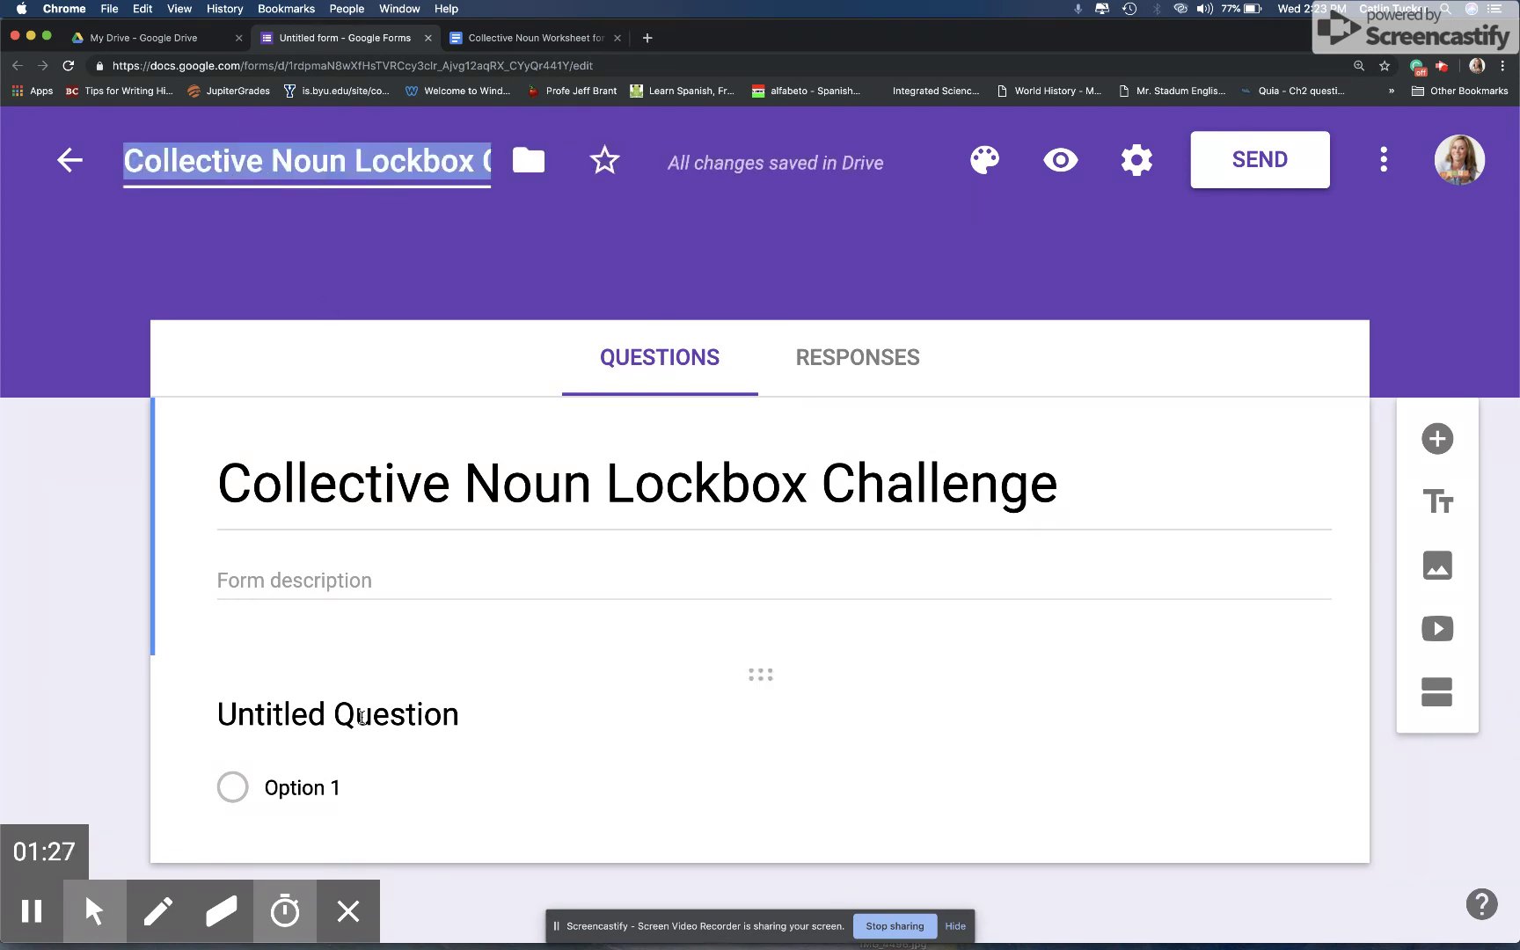
- Title the first question 'Name' and make it required
{"action": "left_click", "coordinate": [365, 717]}
{"action": "type", "text": "Name"}
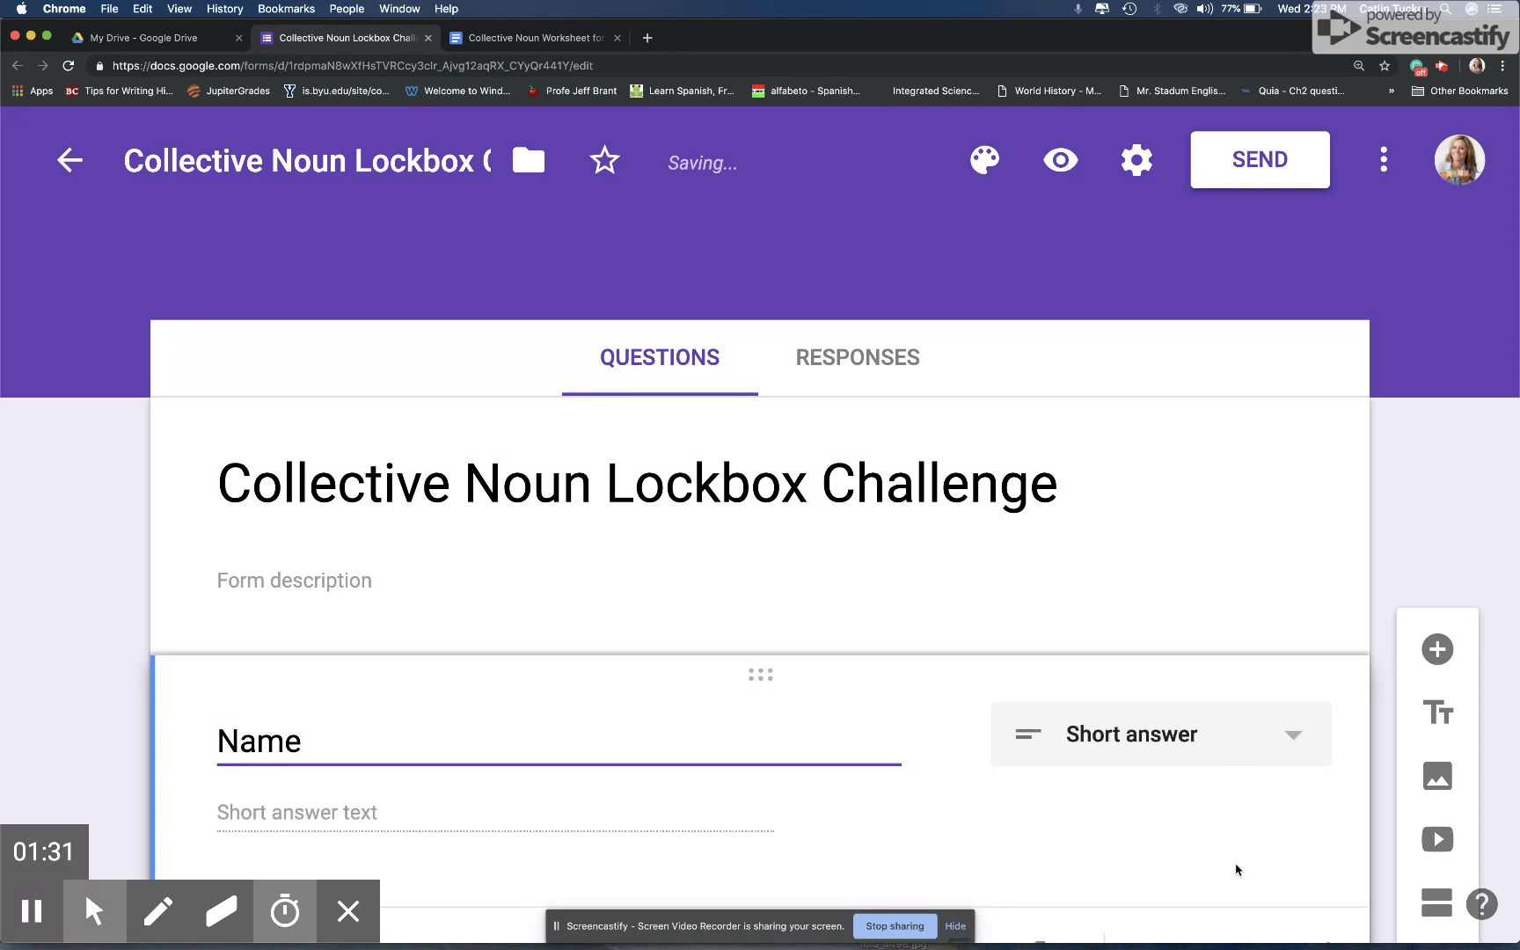
{"action": "scroll", "coordinate": [1245, 889], "scroll_direction": "down", "scroll_amount": 2}
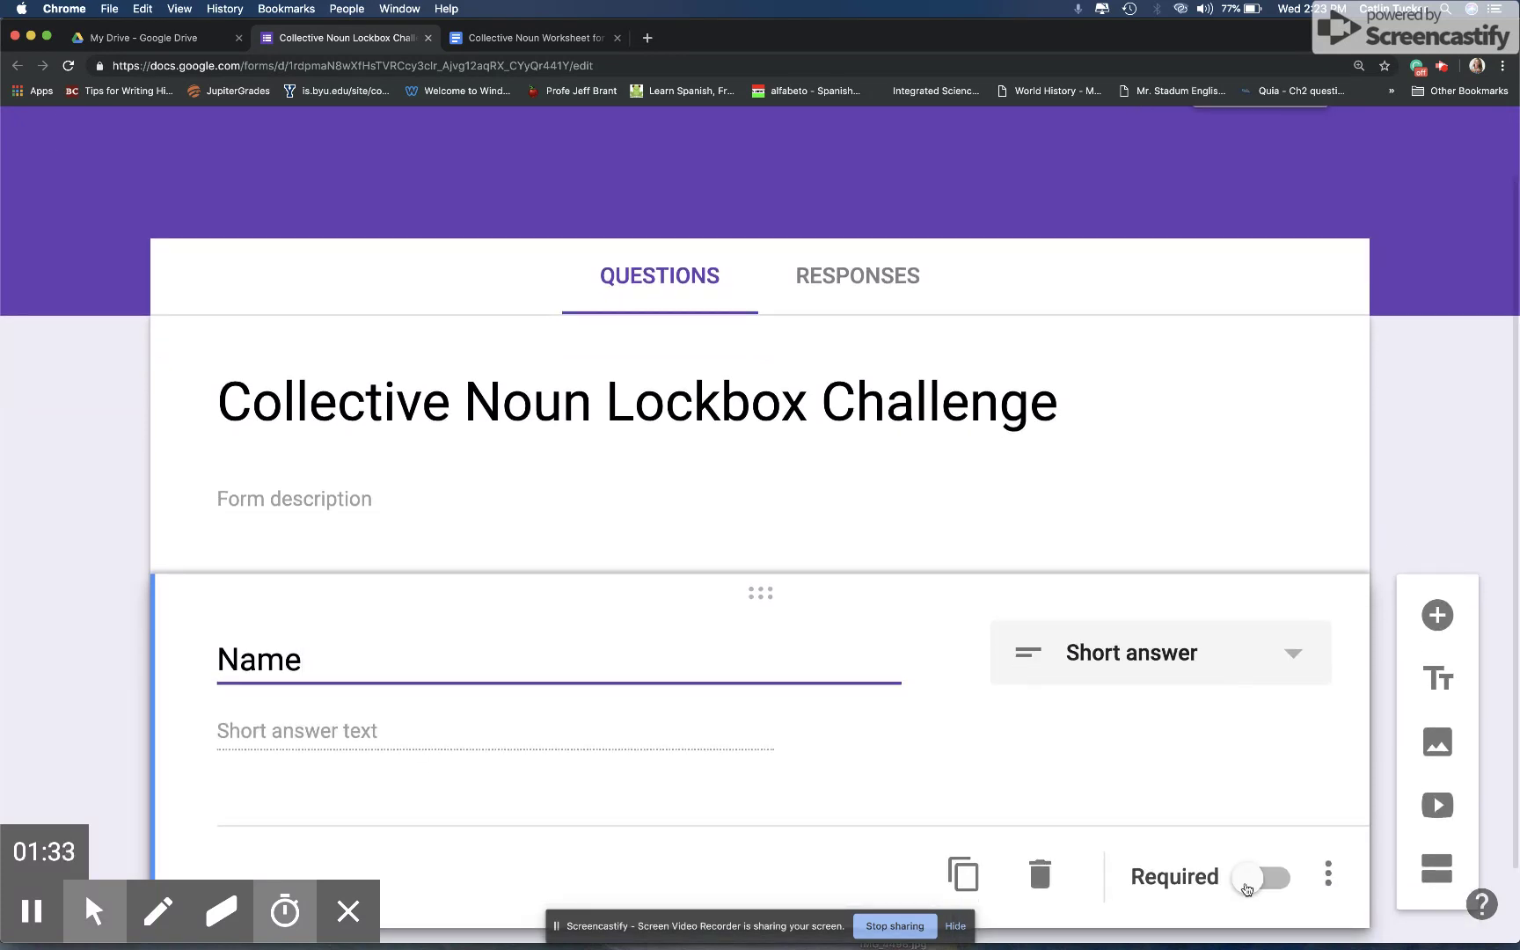
{"action": "left_click", "coordinate": [1247, 888]}
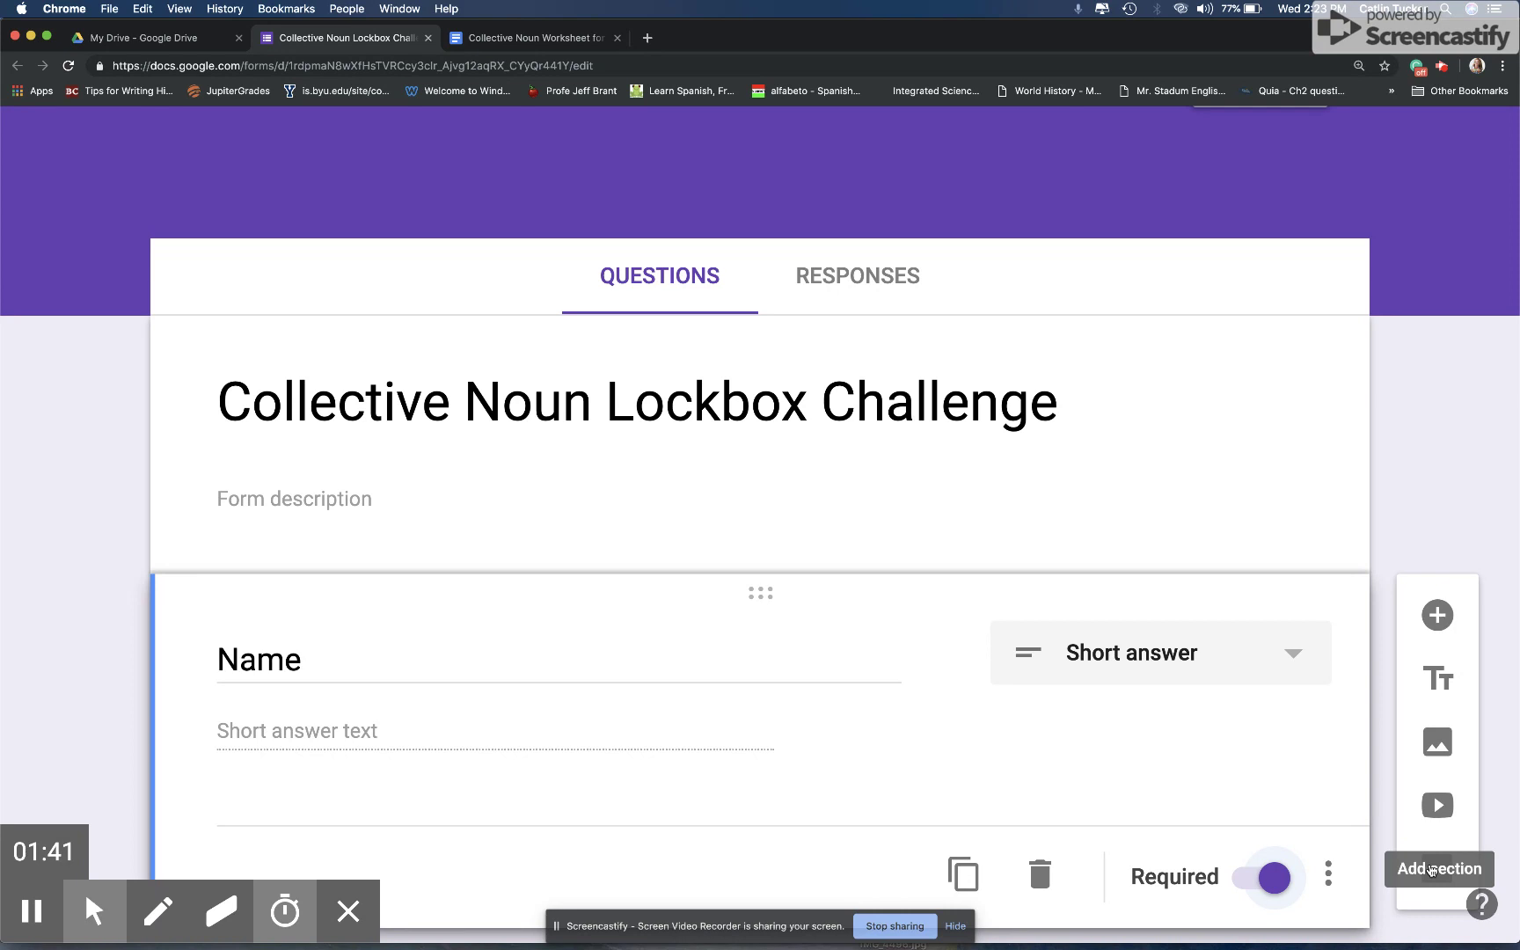
- Add a second section titled 'Question #1', then select the bees sentence in the worksheet
{"action": "left_click", "coordinate": [1431, 871]}
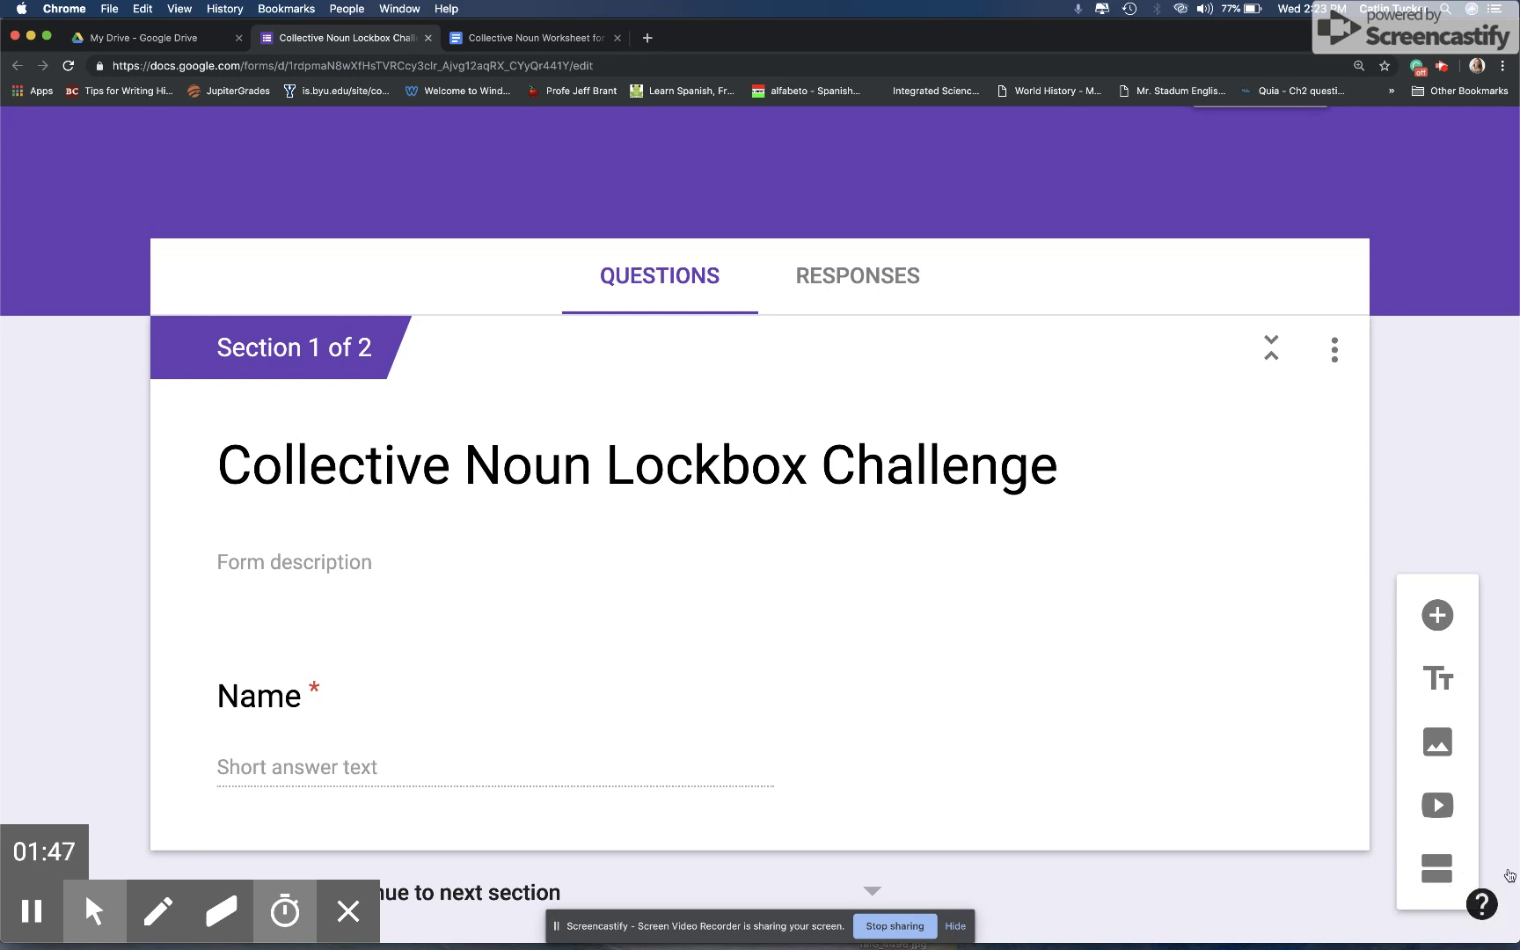
{"action": "scroll", "coordinate": [1506, 827], "scroll_direction": "down", "scroll_amount": 6}
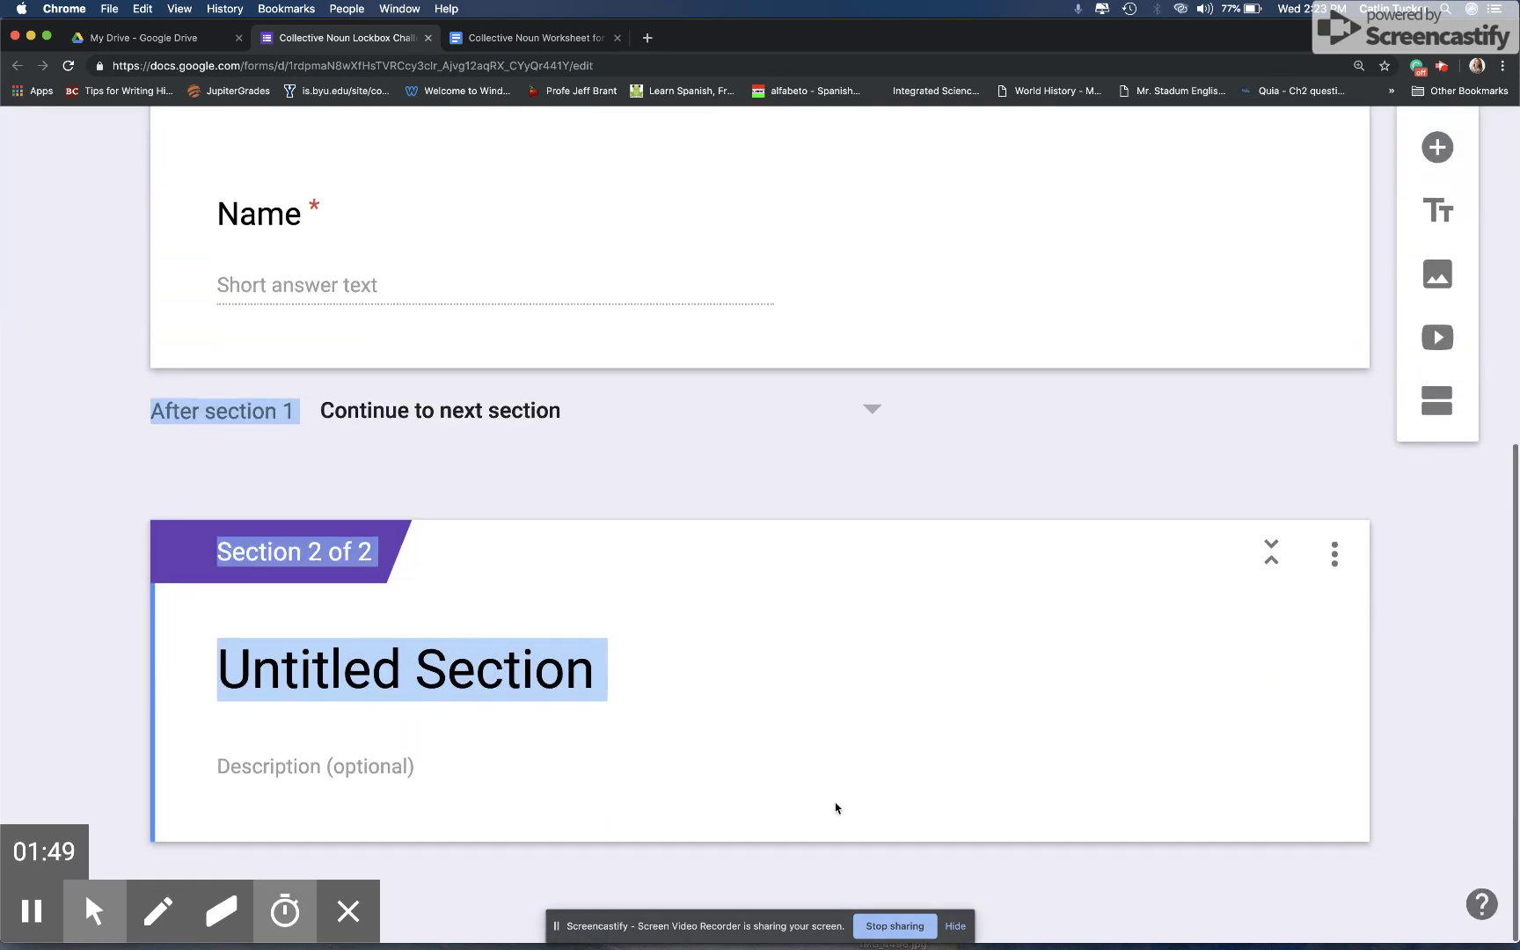
{"action": "left_click", "coordinate": [577, 669]}
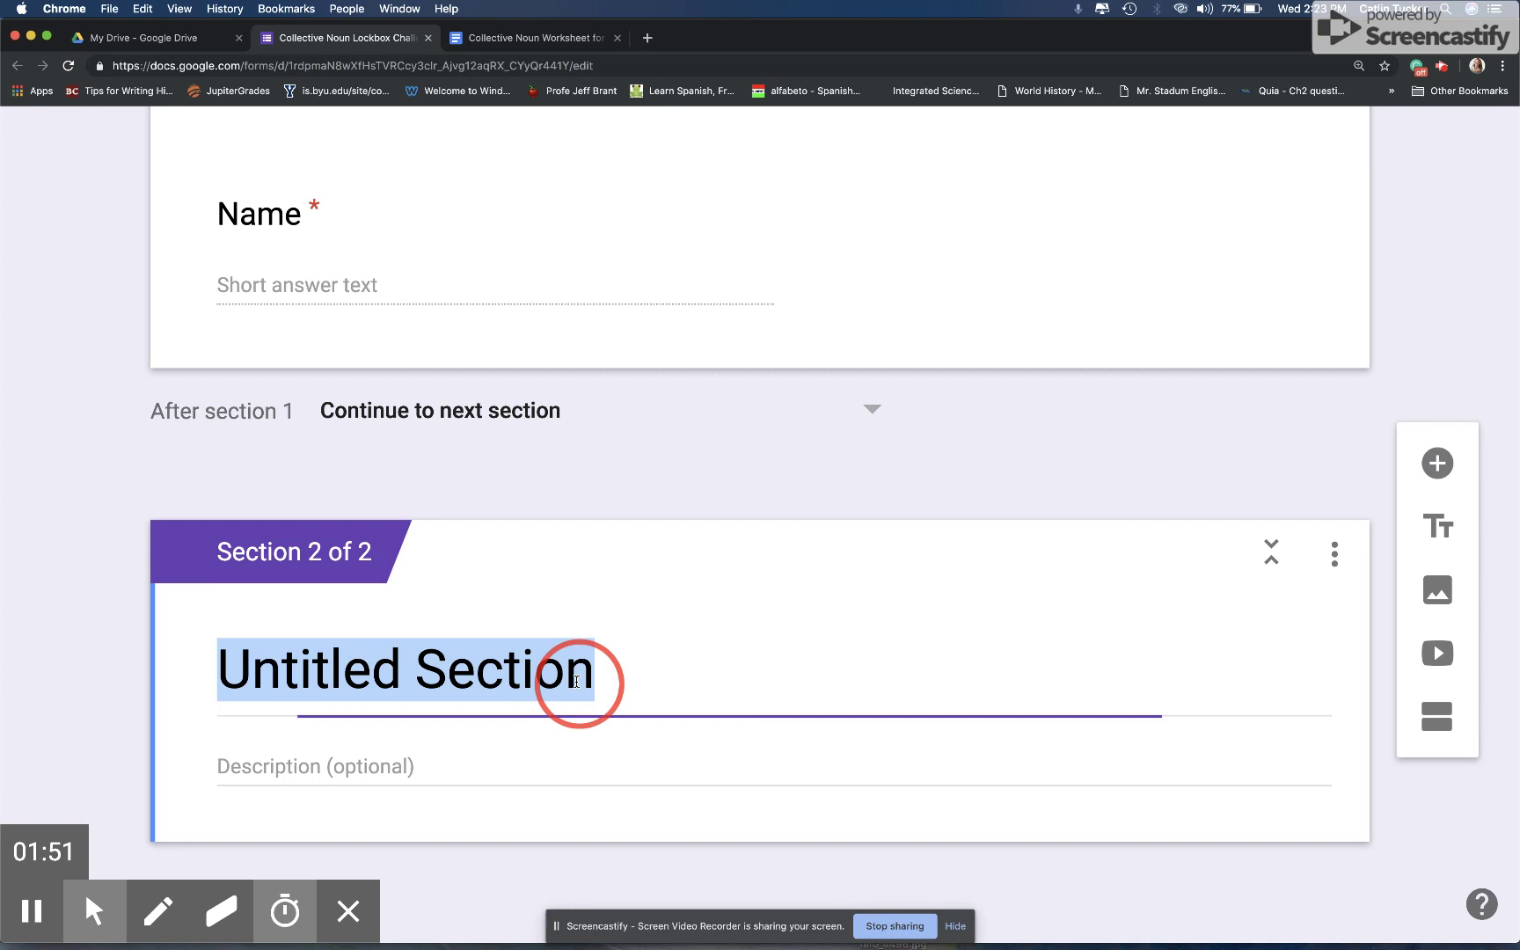
{"action": "type", "text": "Question #1"}
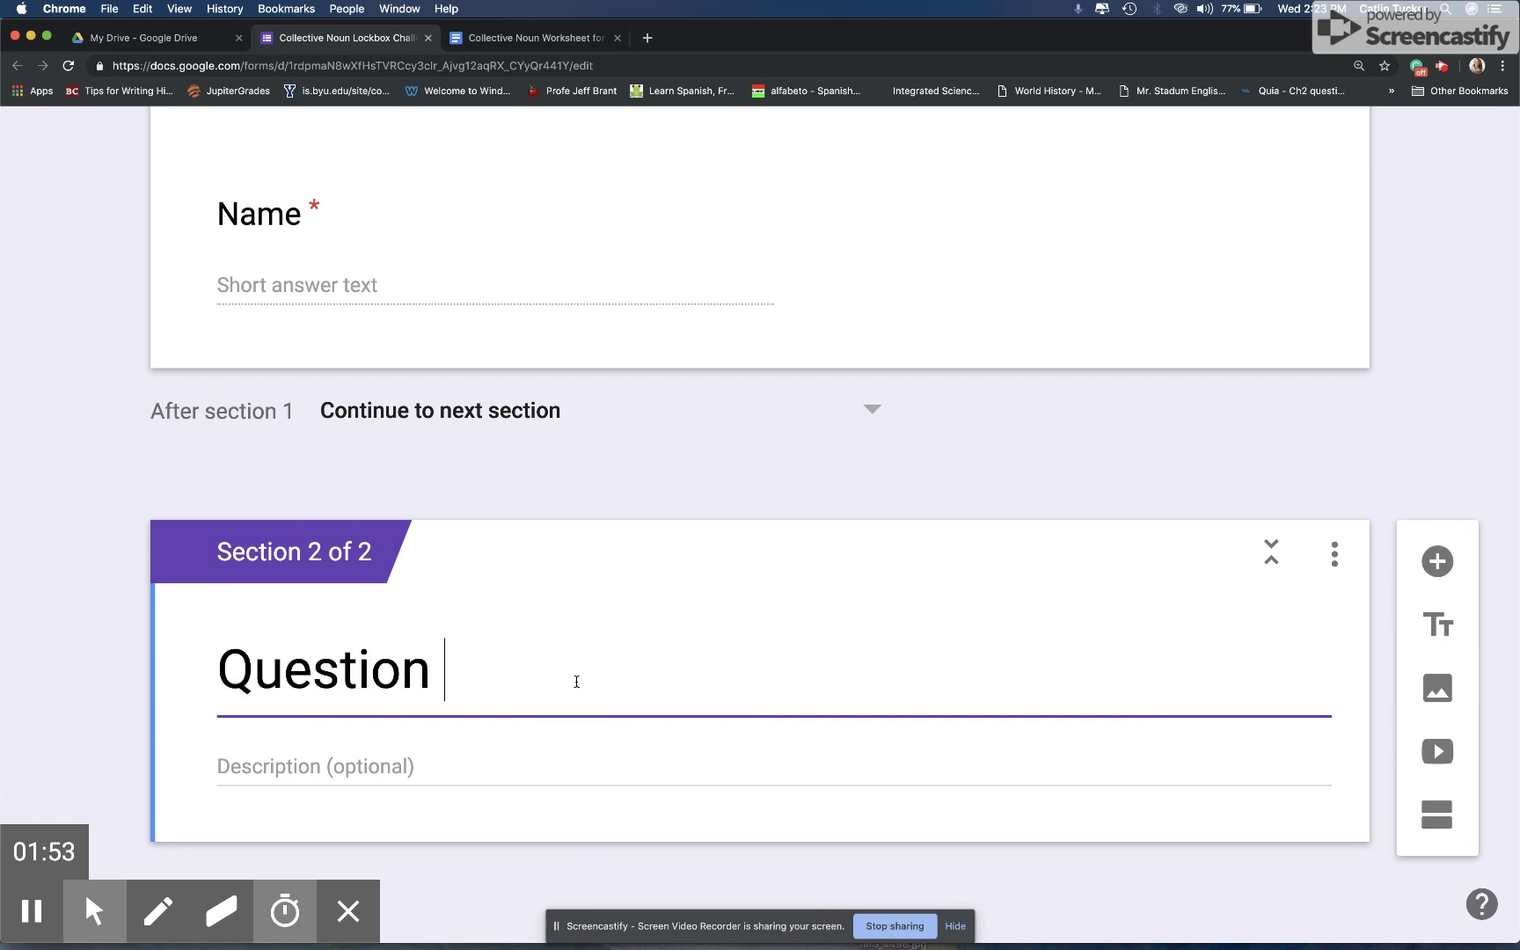
{"action": "left_click", "coordinate": [519, 38]}
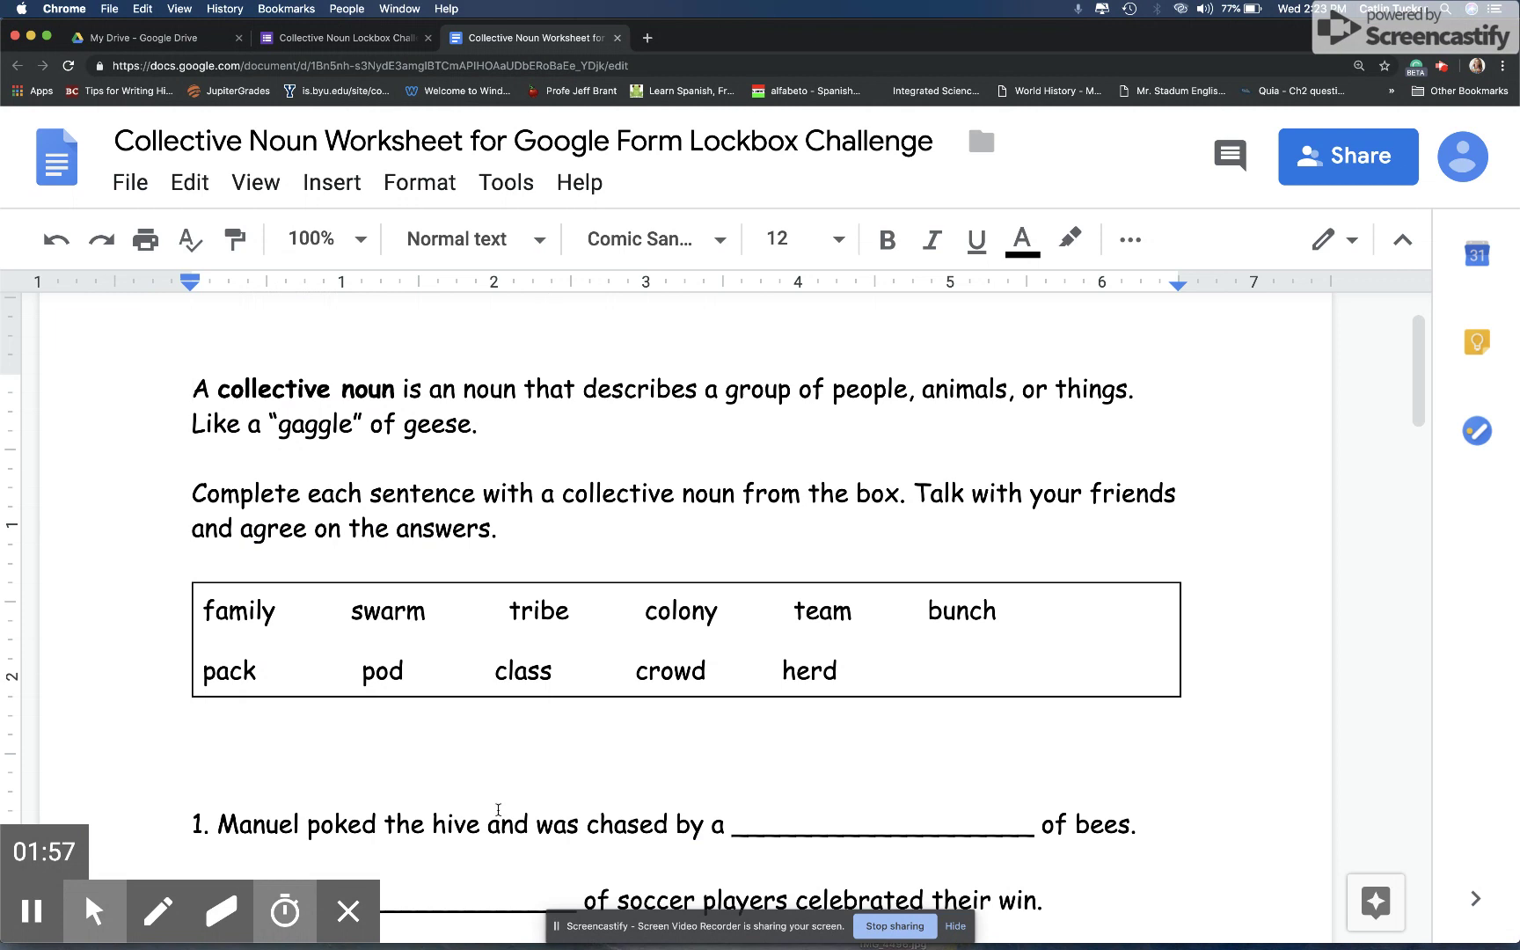
{"action": "triple_click", "coordinate": [499, 832]}
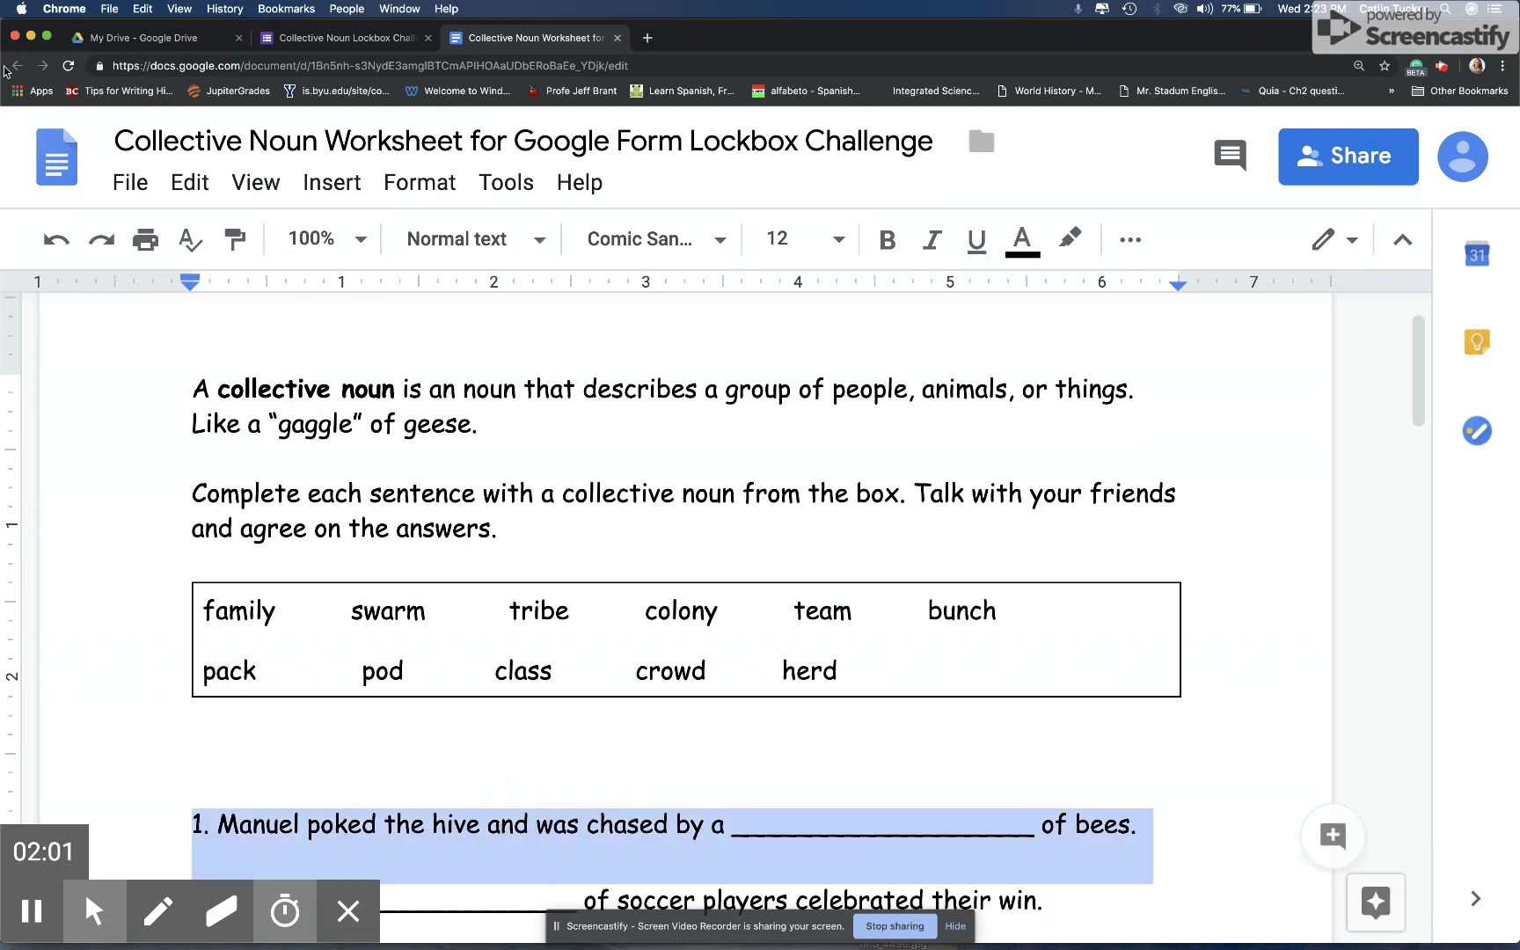
- Add a short-answer question to section 2 containing the pasted bee-chasing sentence
{"action": "left_click", "coordinate": [380, 38]}
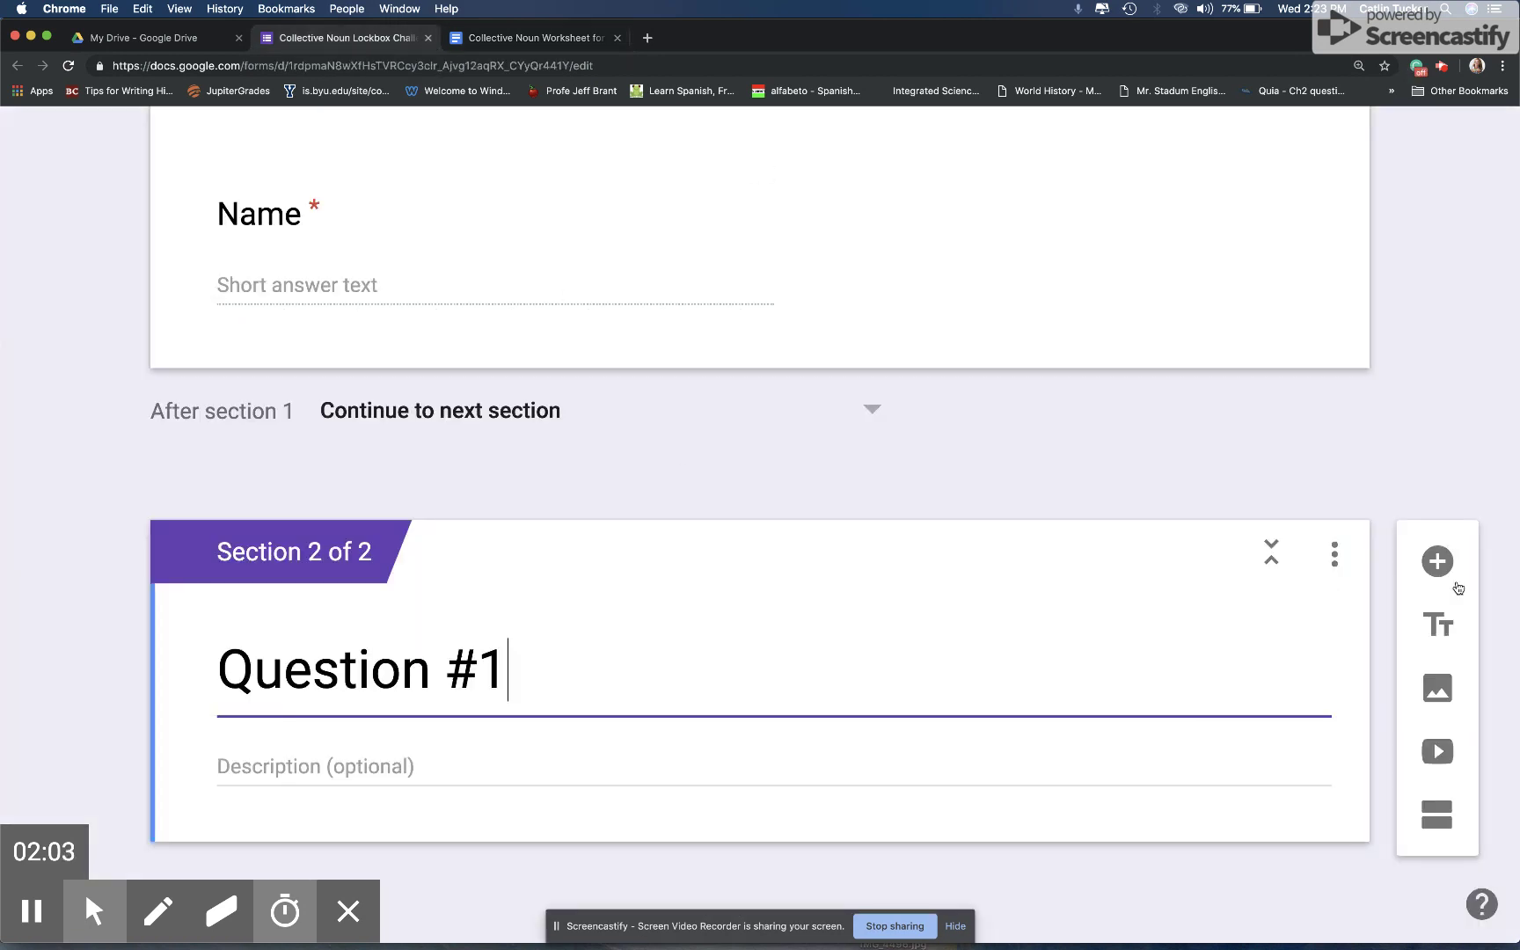
{"action": "left_click", "coordinate": [1439, 565]}
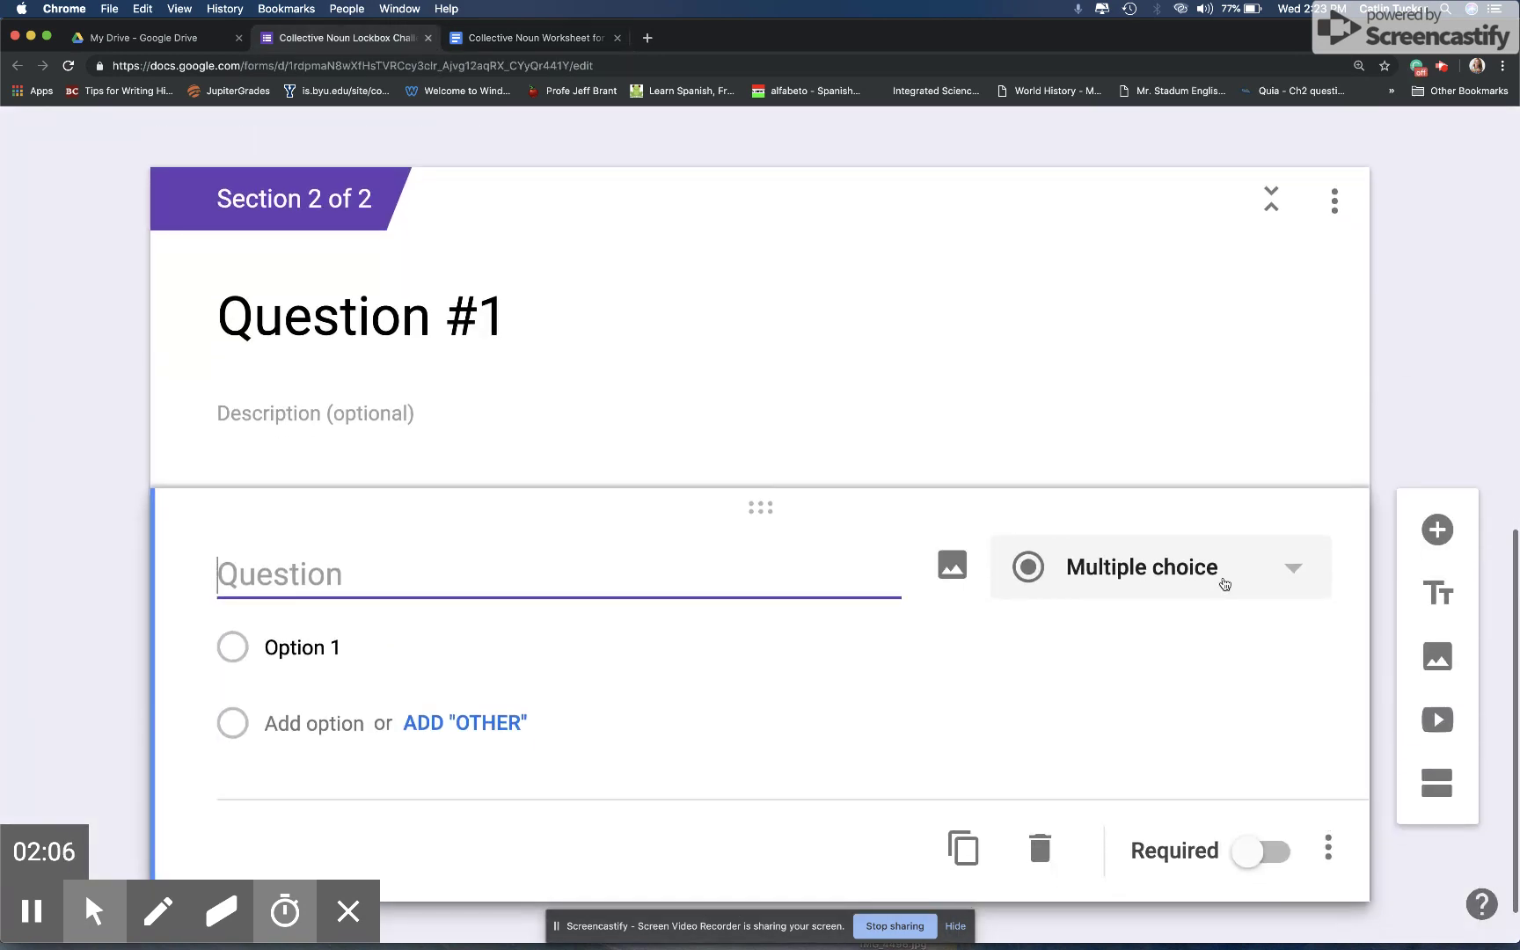
{"action": "left_click", "coordinate": [1223, 583]}
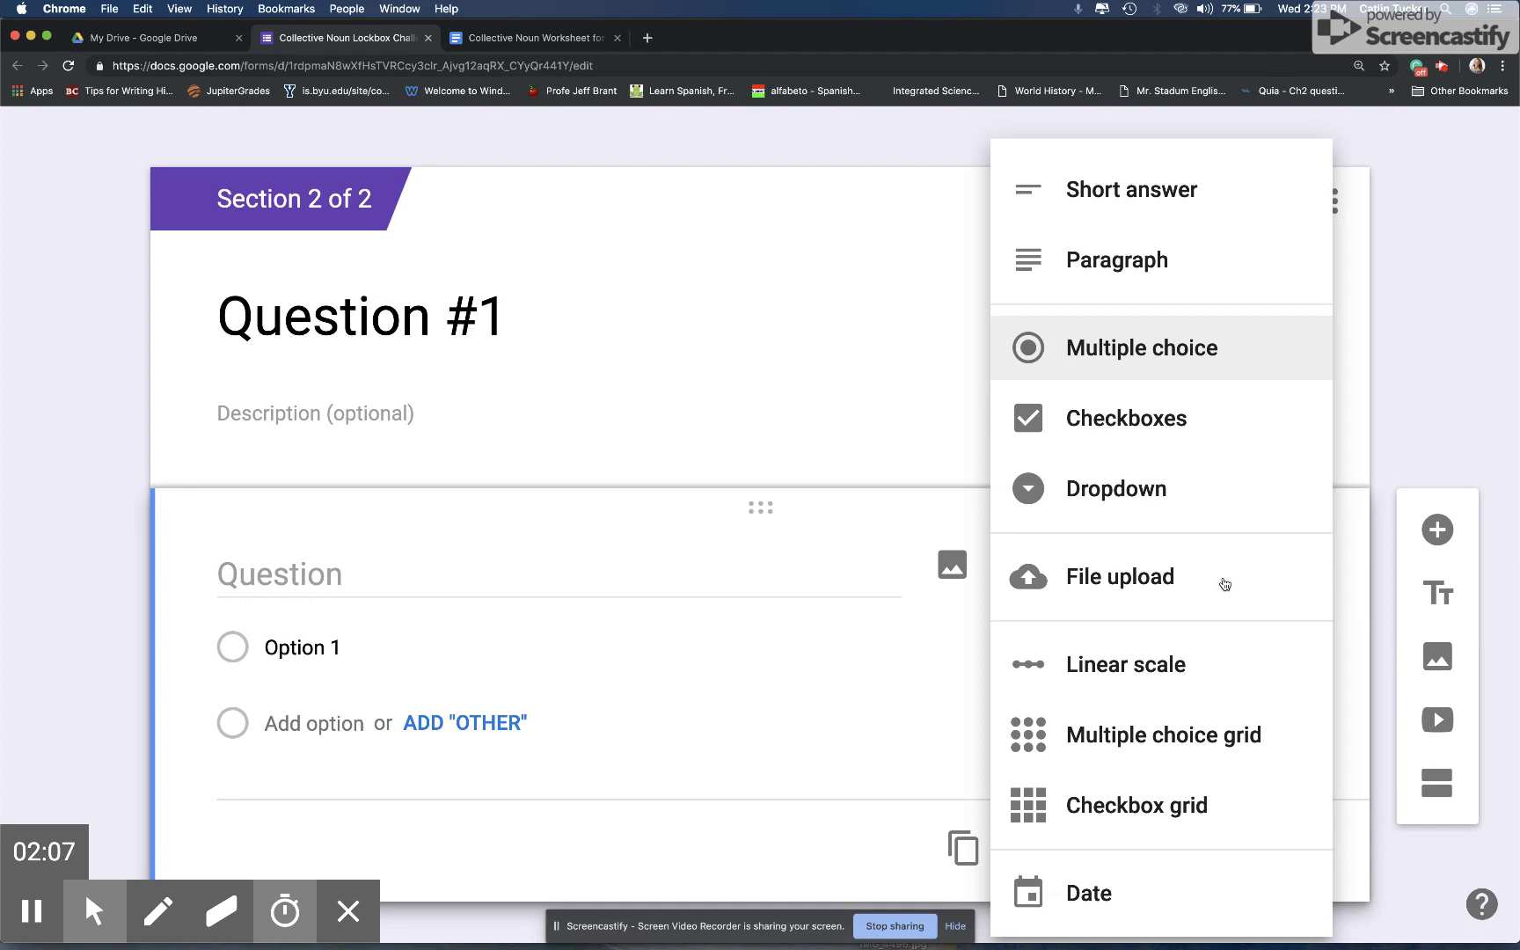
{"action": "left_click", "coordinate": [1175, 196]}
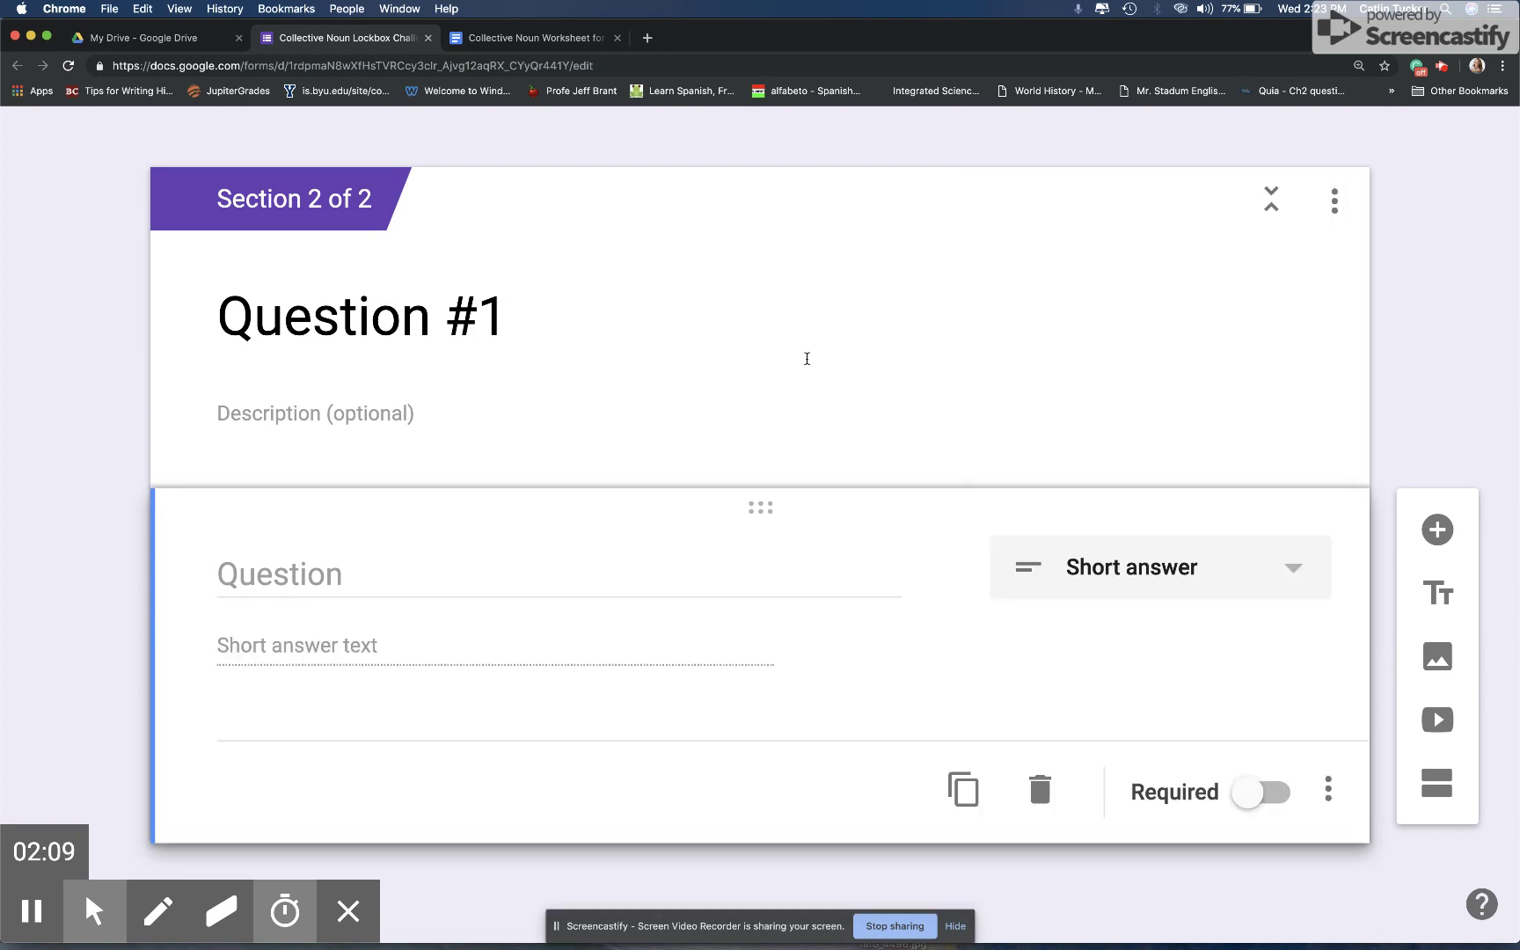
{"action": "left_click", "coordinate": [414, 582]}
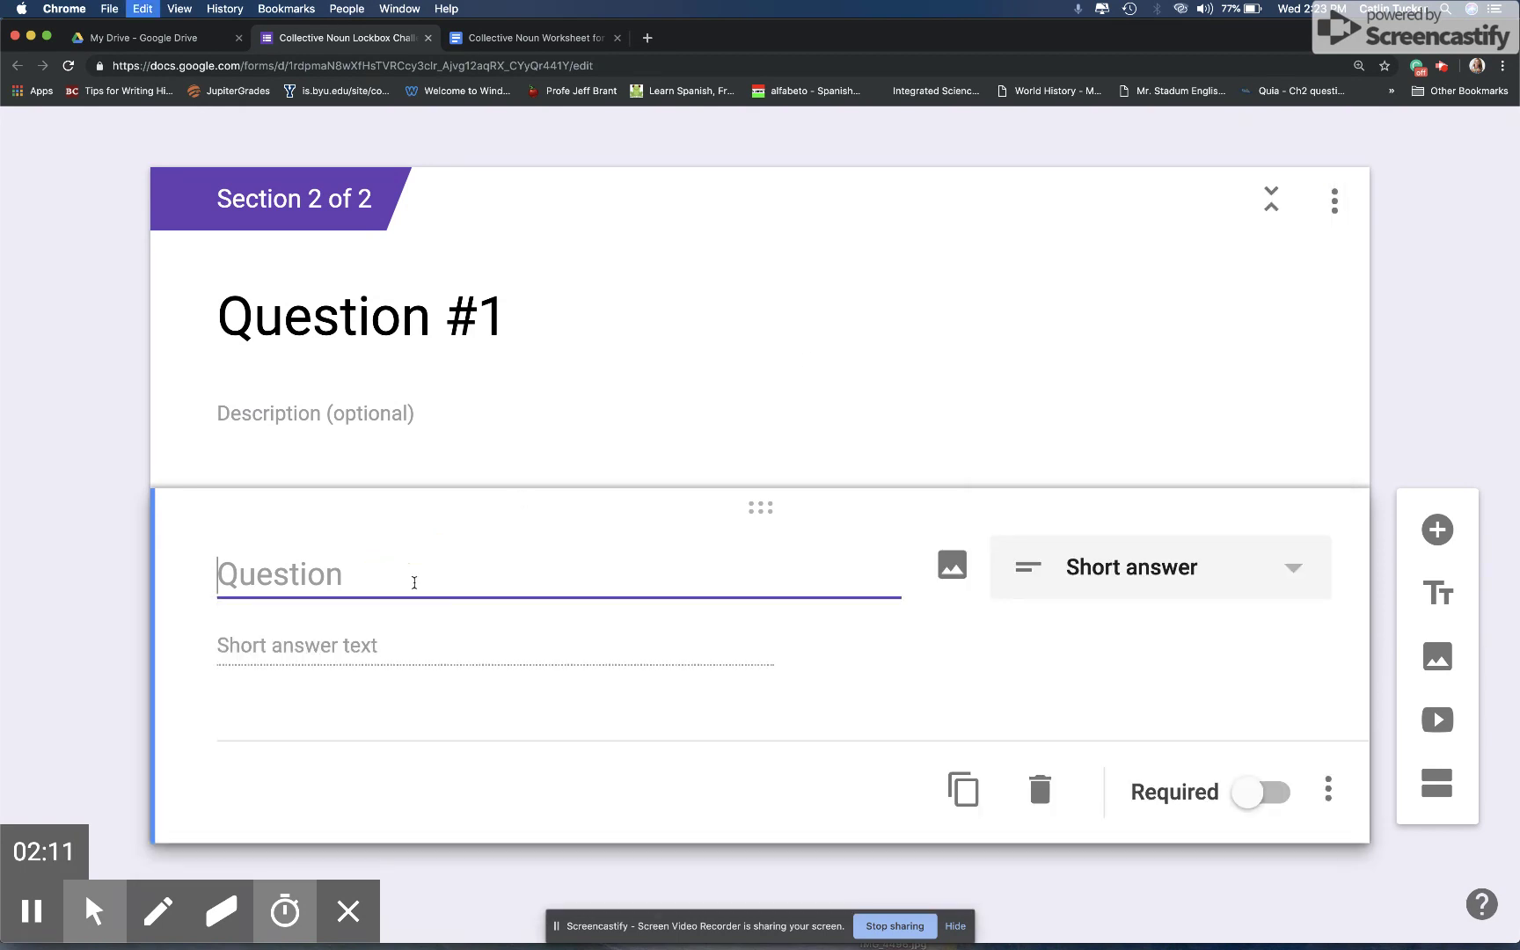
{"action": "key", "text": "super+v"}
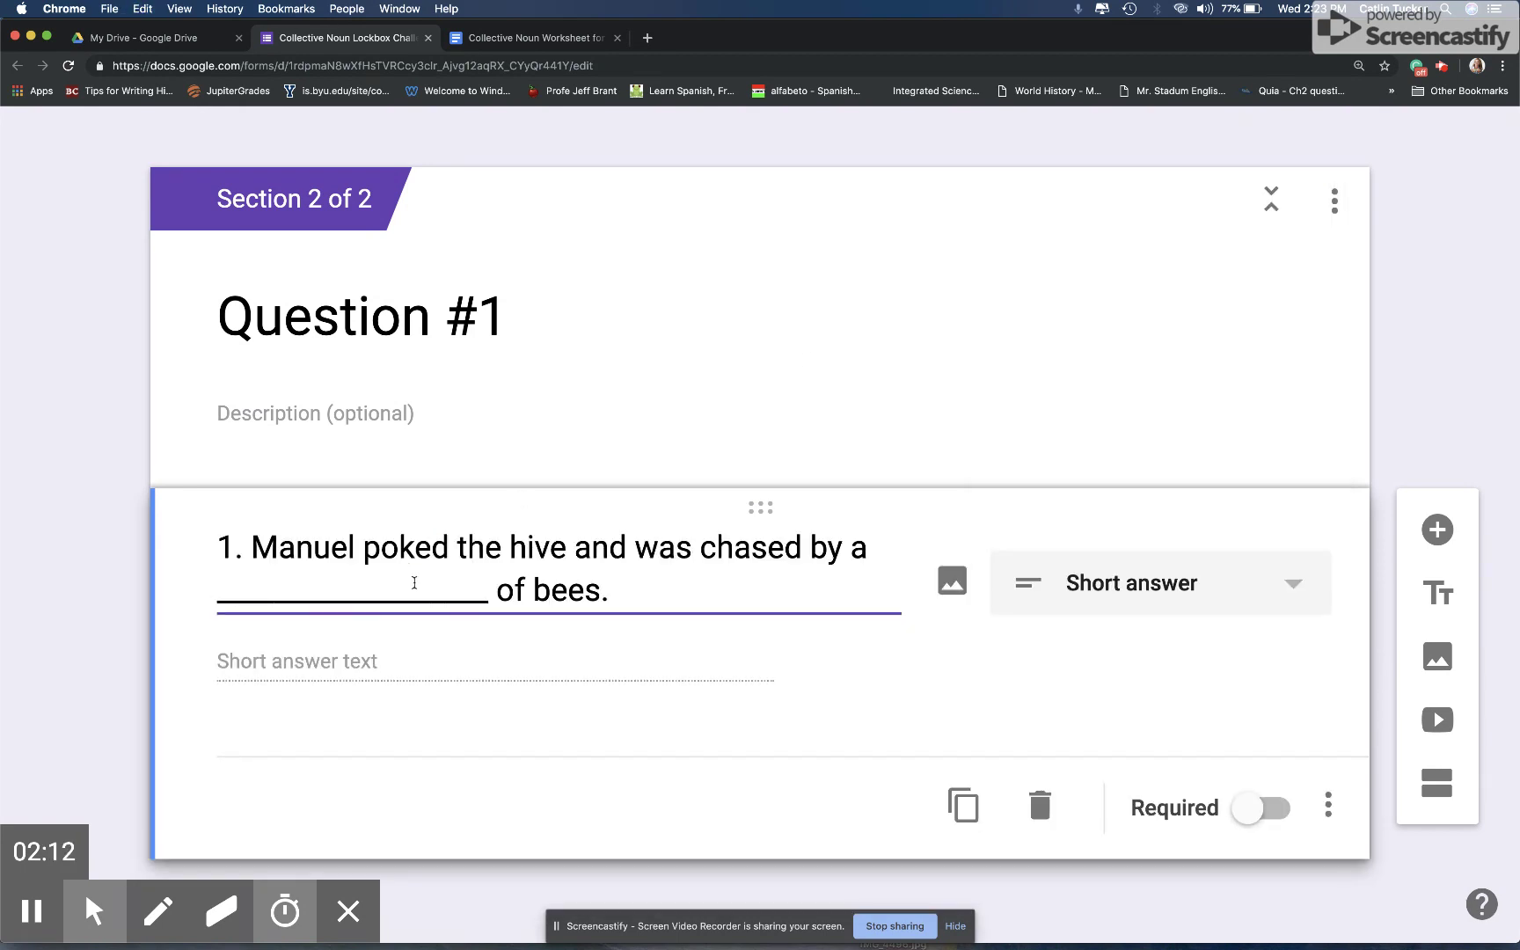
- Make the bees question required with Text response validation
{"action": "left_click", "coordinate": [1269, 810]}
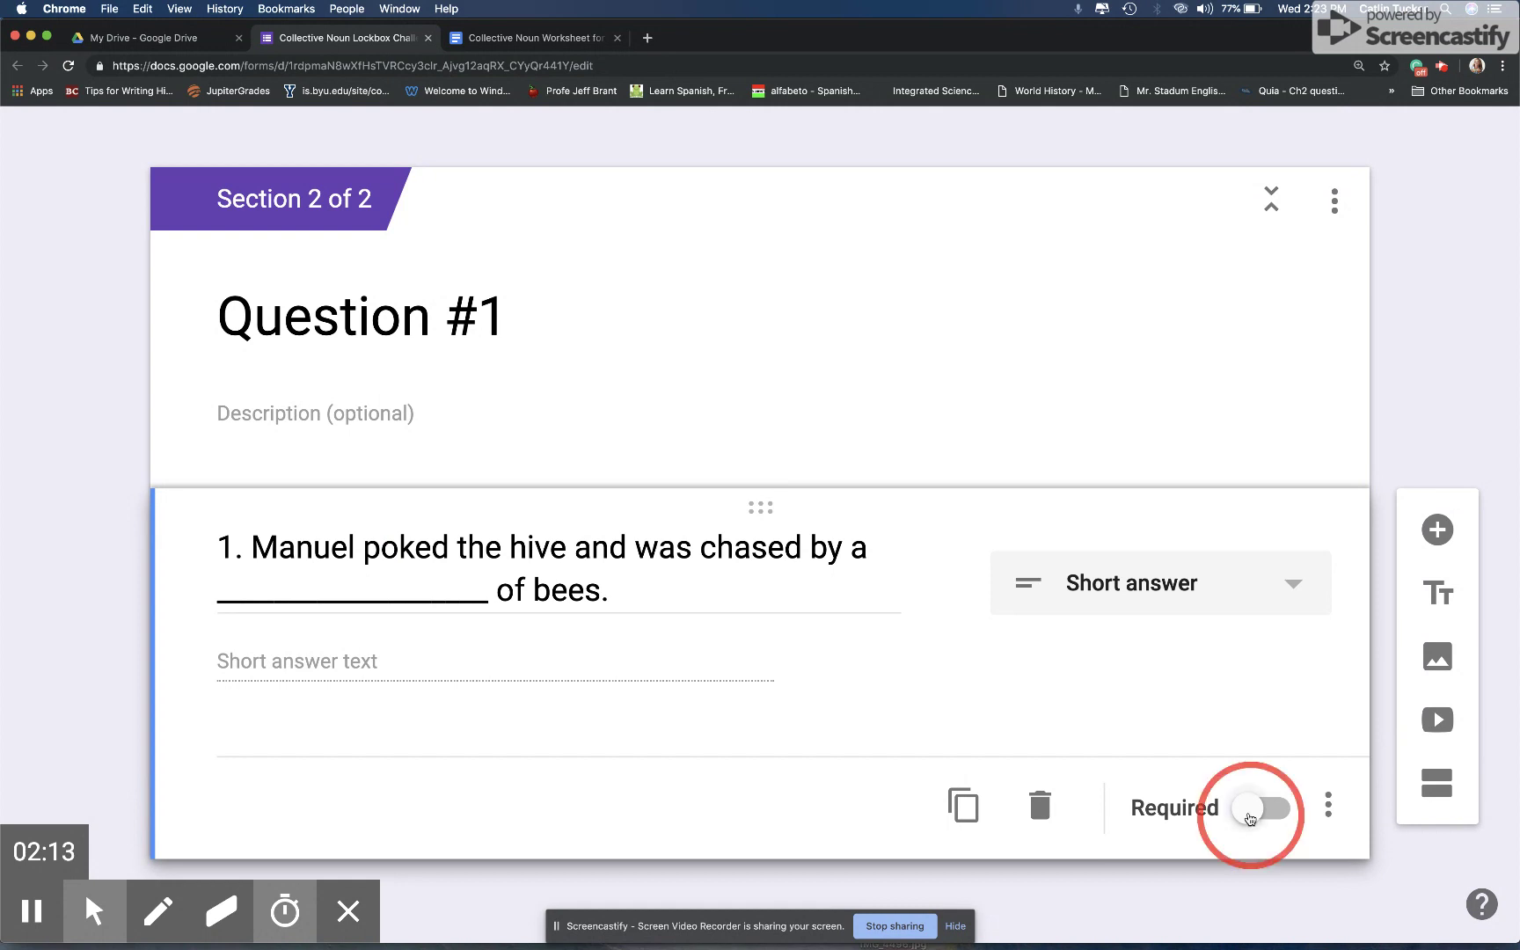
{"action": "left_click", "coordinate": [1329, 806]}
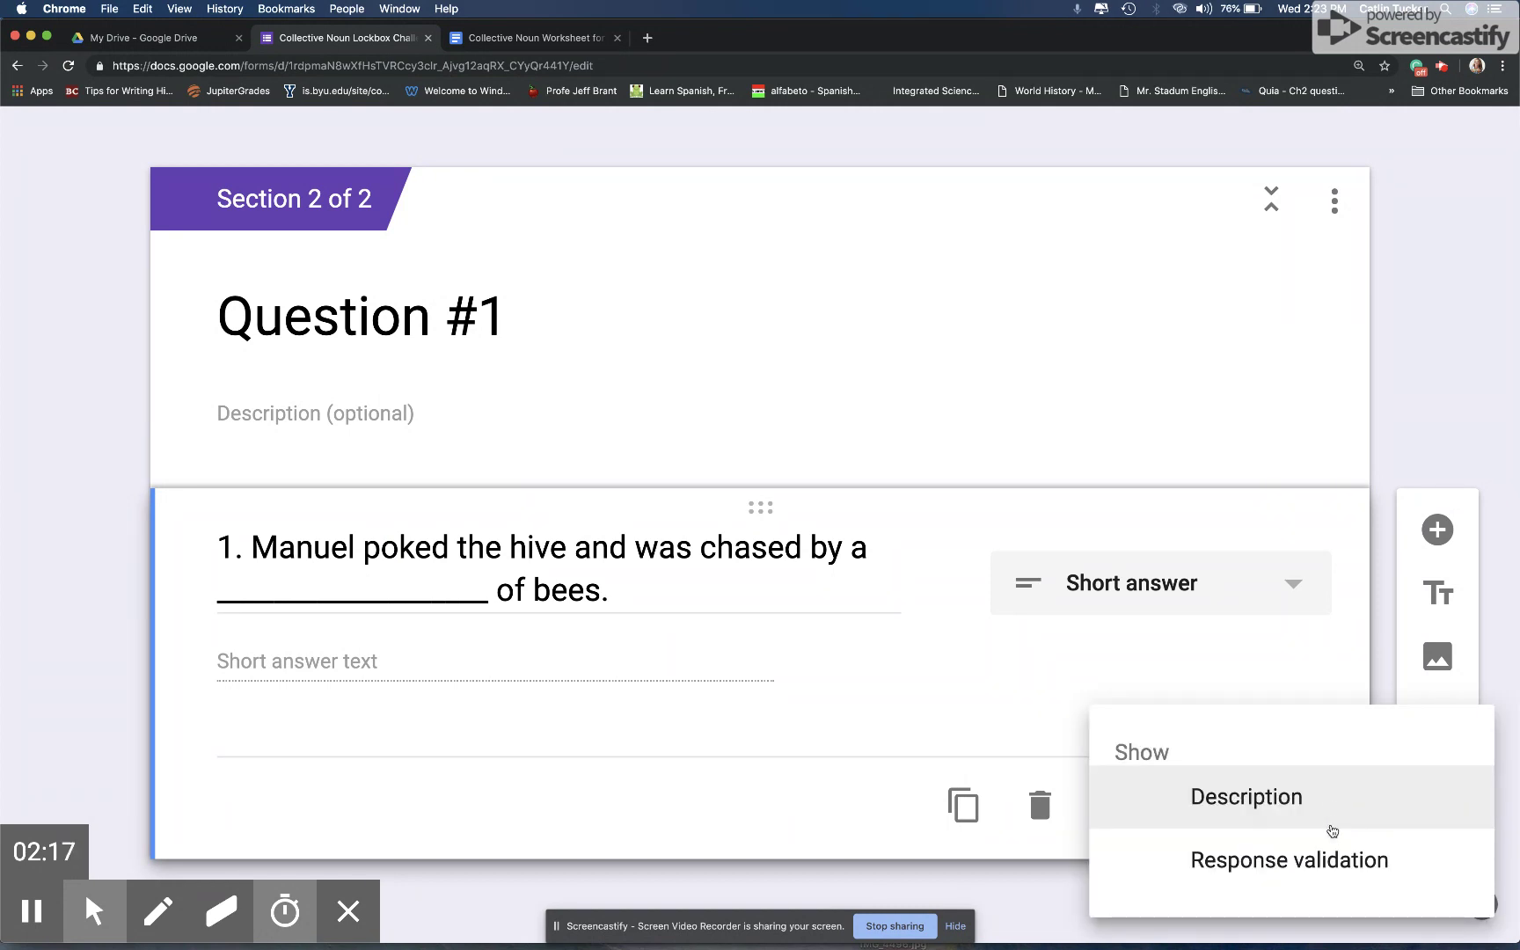
{"action": "left_click", "coordinate": [1332, 859]}
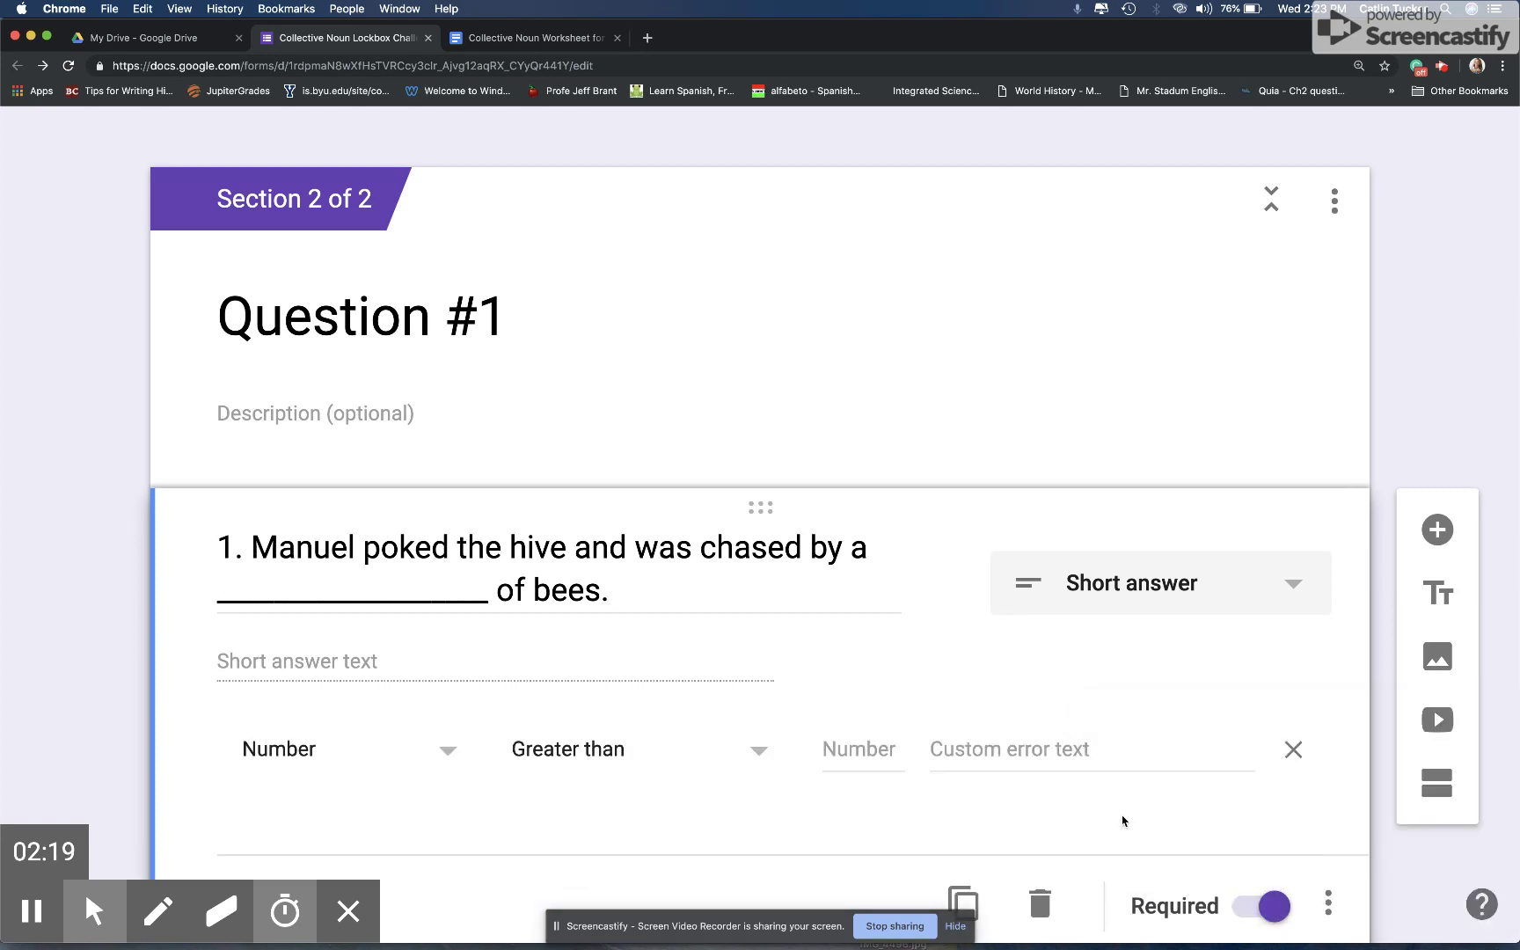
{"action": "left_click", "coordinate": [451, 752]}
{"action": "left_click", "coordinate": [300, 726]}
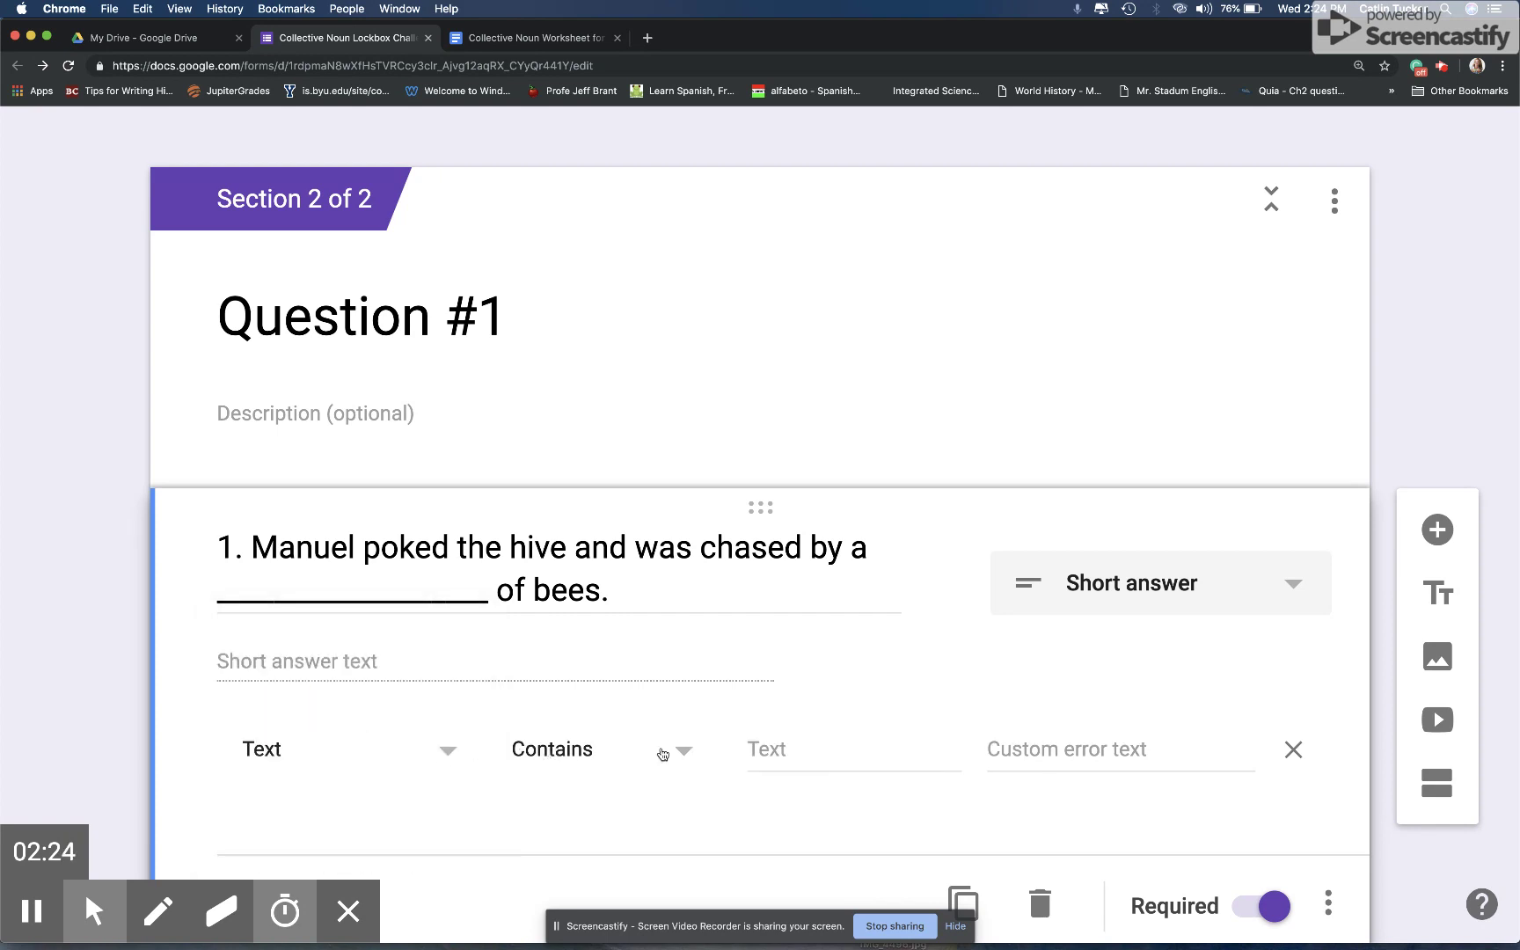
- Require the bees answer to contain 'swarm', with error message 'Oops! Try again!'
{"action": "left_click", "coordinate": [813, 749]}
{"action": "type", "text": "swarm"}
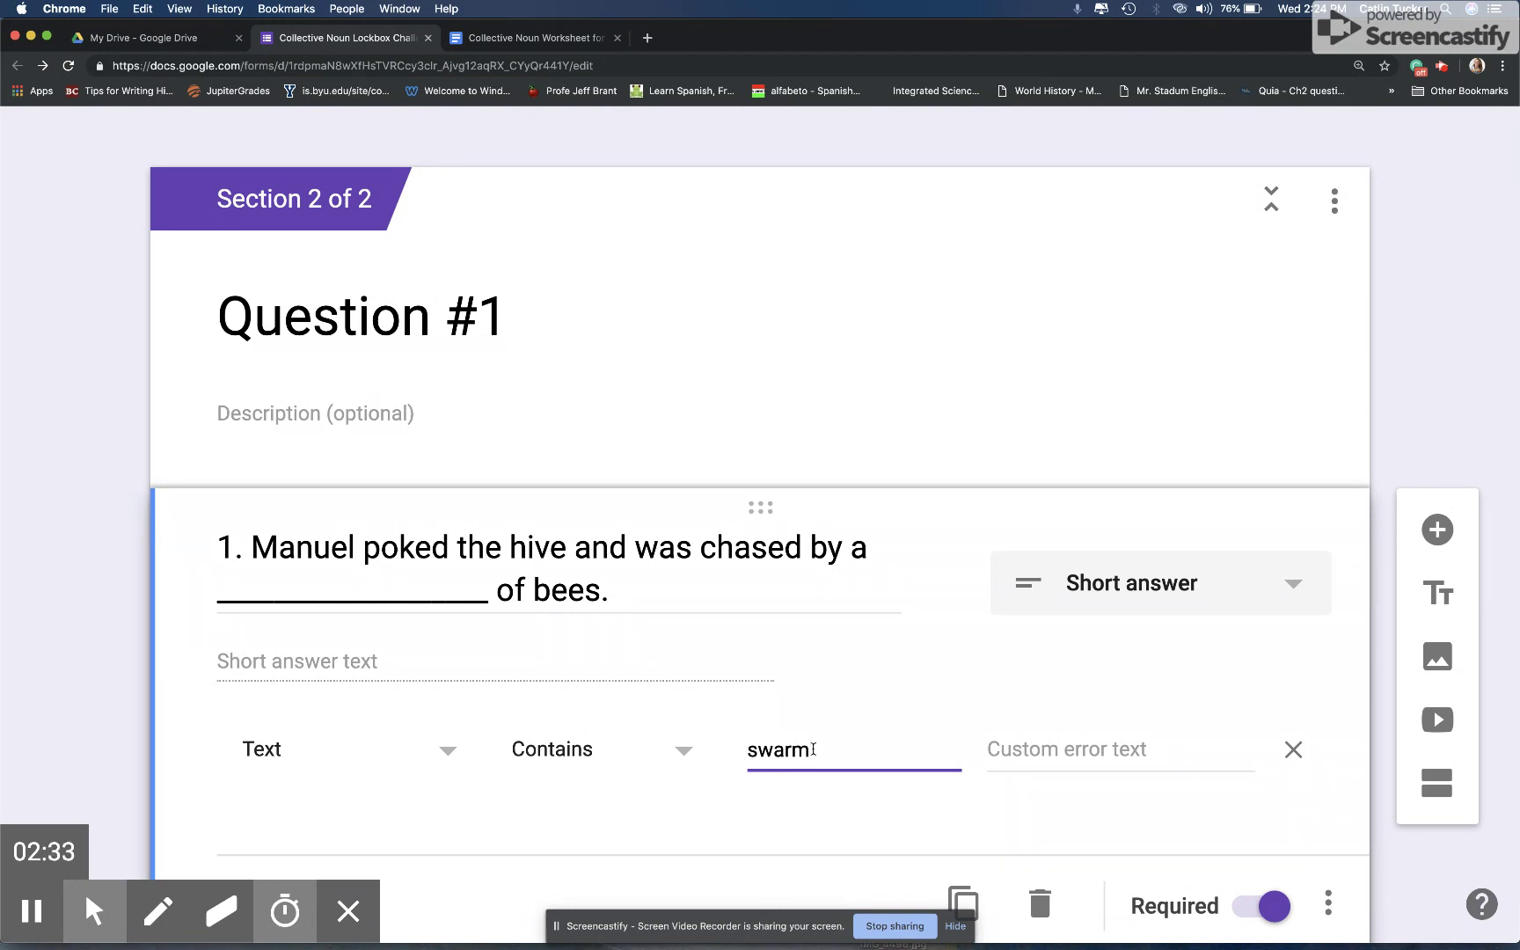
{"action": "left_click", "coordinate": [1016, 751]}
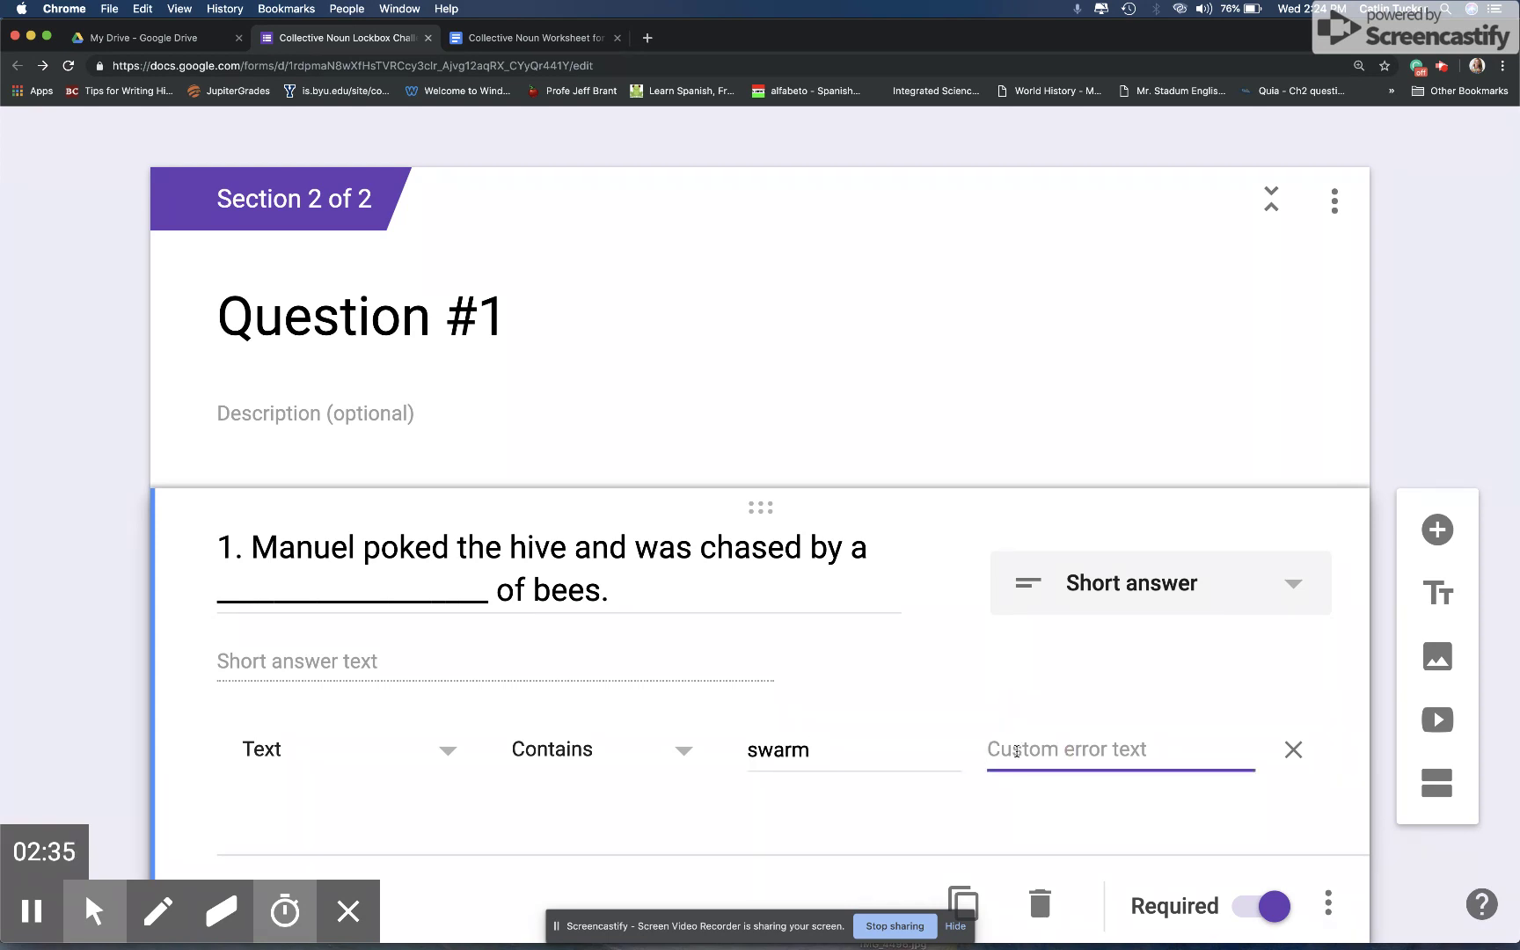
{"action": "type", "text": "Oops"}
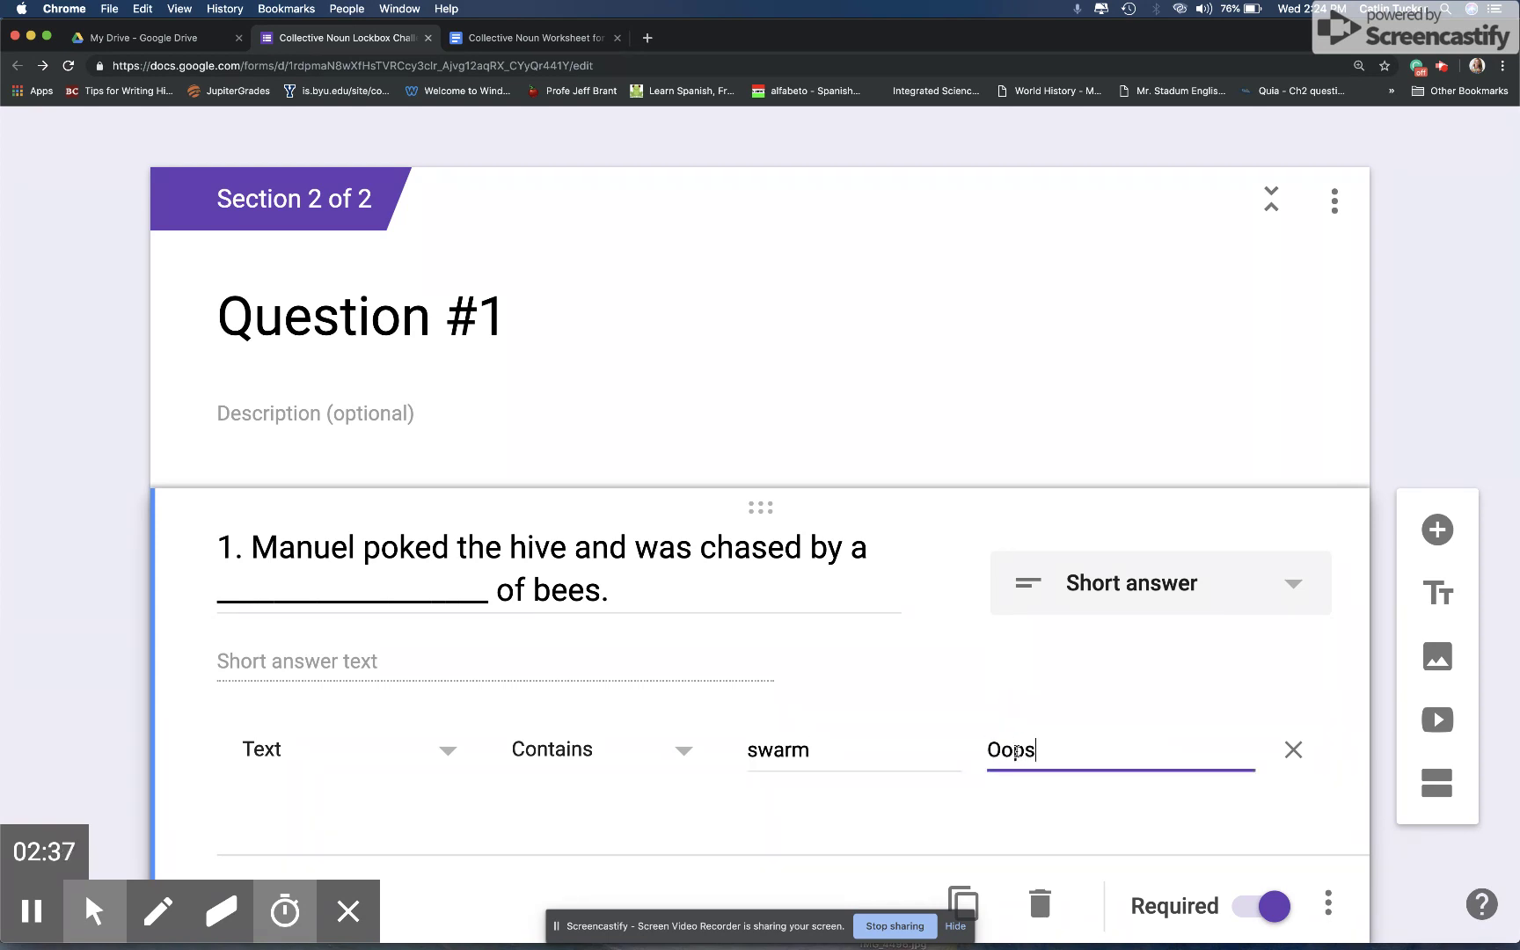
{"action": "type", "text": "! Try again"}
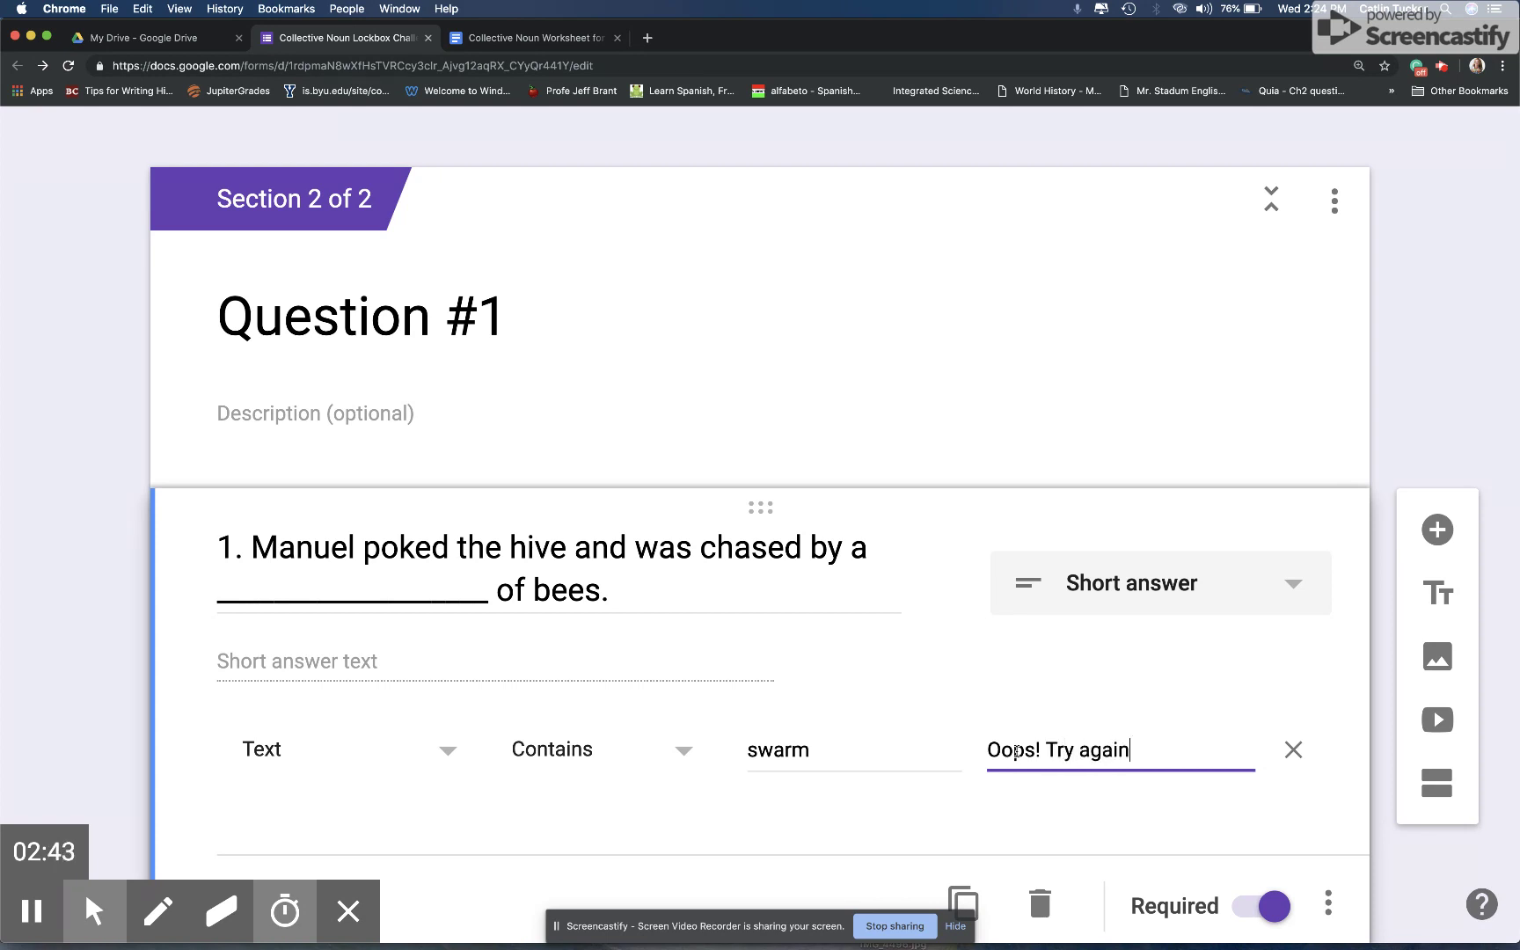
{"action": "type", "text": "!"}
- Add a third section titled 'Question #2' and select question 2's sentence in the worksheet
{"action": "scroll", "coordinate": [1046, 761], "scroll_direction": "down", "scroll_amount": 2}
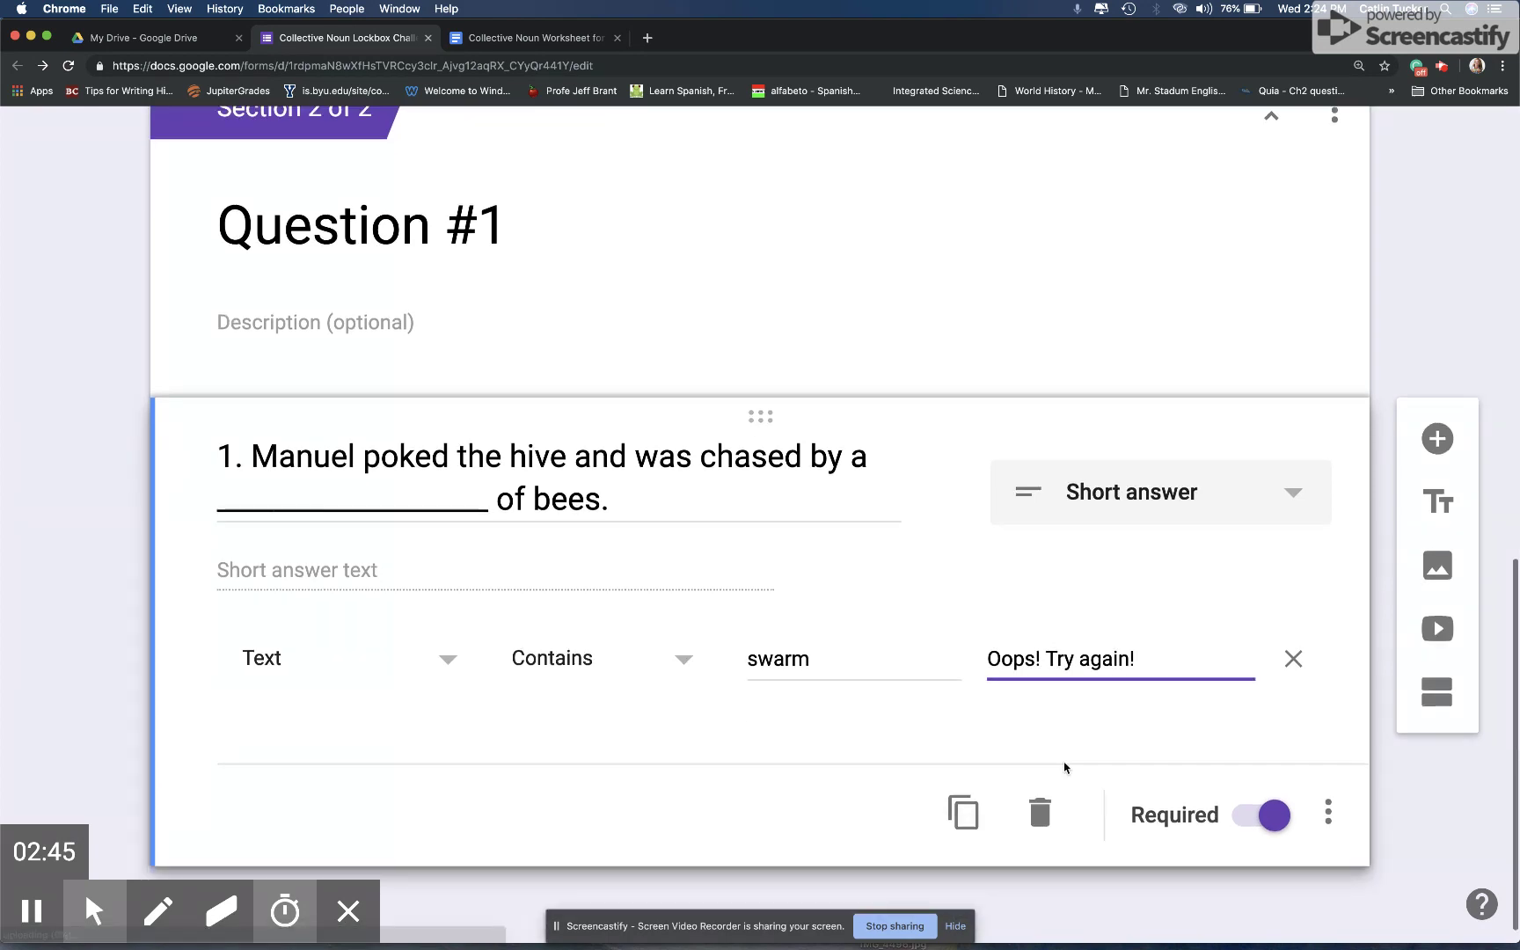
{"action": "left_click", "coordinate": [1448, 684]}
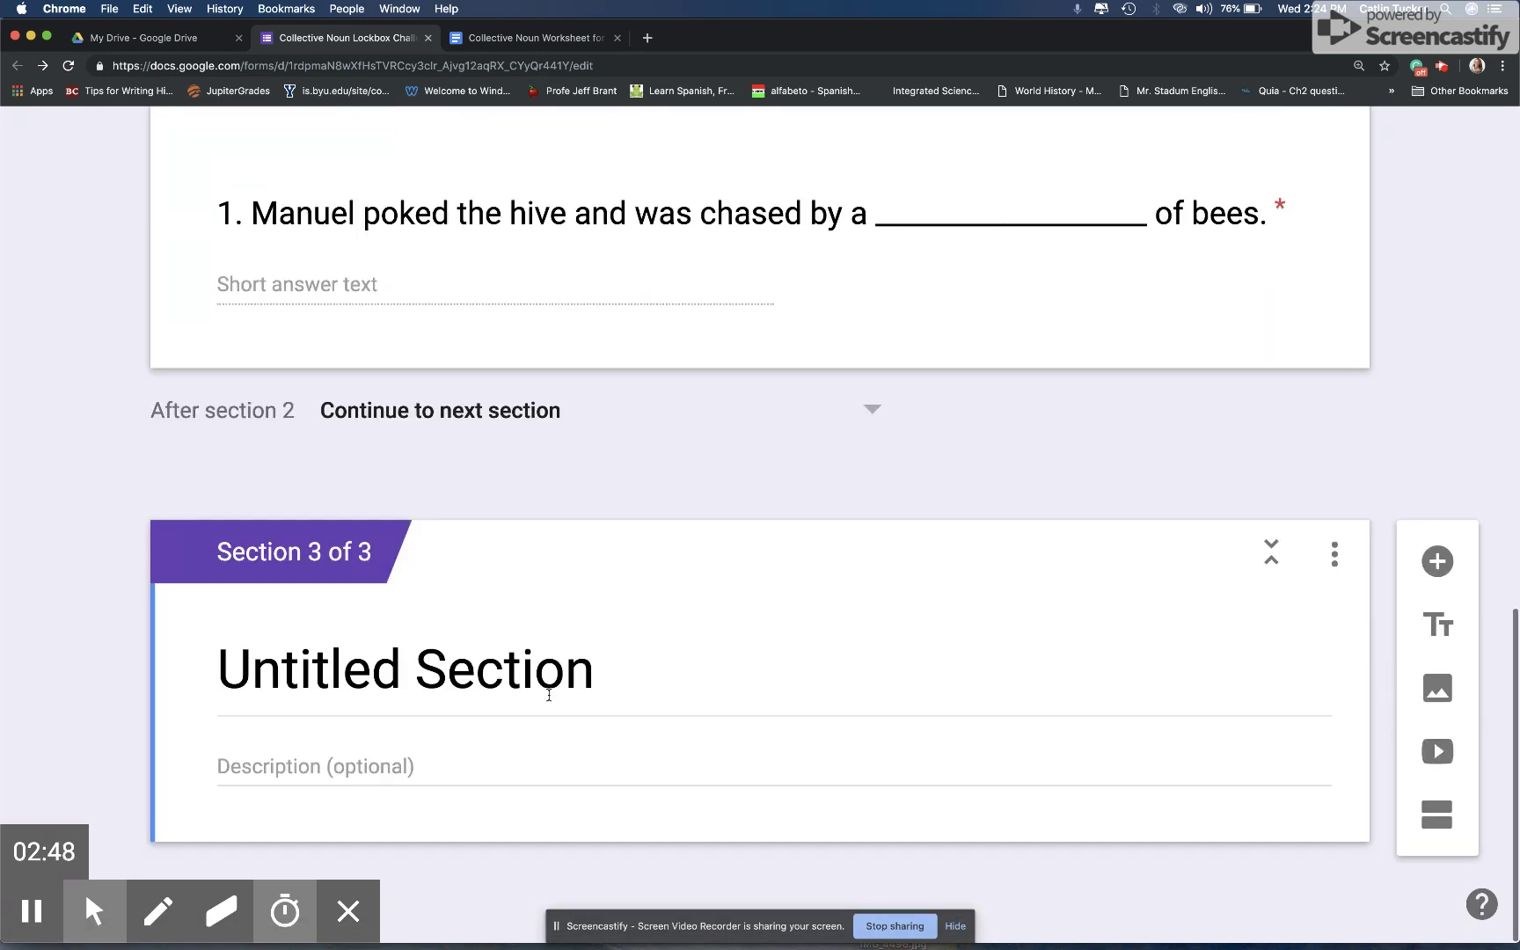
{"action": "left_click", "coordinate": [549, 695]}
{"action": "type", "text": "Qu"}
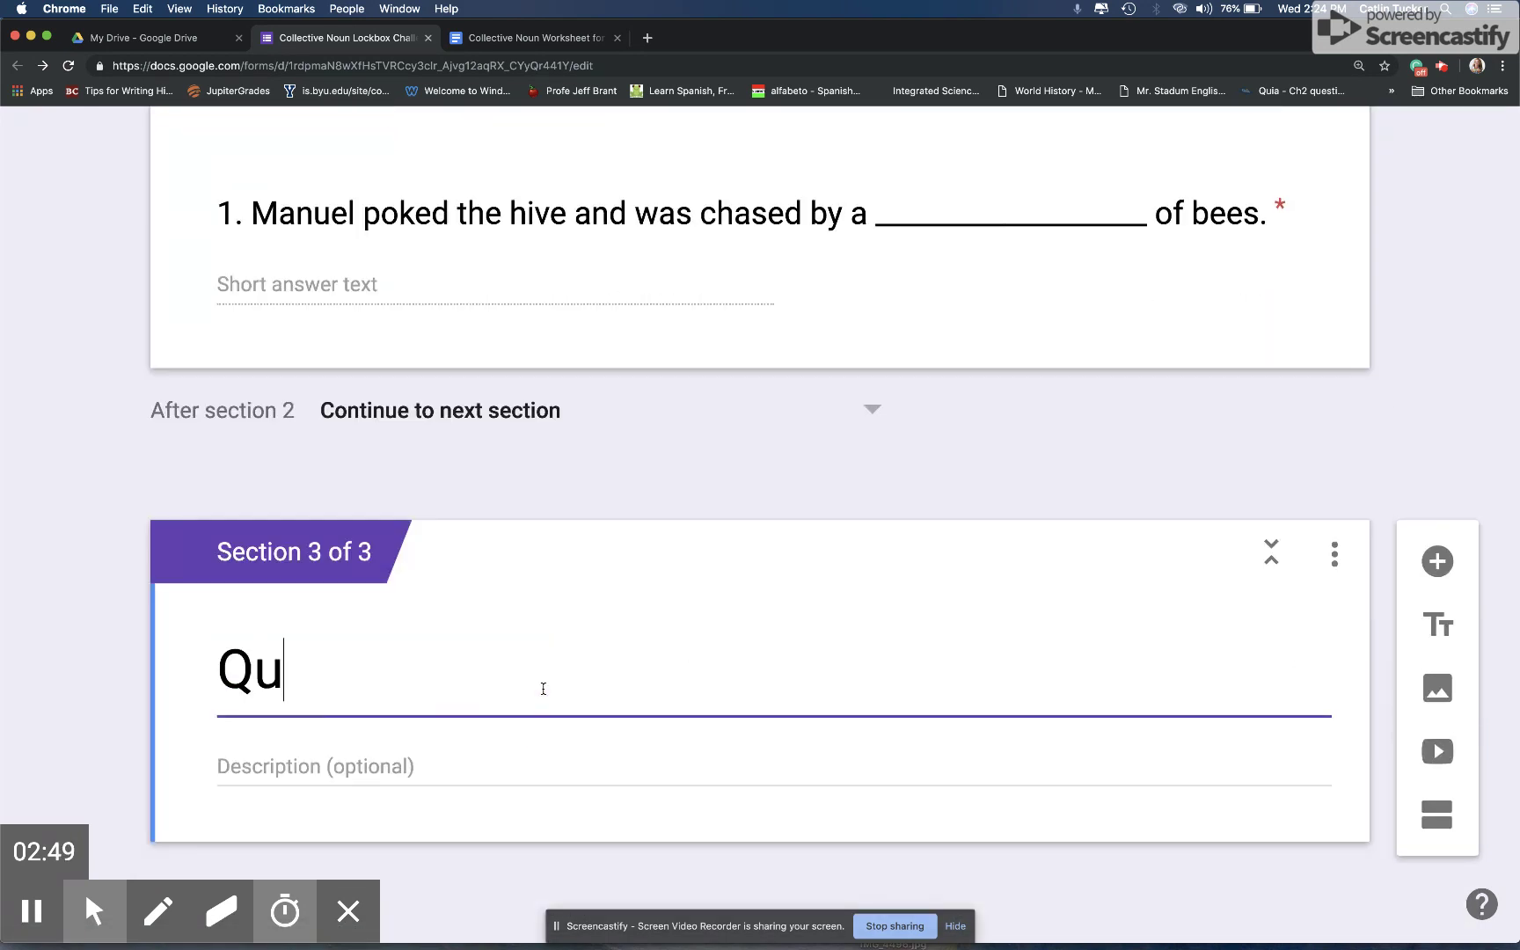
{"action": "type", "text": "estion #2"}
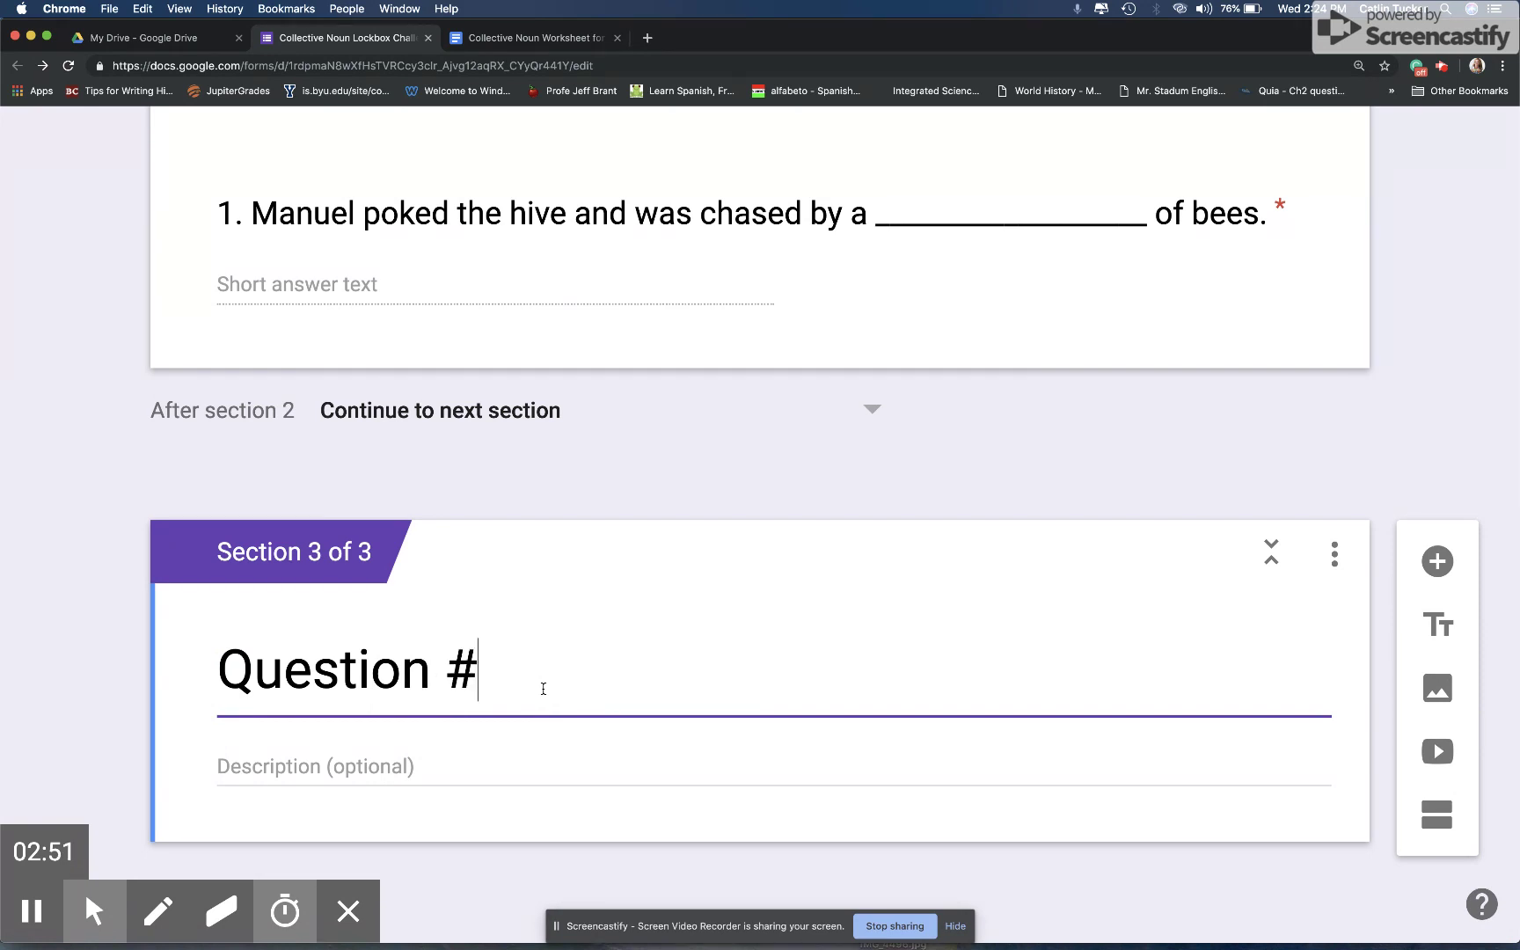
{"action": "left_click", "coordinate": [563, 37]}
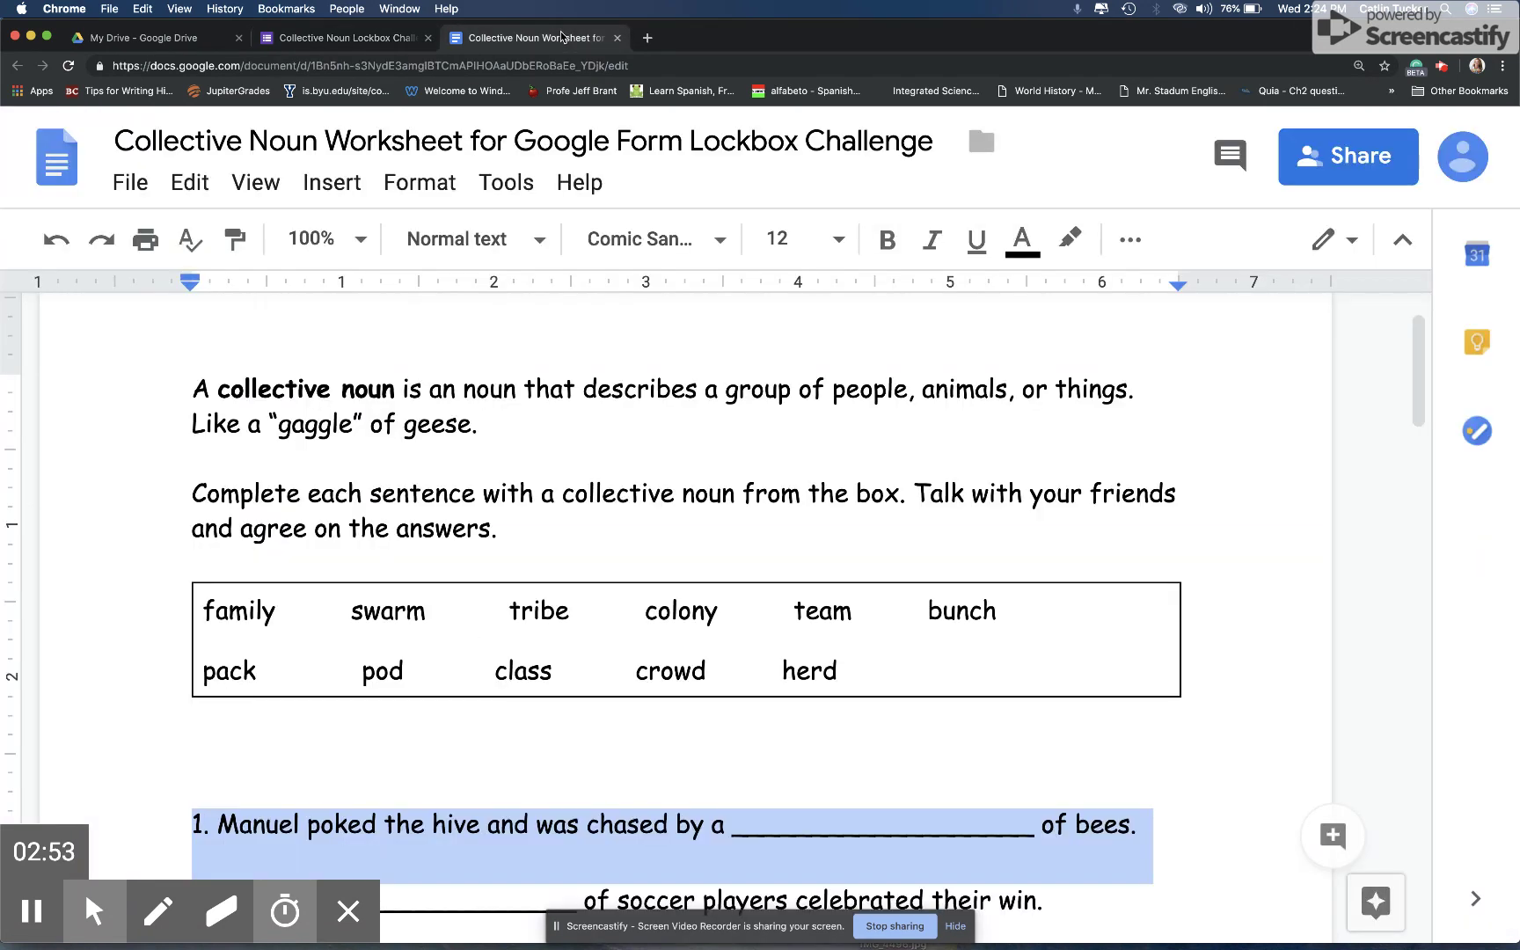
{"action": "scroll", "coordinate": [696, 488], "scroll_direction": "down", "scroll_amount": 5}
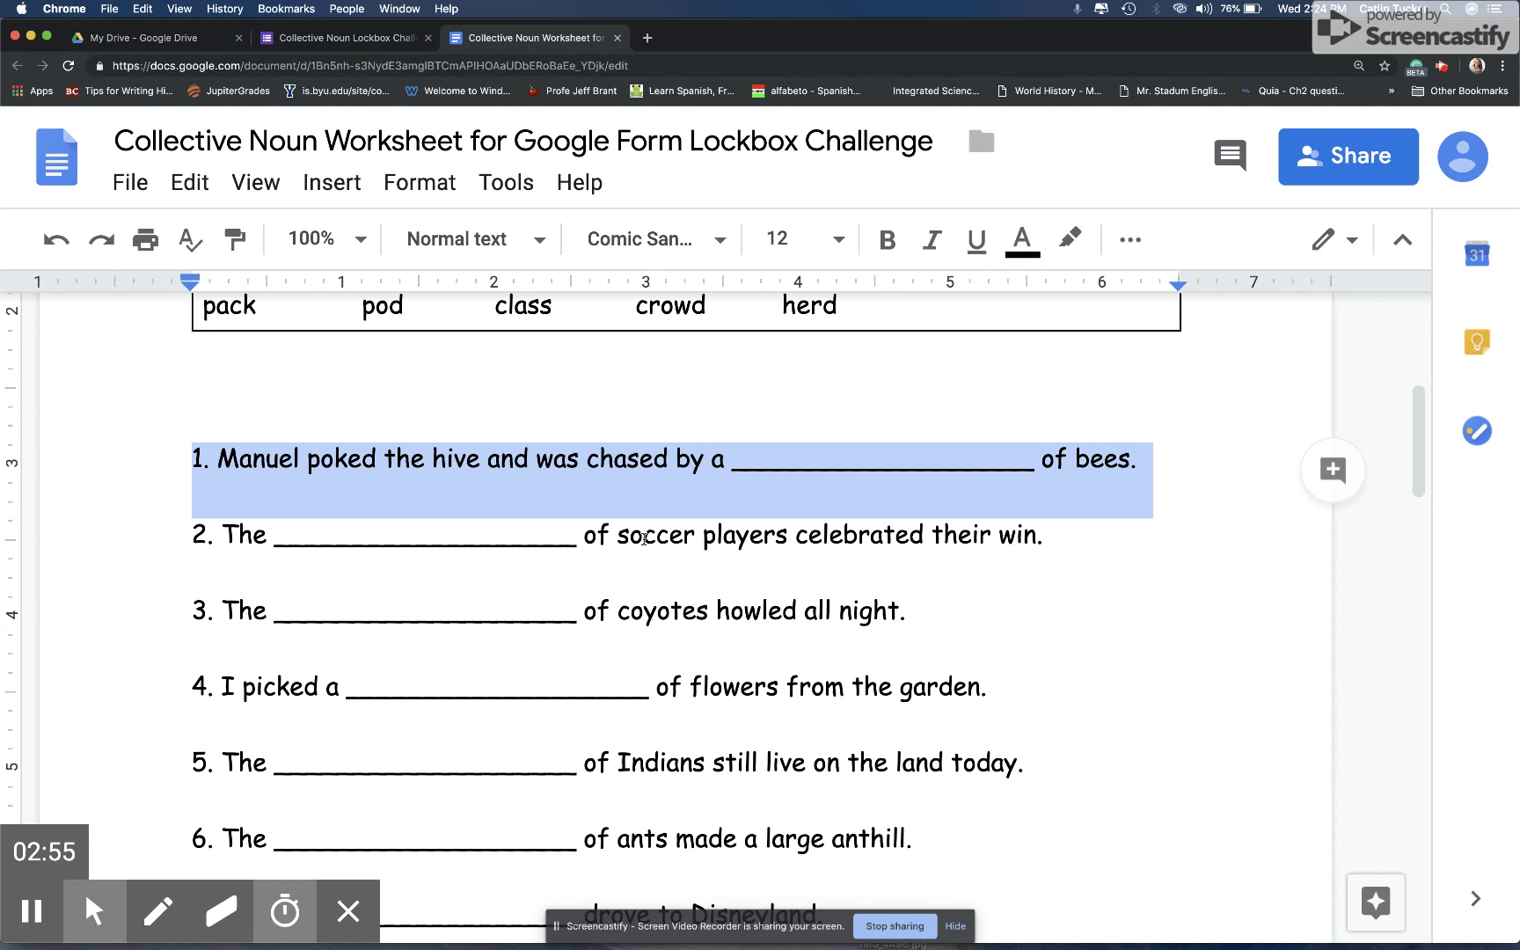
{"action": "triple_click", "coordinate": [644, 538]}
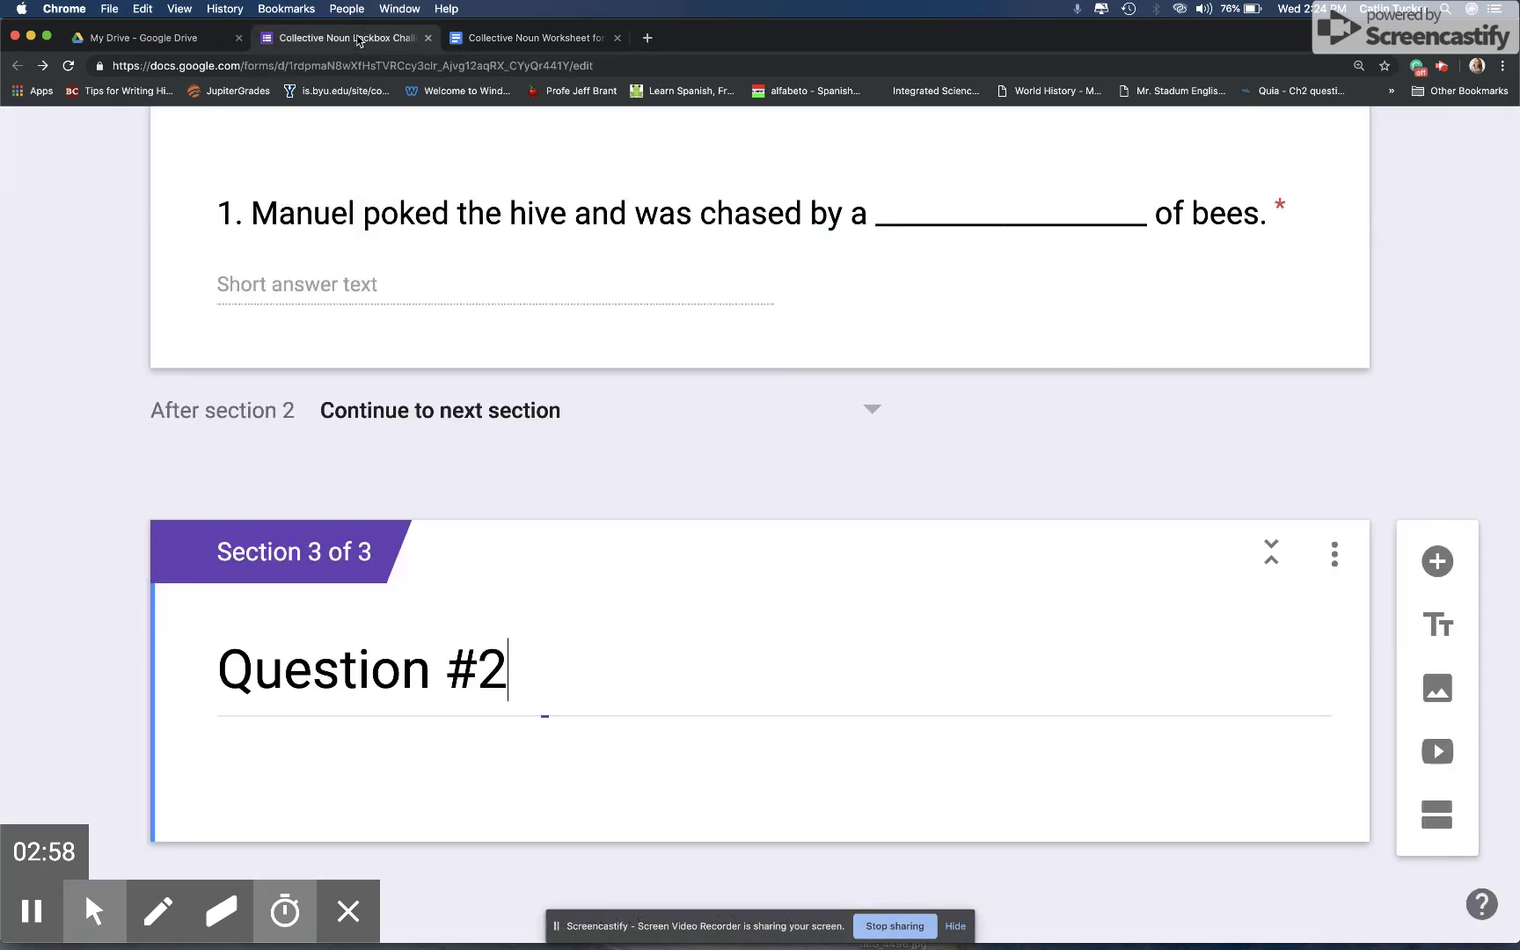
- Add a short-answer question to Section 3 with the pasted soccer-players sentence
{"action": "left_click", "coordinate": [343, 37]}
{"action": "left_click", "coordinate": [1437, 561]}
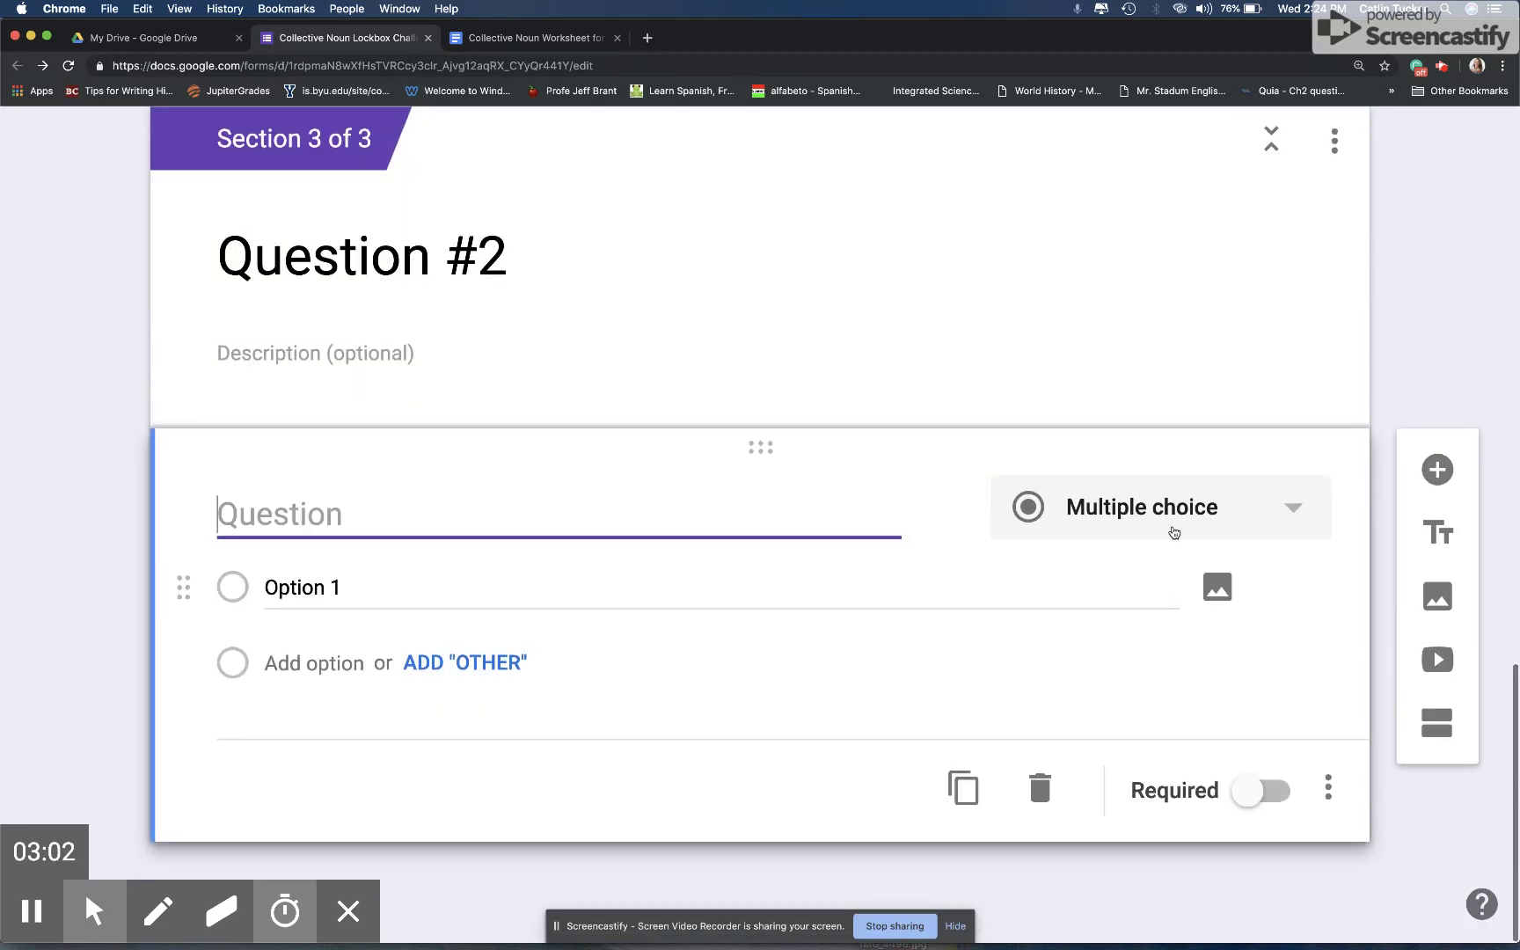
{"action": "left_click", "coordinate": [1174, 512]}
{"action": "left_click", "coordinate": [1126, 193]}
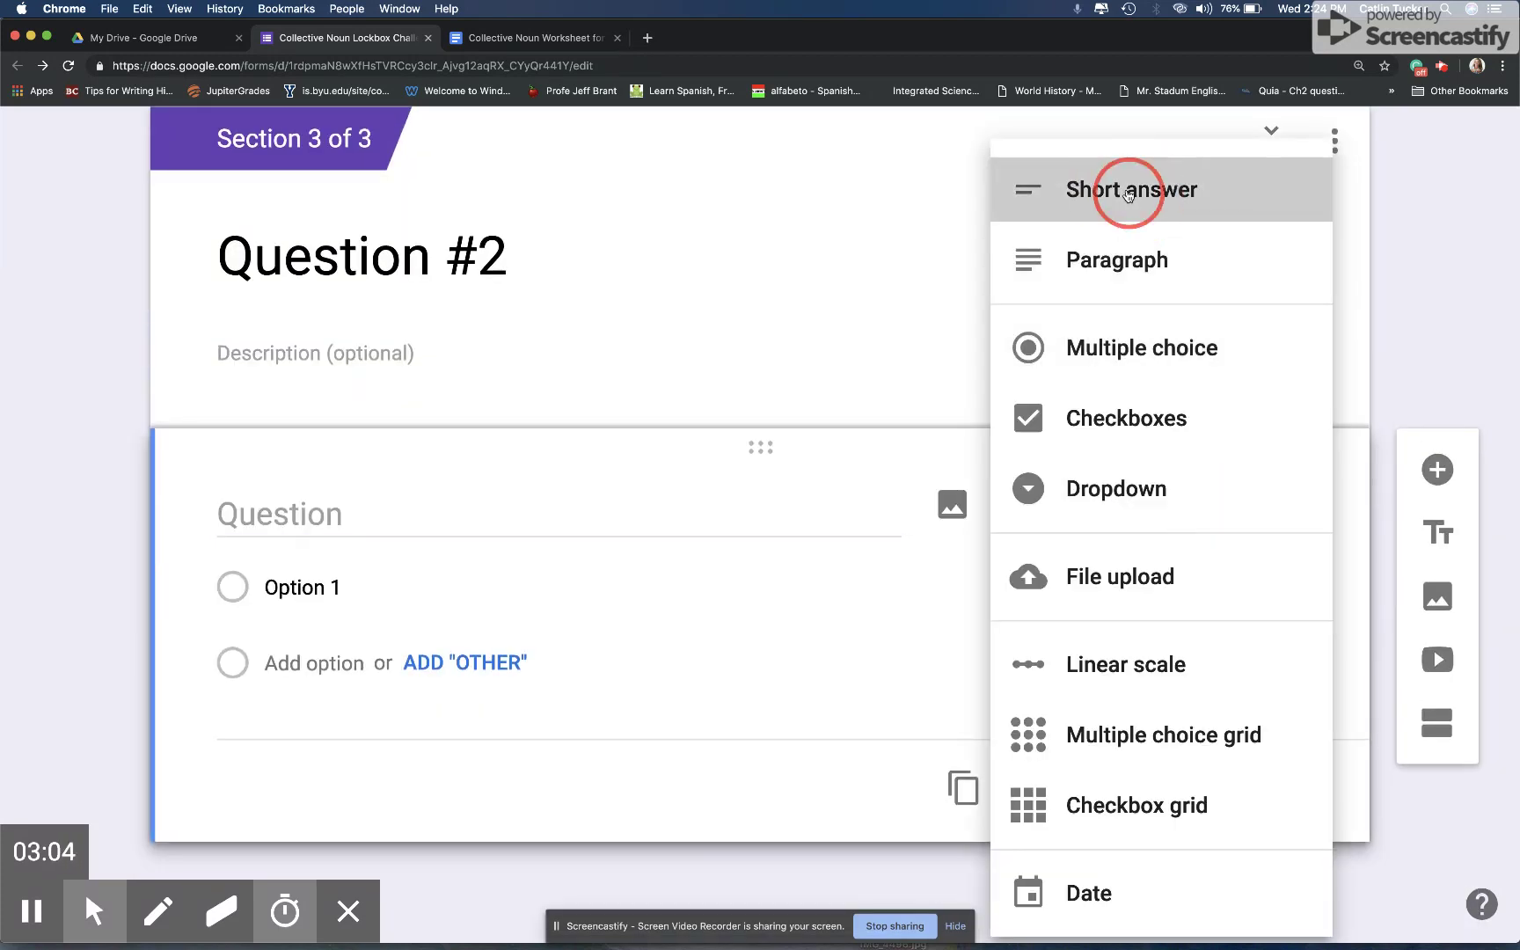
{"action": "left_click", "coordinate": [410, 584]}
{"action": "type", "text": "2. The _________________ of soccer players celebrated their win."}
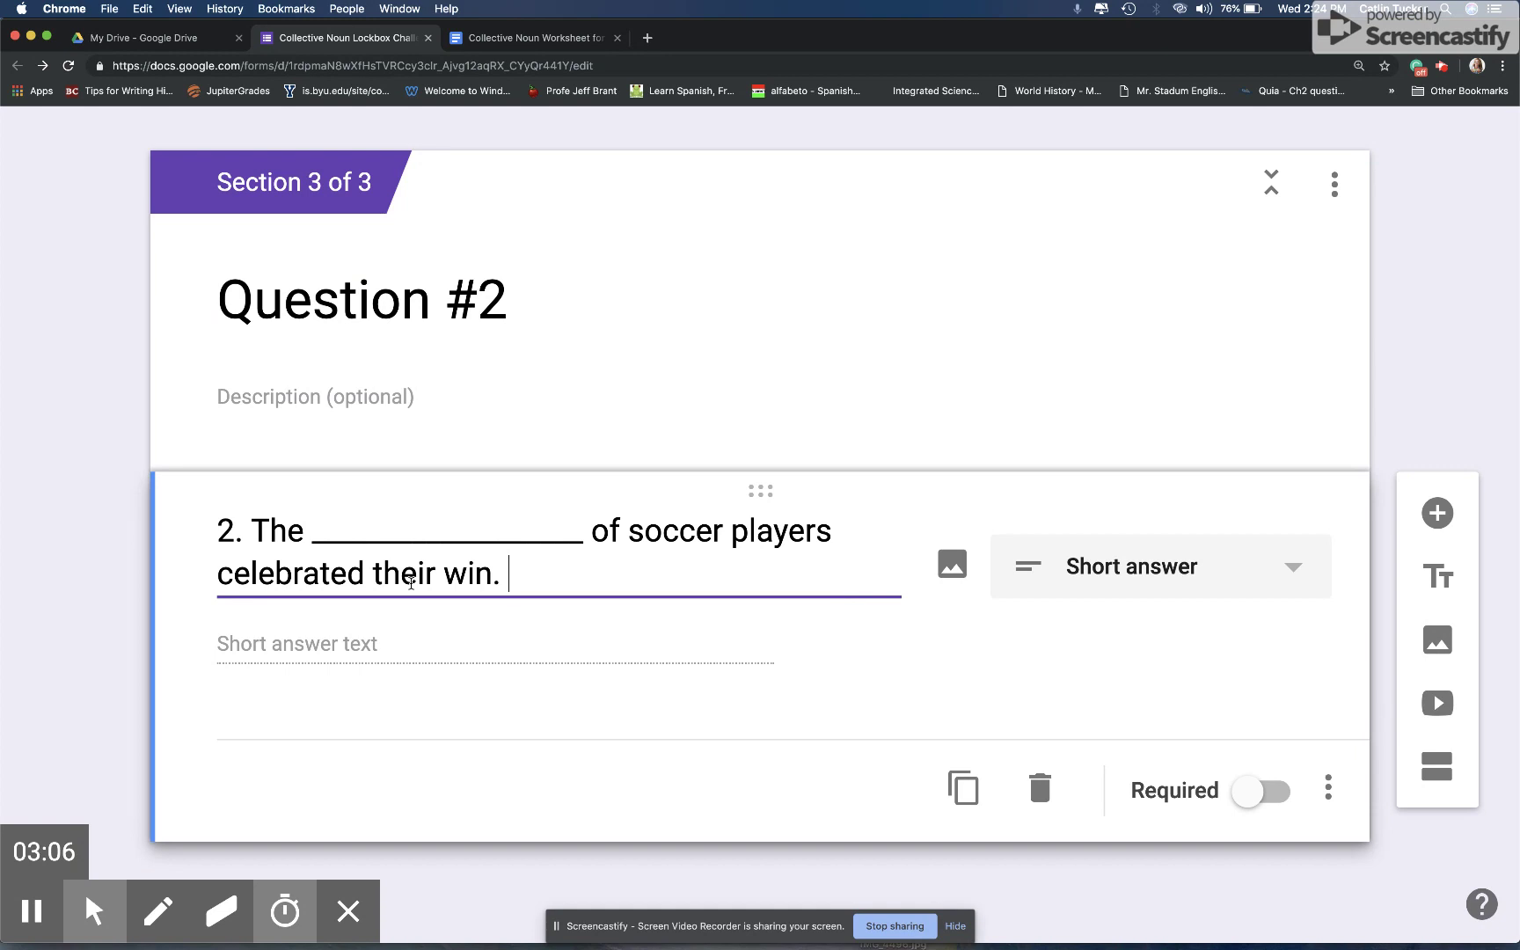
- Make the soccer-players question required with Text response validation
{"action": "left_click", "coordinate": [1248, 791]}
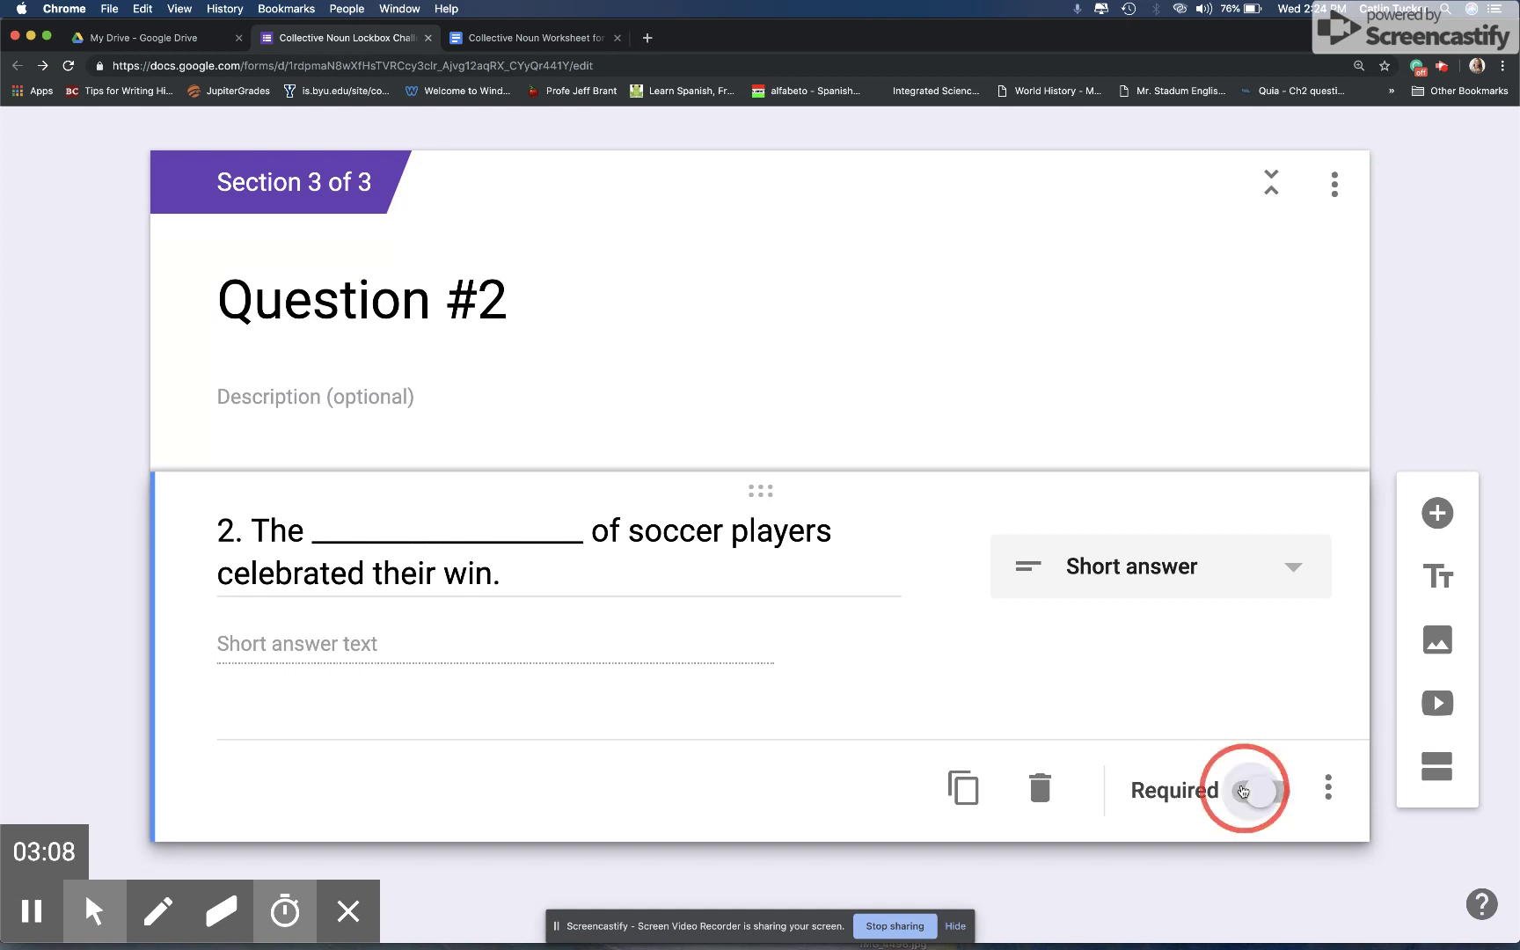
{"action": "left_click", "coordinate": [1329, 789]}
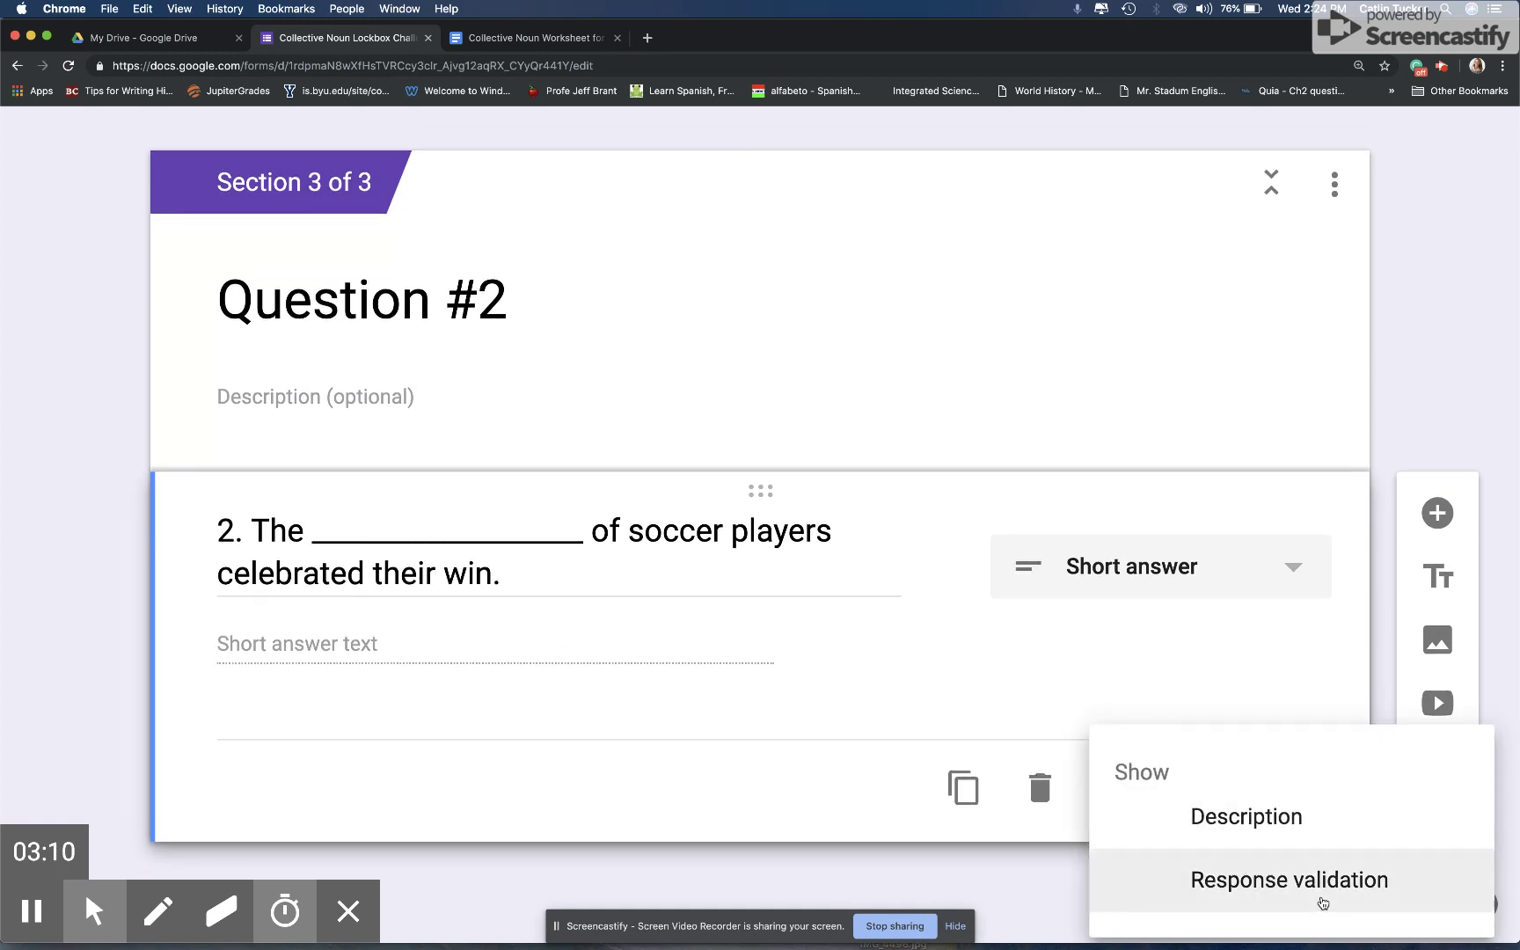
{"action": "left_click", "coordinate": [1321, 893]}
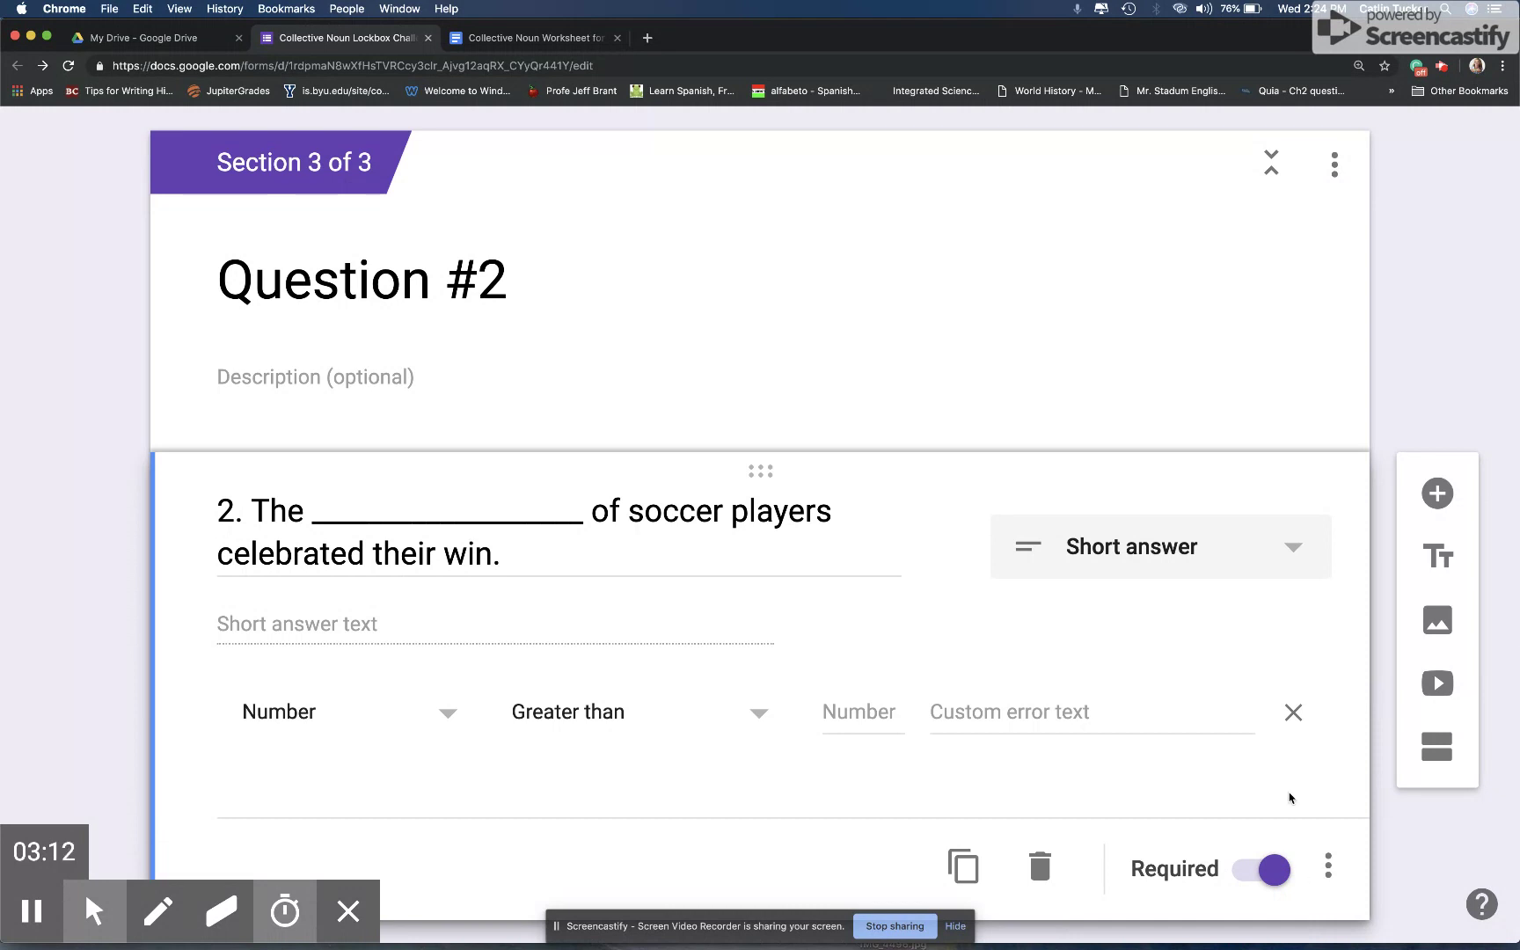
{"action": "left_click", "coordinate": [269, 719]}
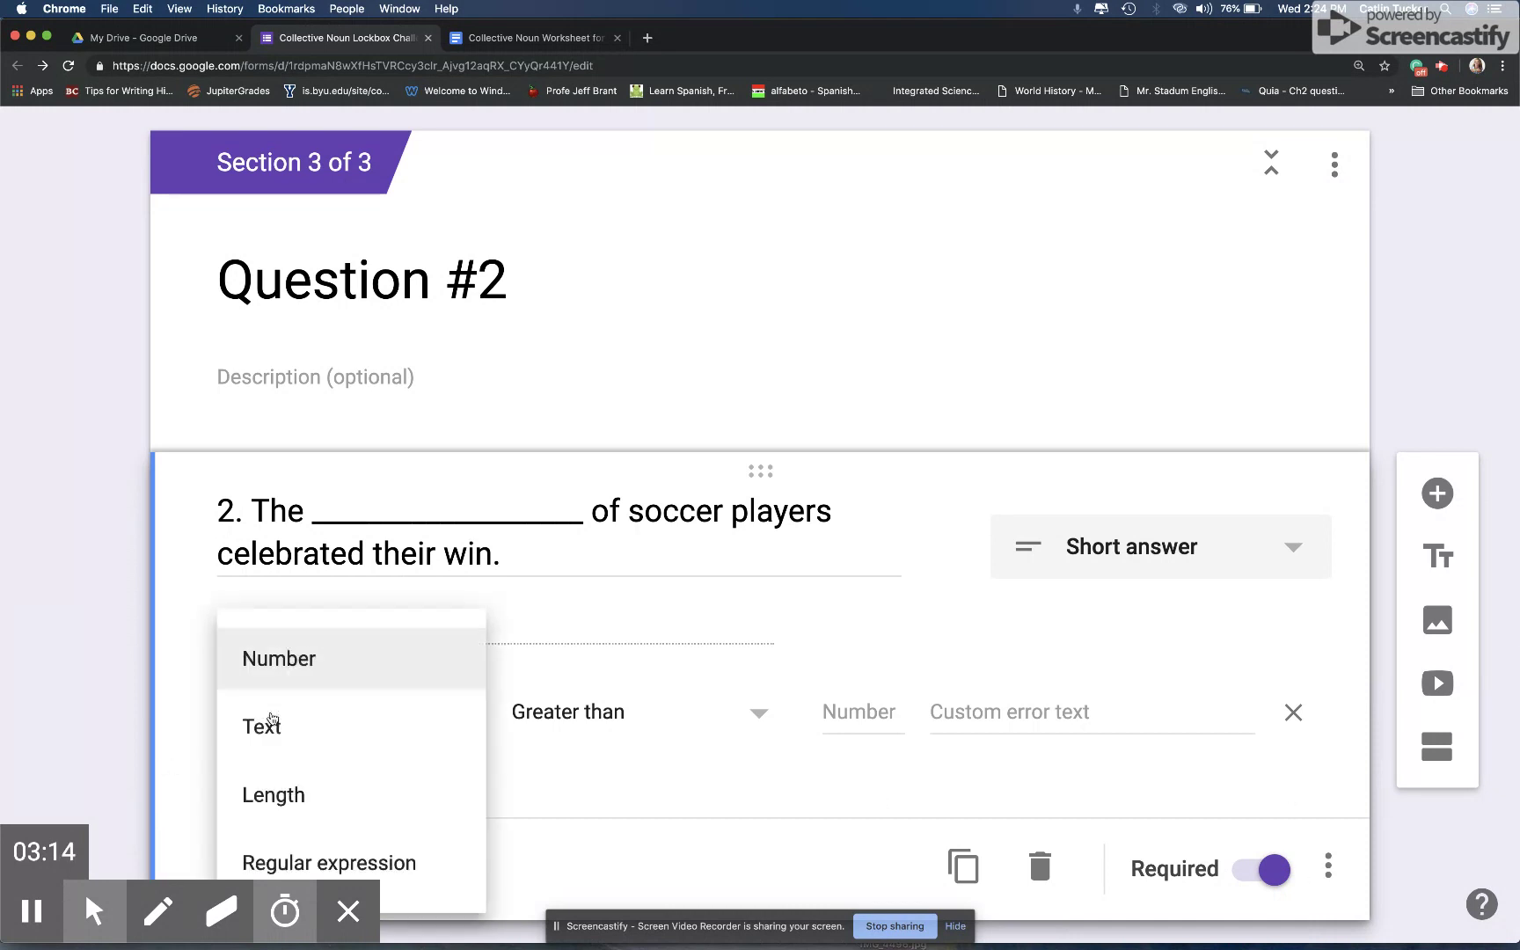
{"action": "left_click", "coordinate": [282, 726]}
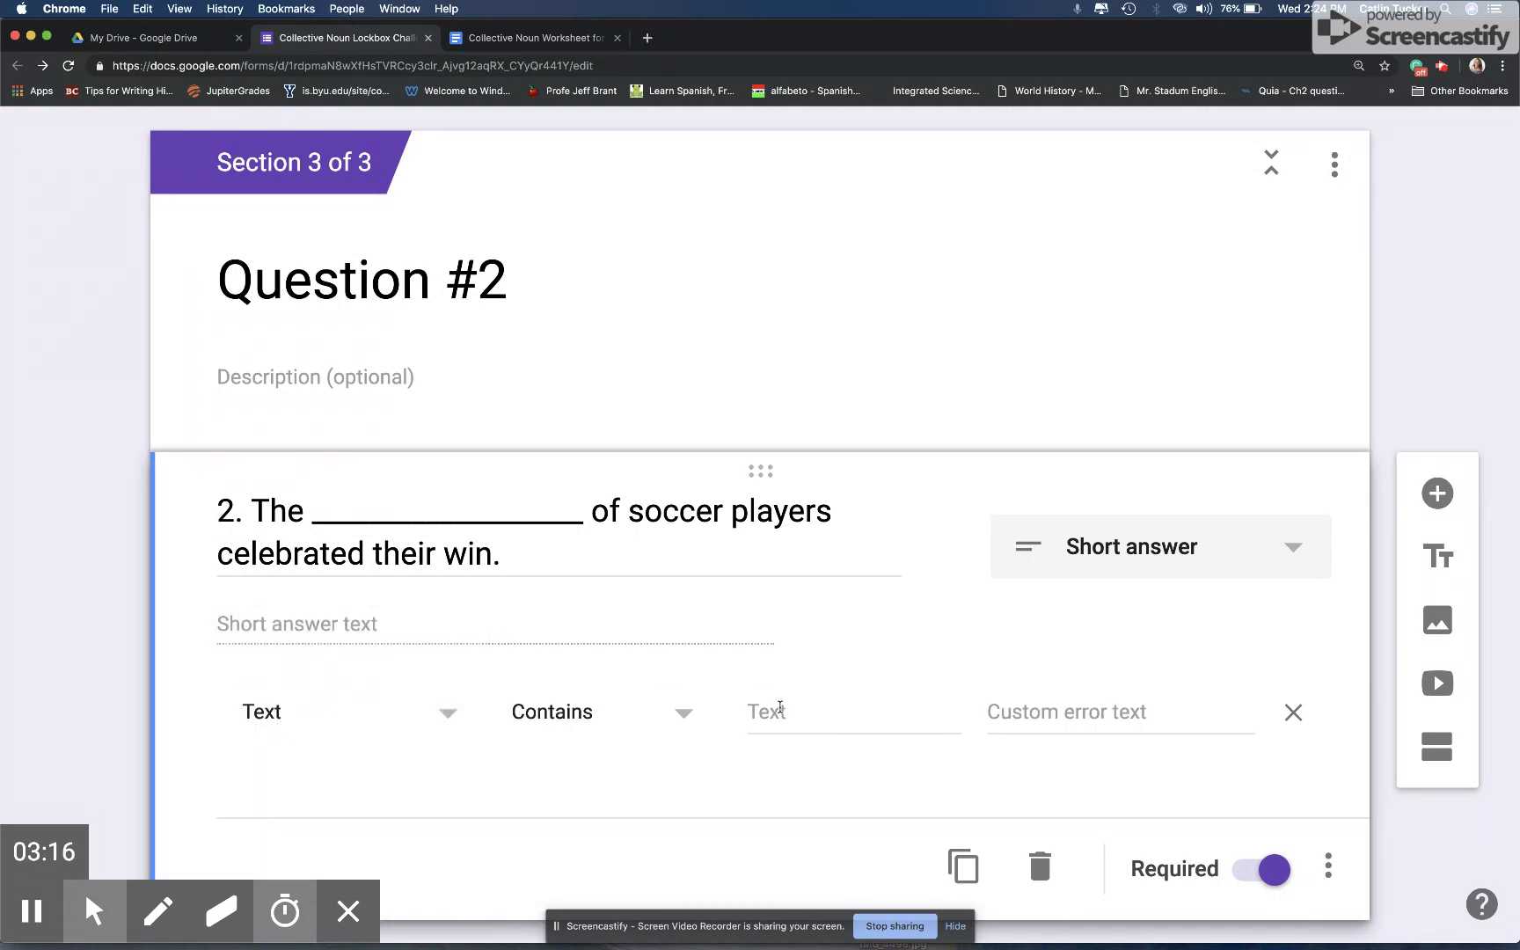
- Require the answer to contain 'team', with error message 'Oops! Try again!'
{"action": "left_click", "coordinate": [780, 706]}
{"action": "type", "text": "team"}
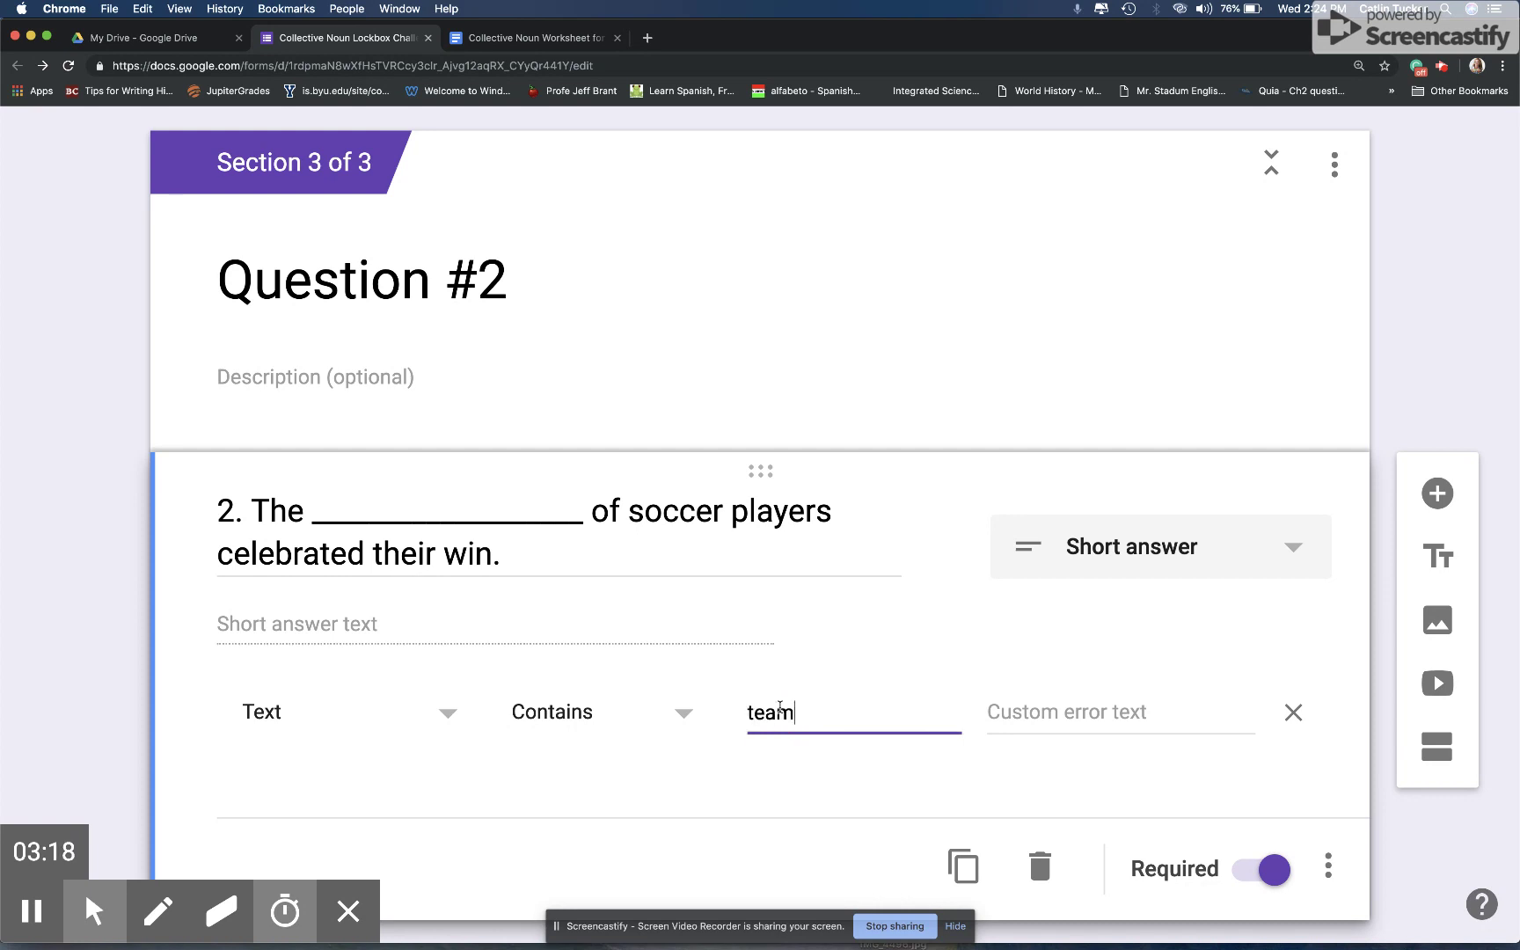
{"action": "left_click", "coordinate": [1150, 715]}
{"action": "type", "text": "Opp"}
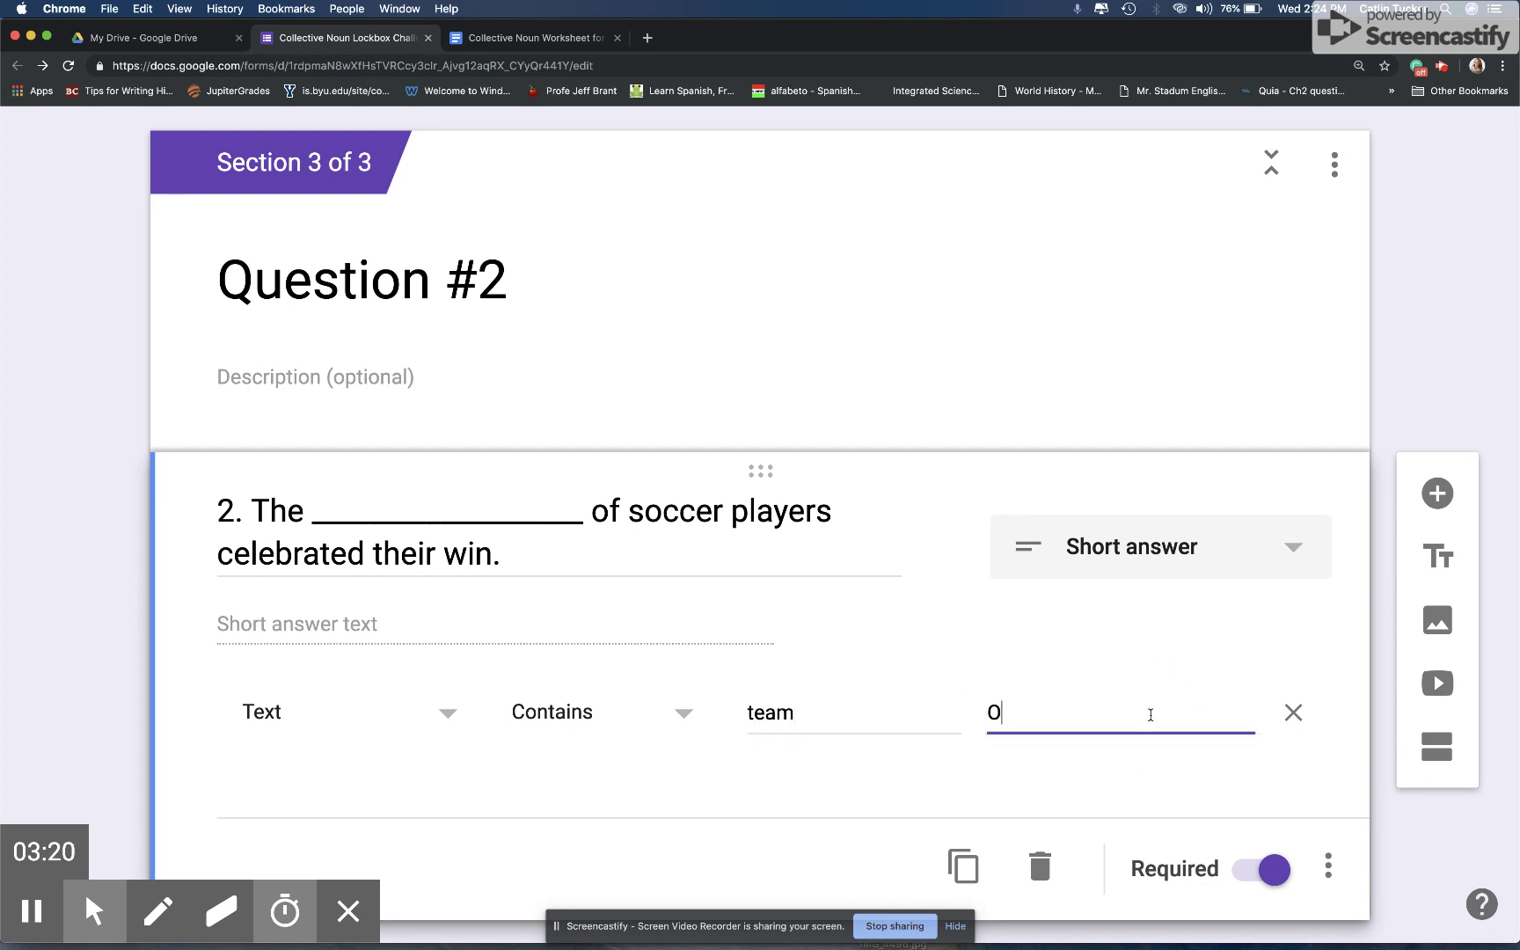
{"action": "key", "text": "BackSpace"}
{"action": "key", "text": "BackSpace"}
{"action": "type", "text": "oa"}
{"action": "key", "text": "BackSpace"}
{"action": "type", "text": "ps! Try again!"}
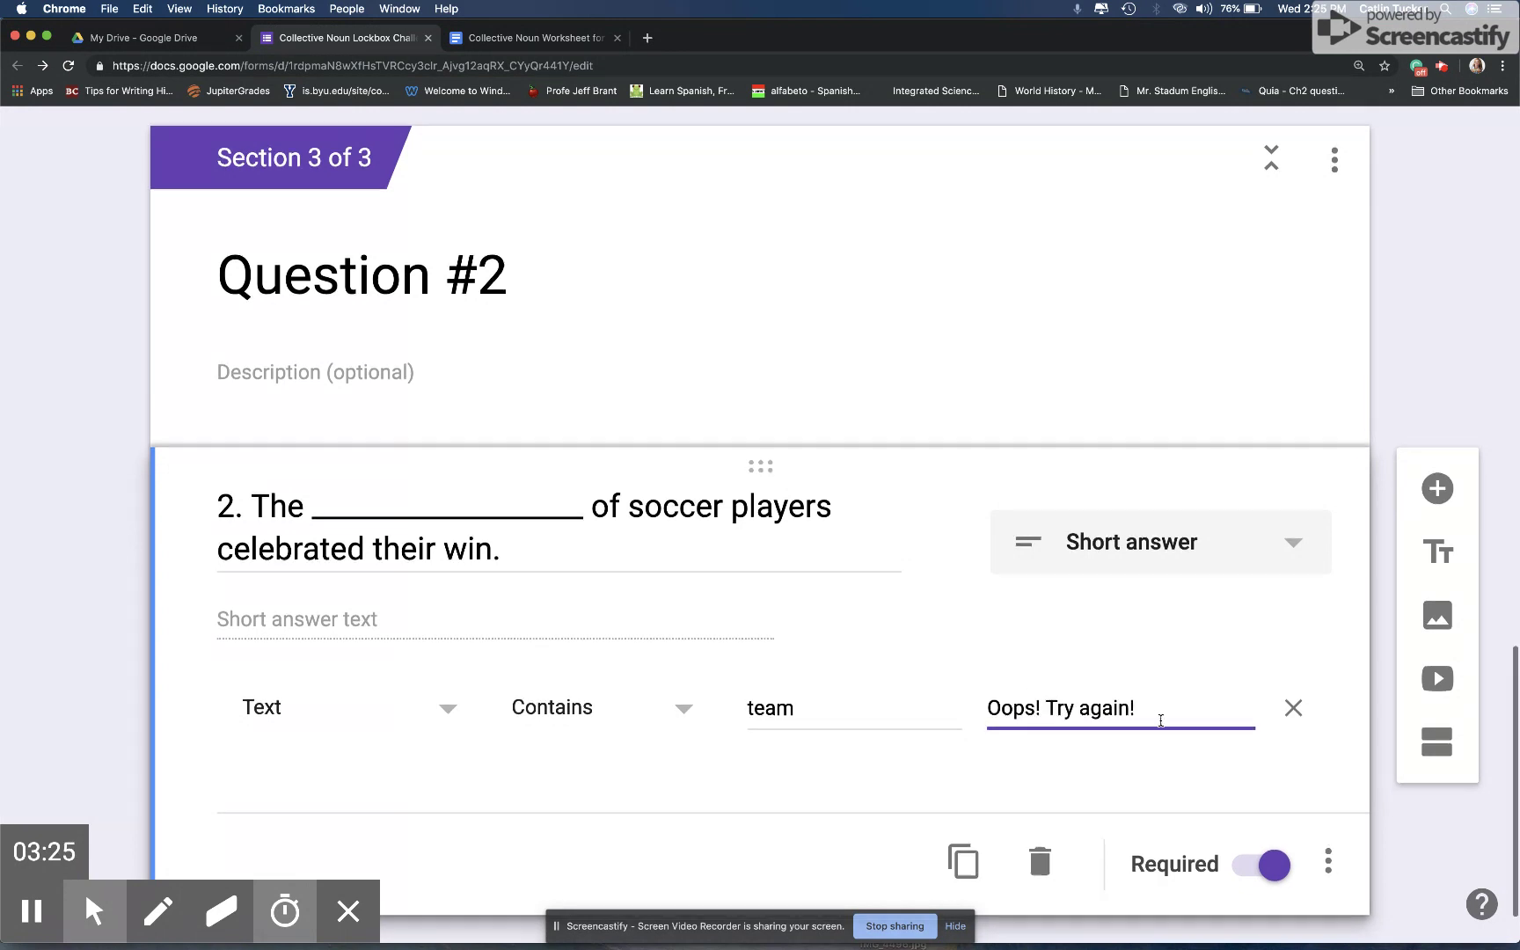
{"action": "scroll", "coordinate": [1157, 722], "scroll_direction": "down", "scroll_amount": 2}
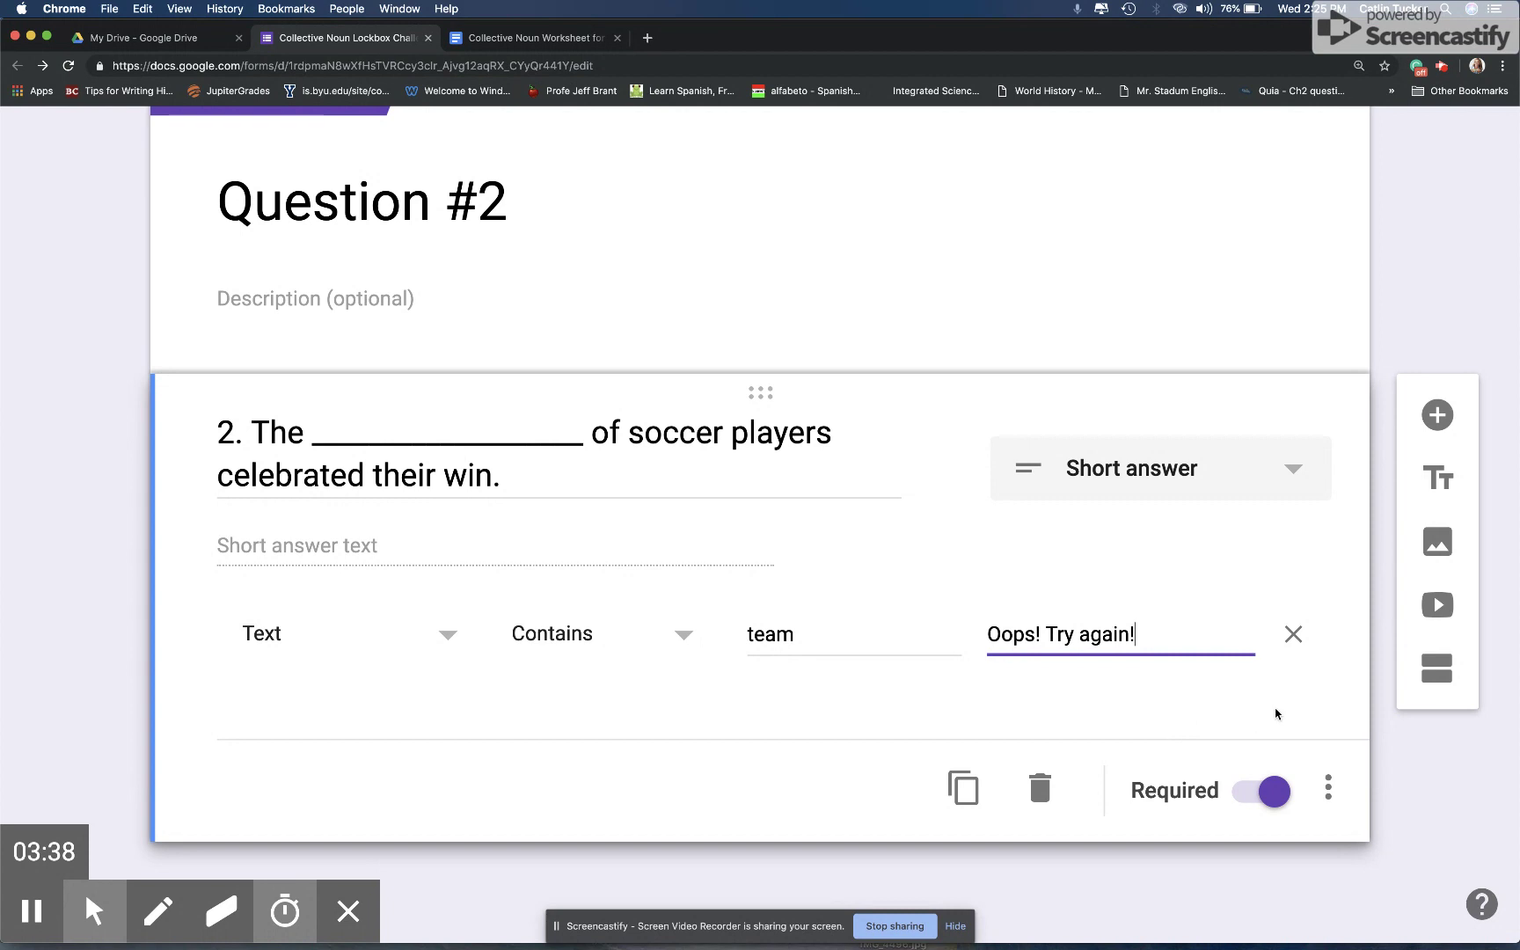
- Add a fourth section titled 'Question #3' after copying the coyotes sentence from the worksheet
{"action": "left_click", "coordinate": [1441, 664]}
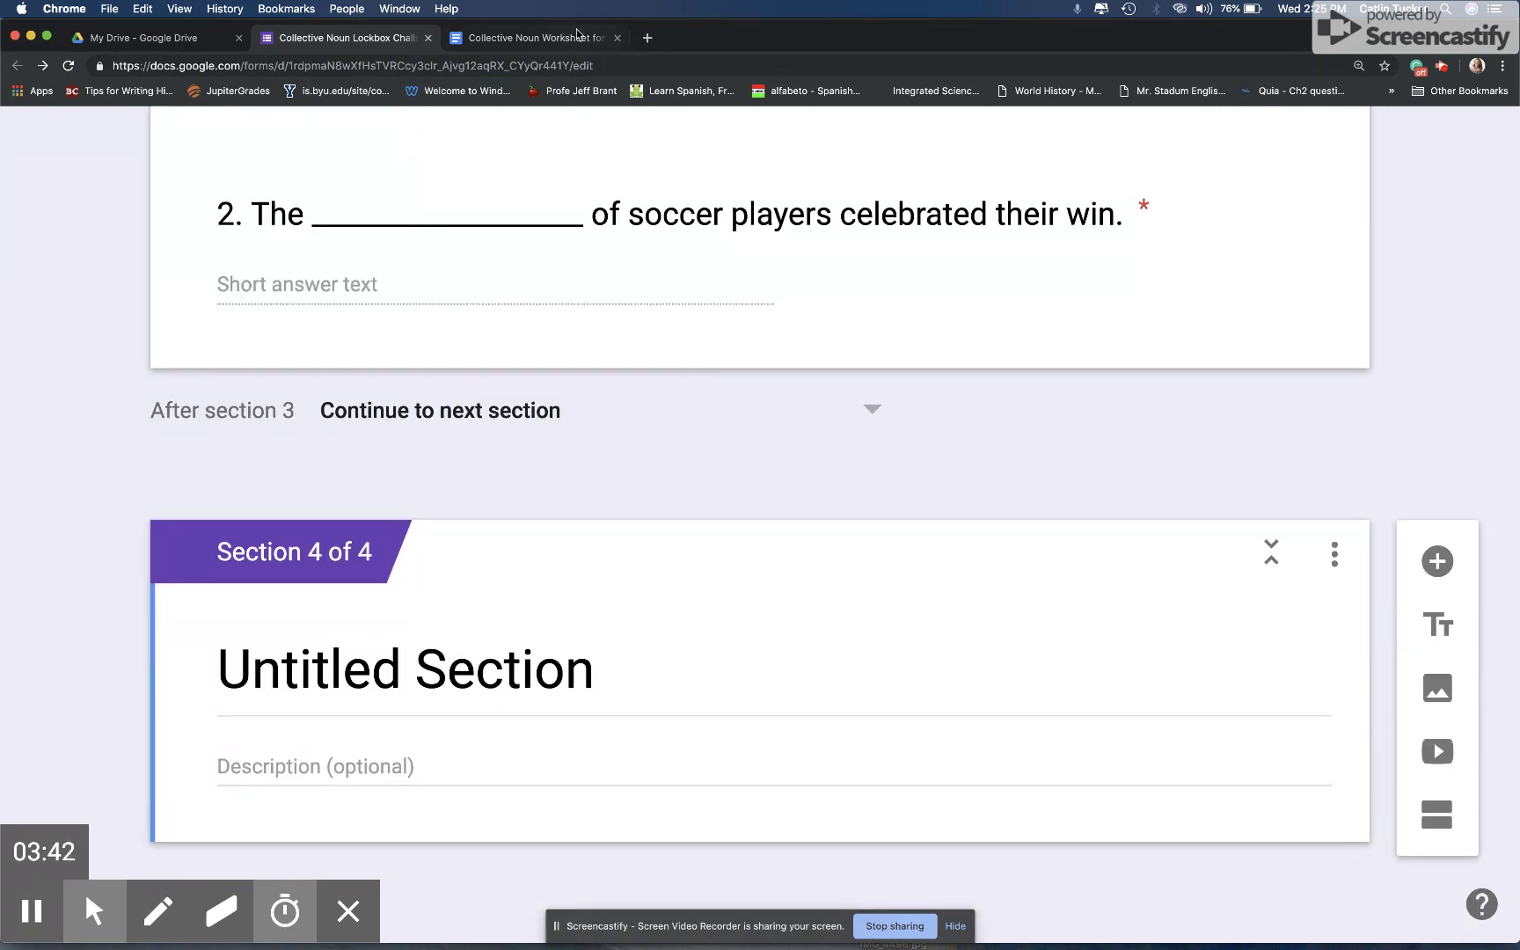
{"action": "left_click", "coordinate": [532, 38]}
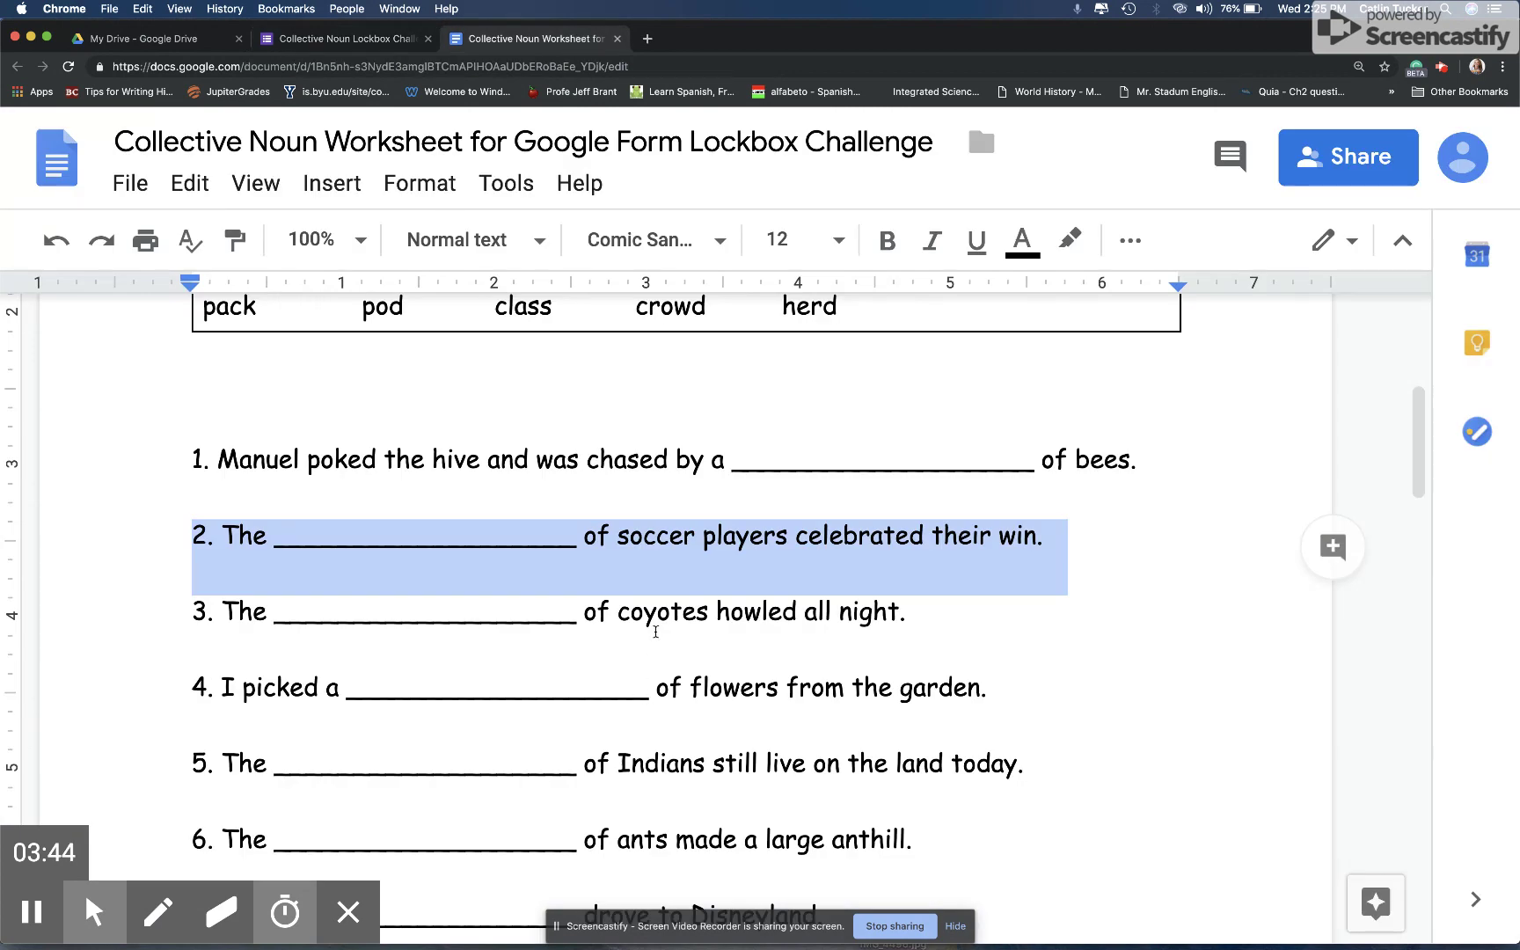
{"action": "triple_click", "coordinate": [654, 614]}
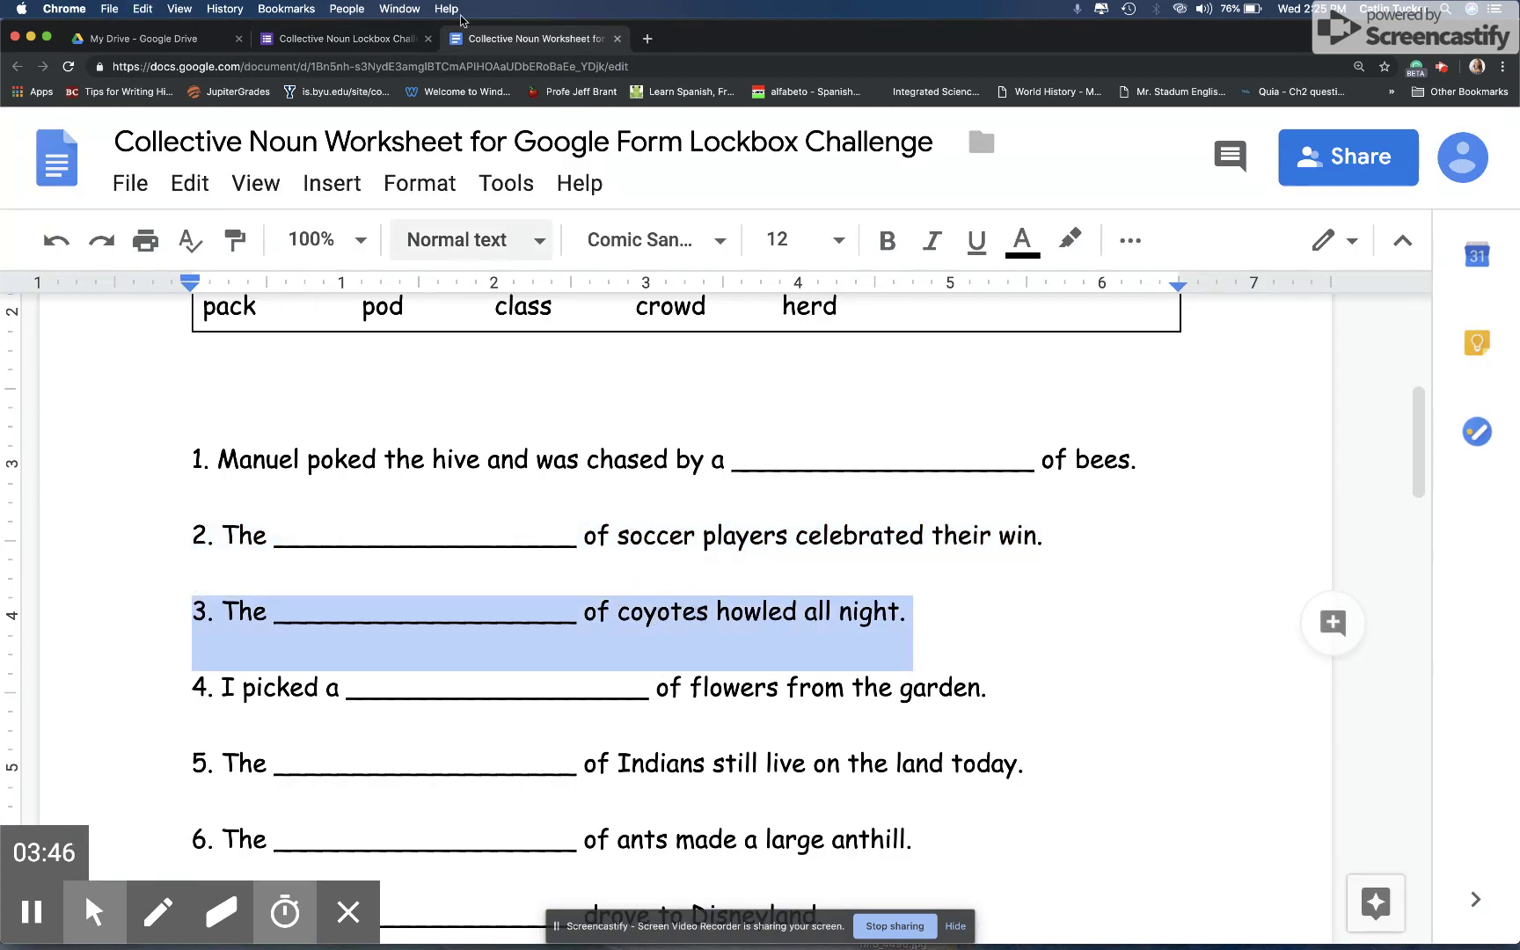
{"action": "left_click", "coordinate": [352, 39]}
{"action": "triple_click", "coordinate": [384, 669]}
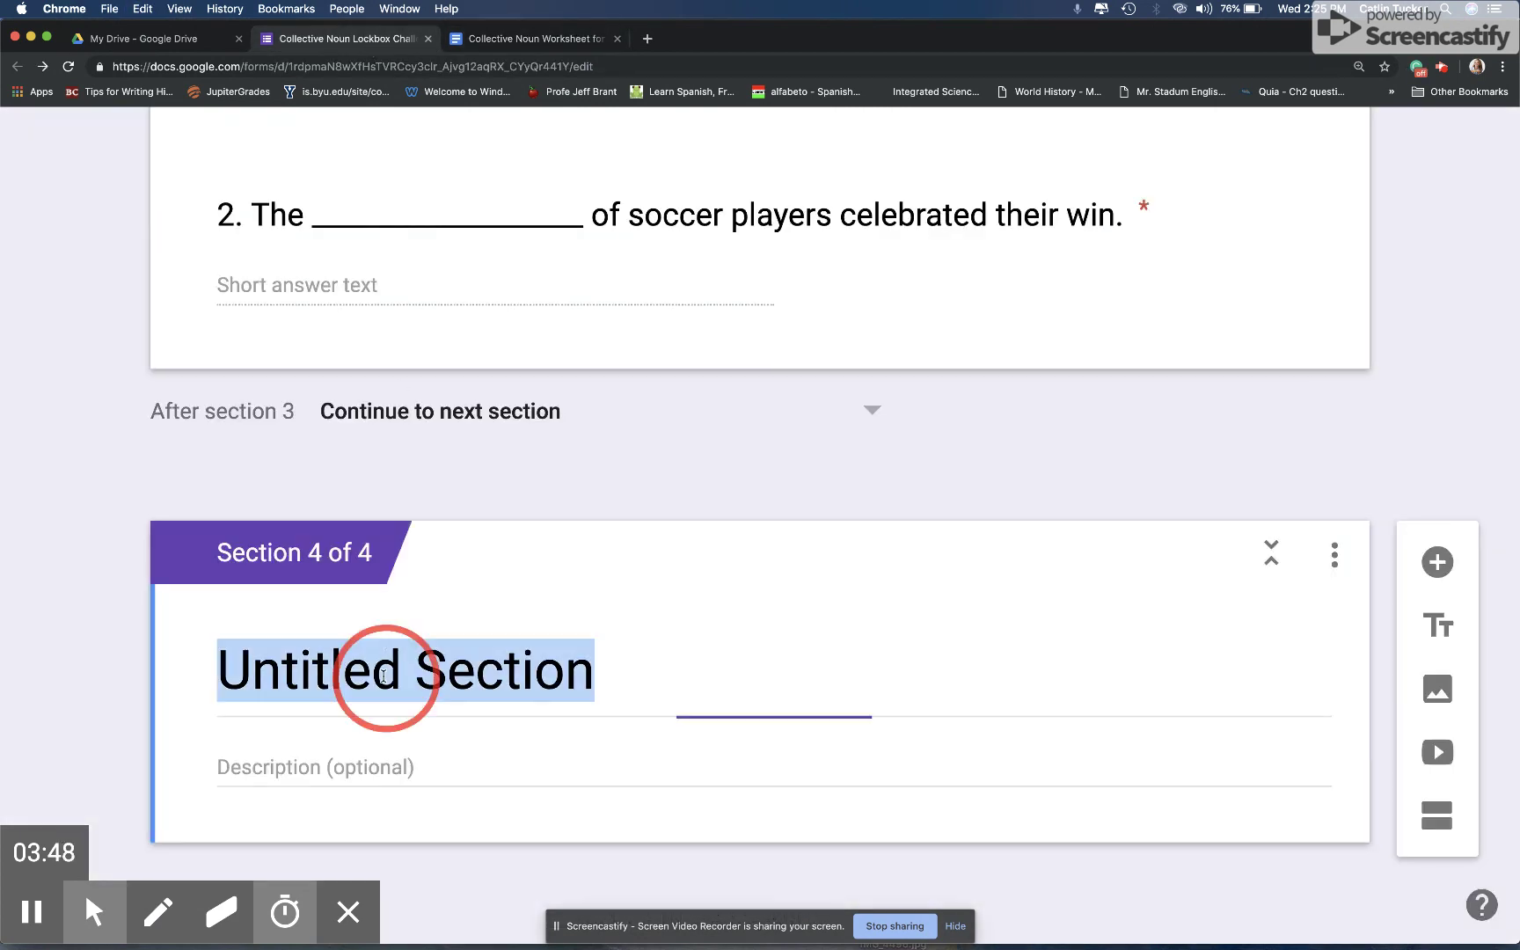
{"action": "type", "text": "Question #3"}
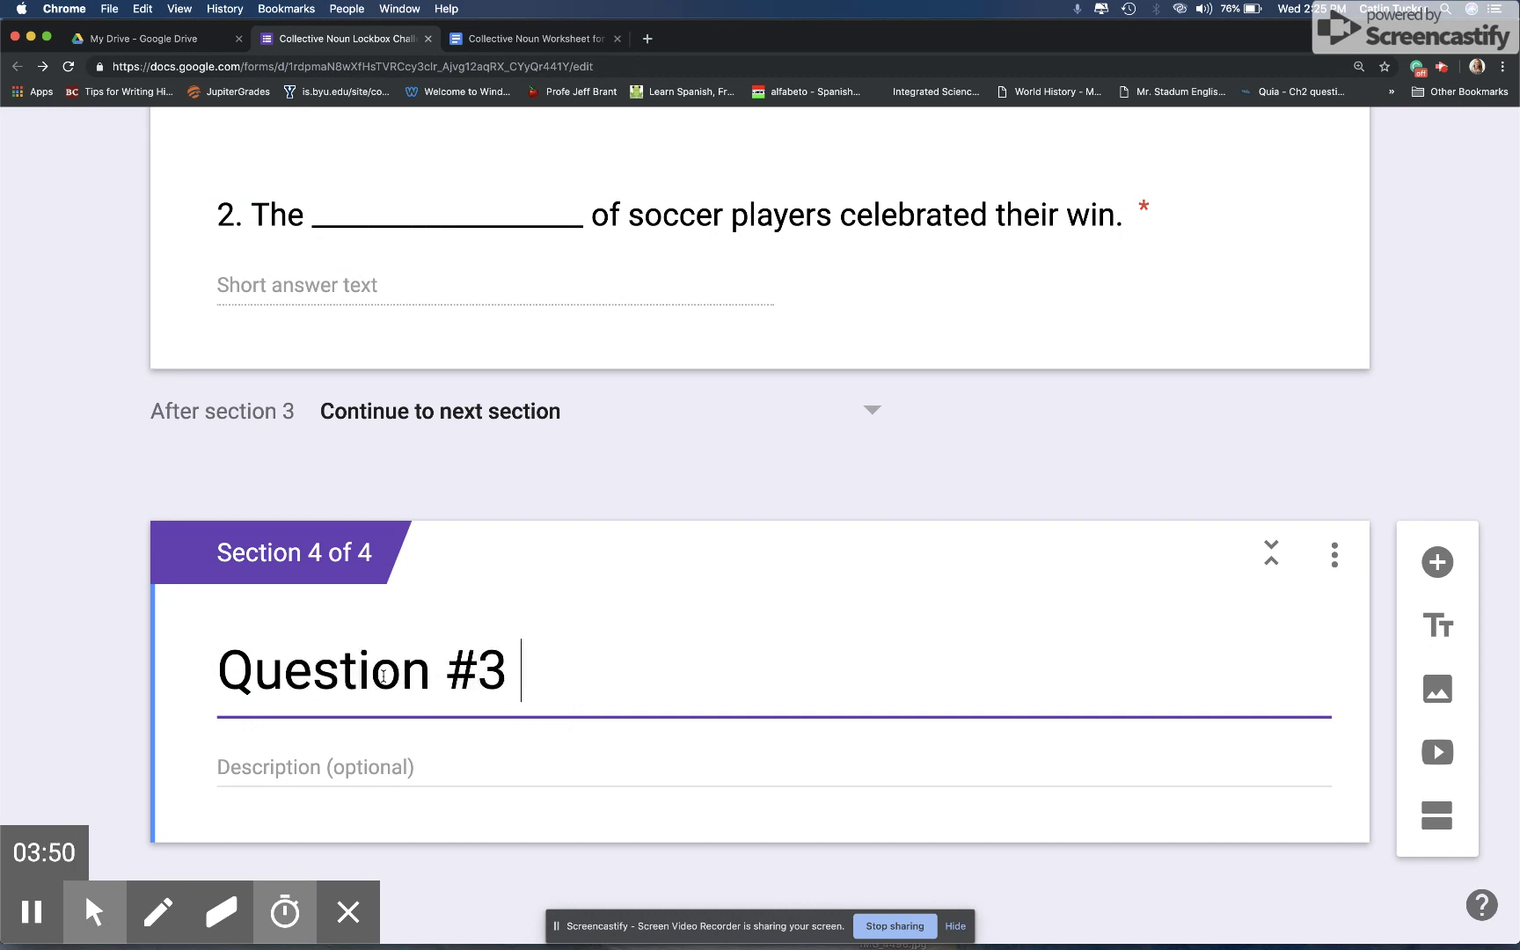
- Add a short-answer question to section 4 with the pasted coyotes sentence
{"action": "left_click", "coordinate": [1428, 570]}
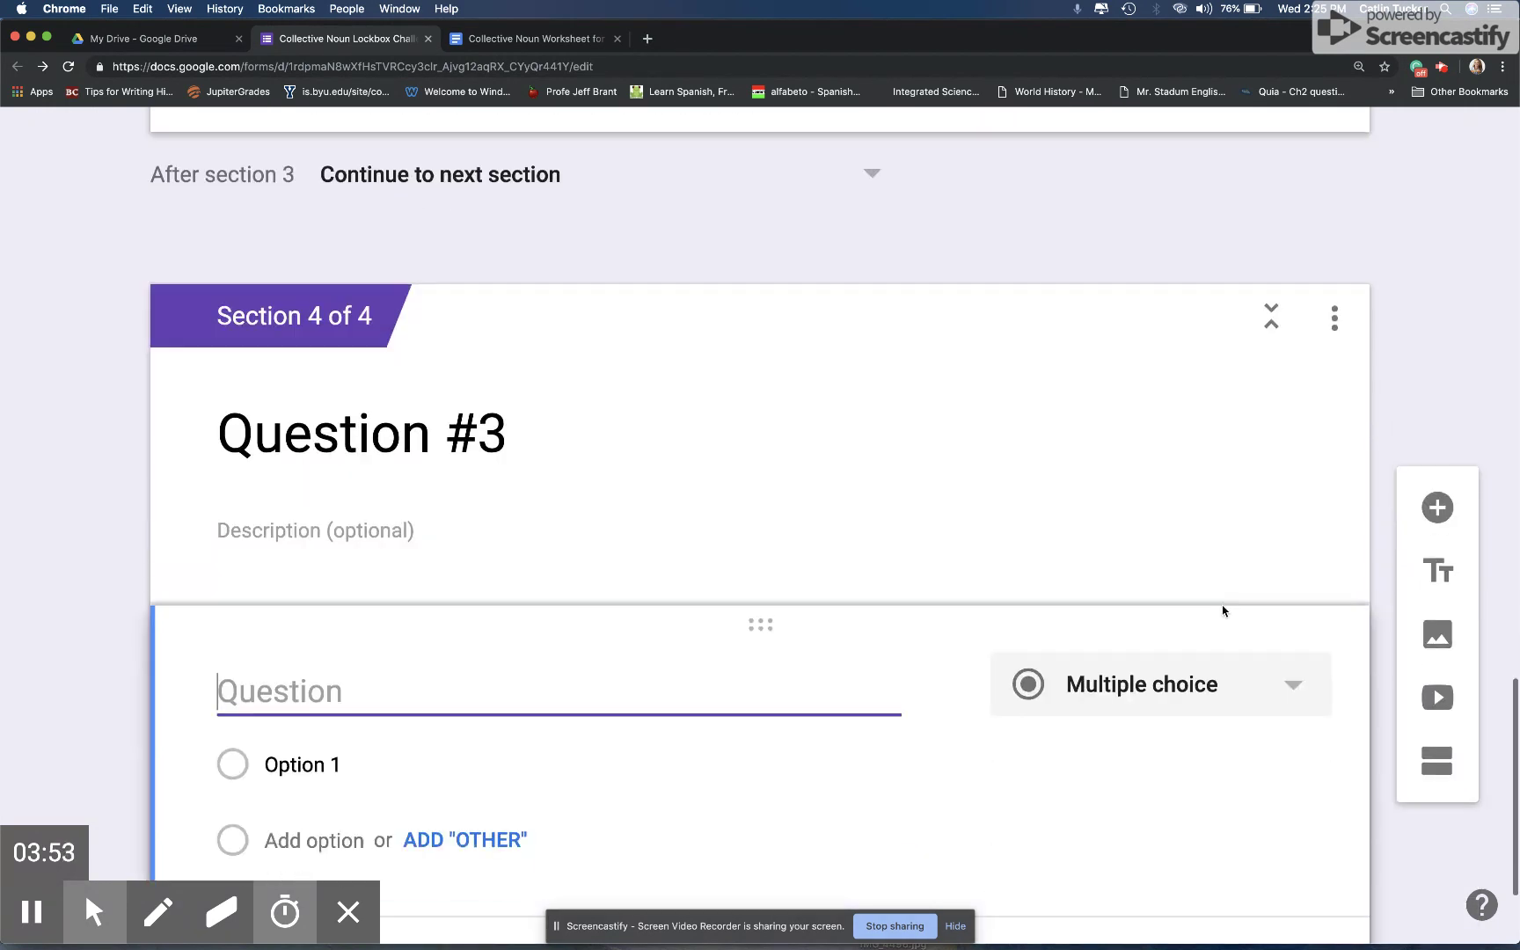
{"action": "left_click", "coordinate": [1221, 676]}
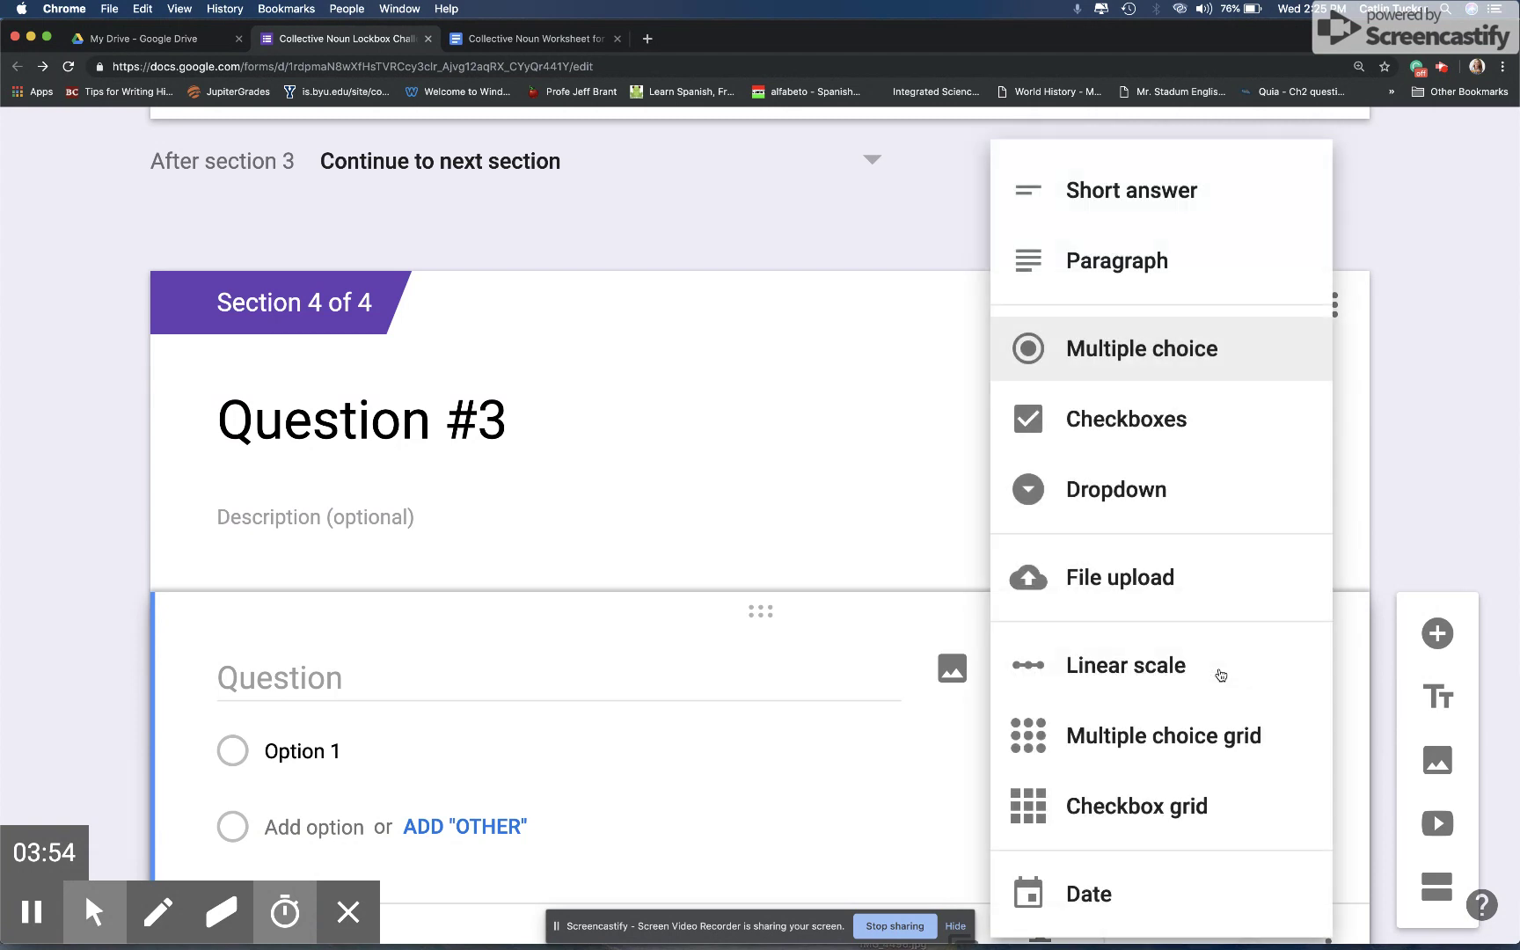
{"action": "left_click", "coordinate": [1168, 204]}
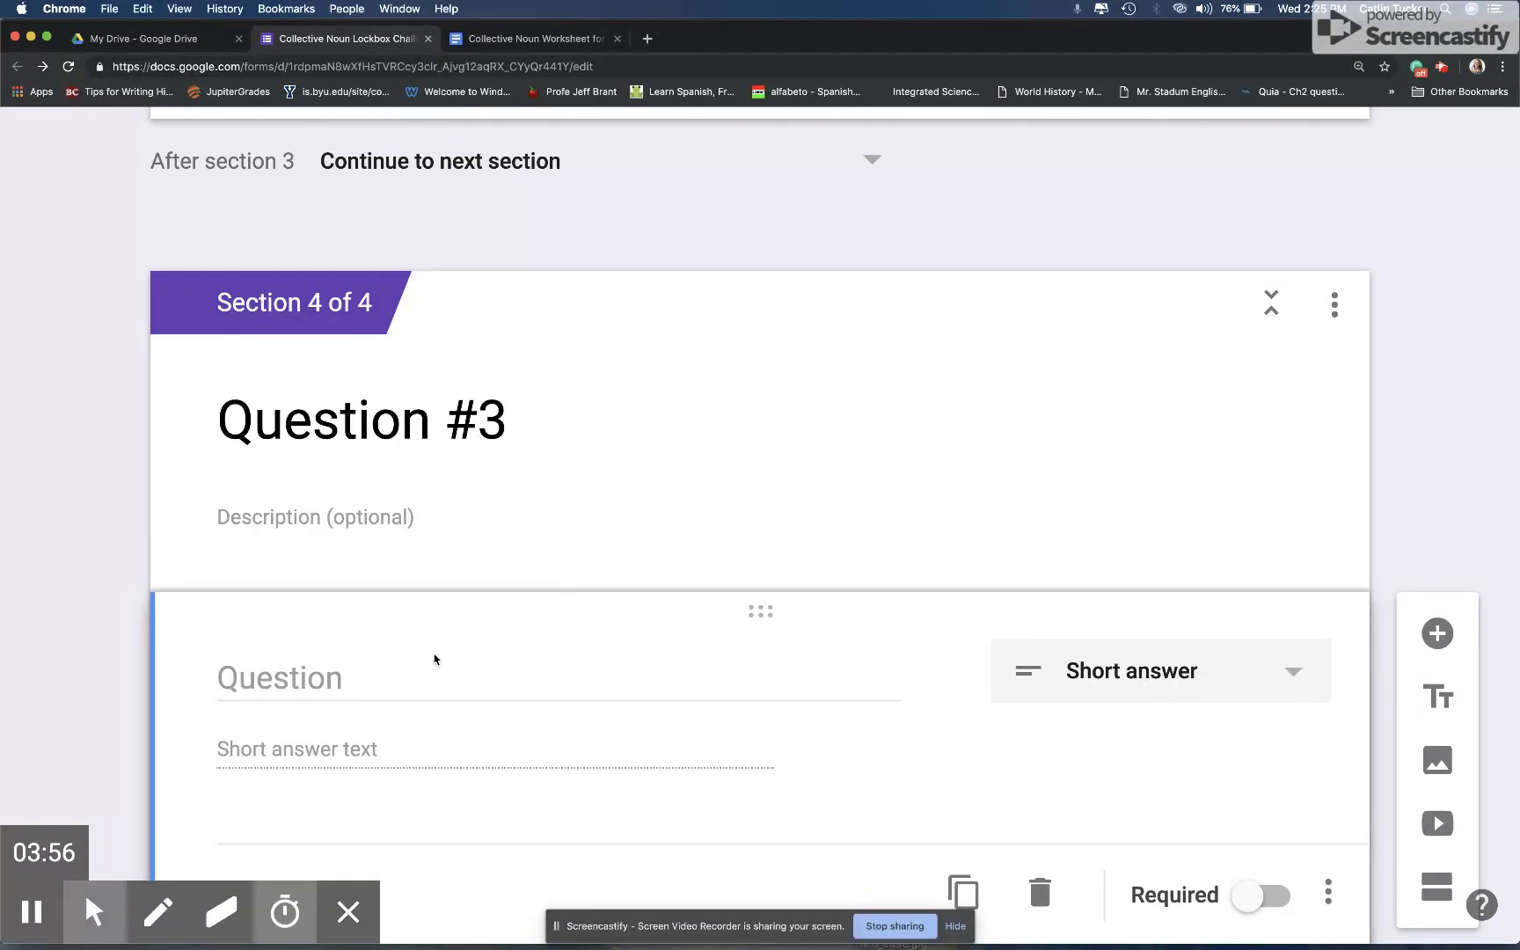
{"action": "left_click", "coordinate": [358, 681]}
{"action": "type", "text": "3. The _______________ of coyotes howled all night."}
{"action": "scroll", "coordinate": [359, 686], "scroll_direction": "down", "scroll_amount": 3}
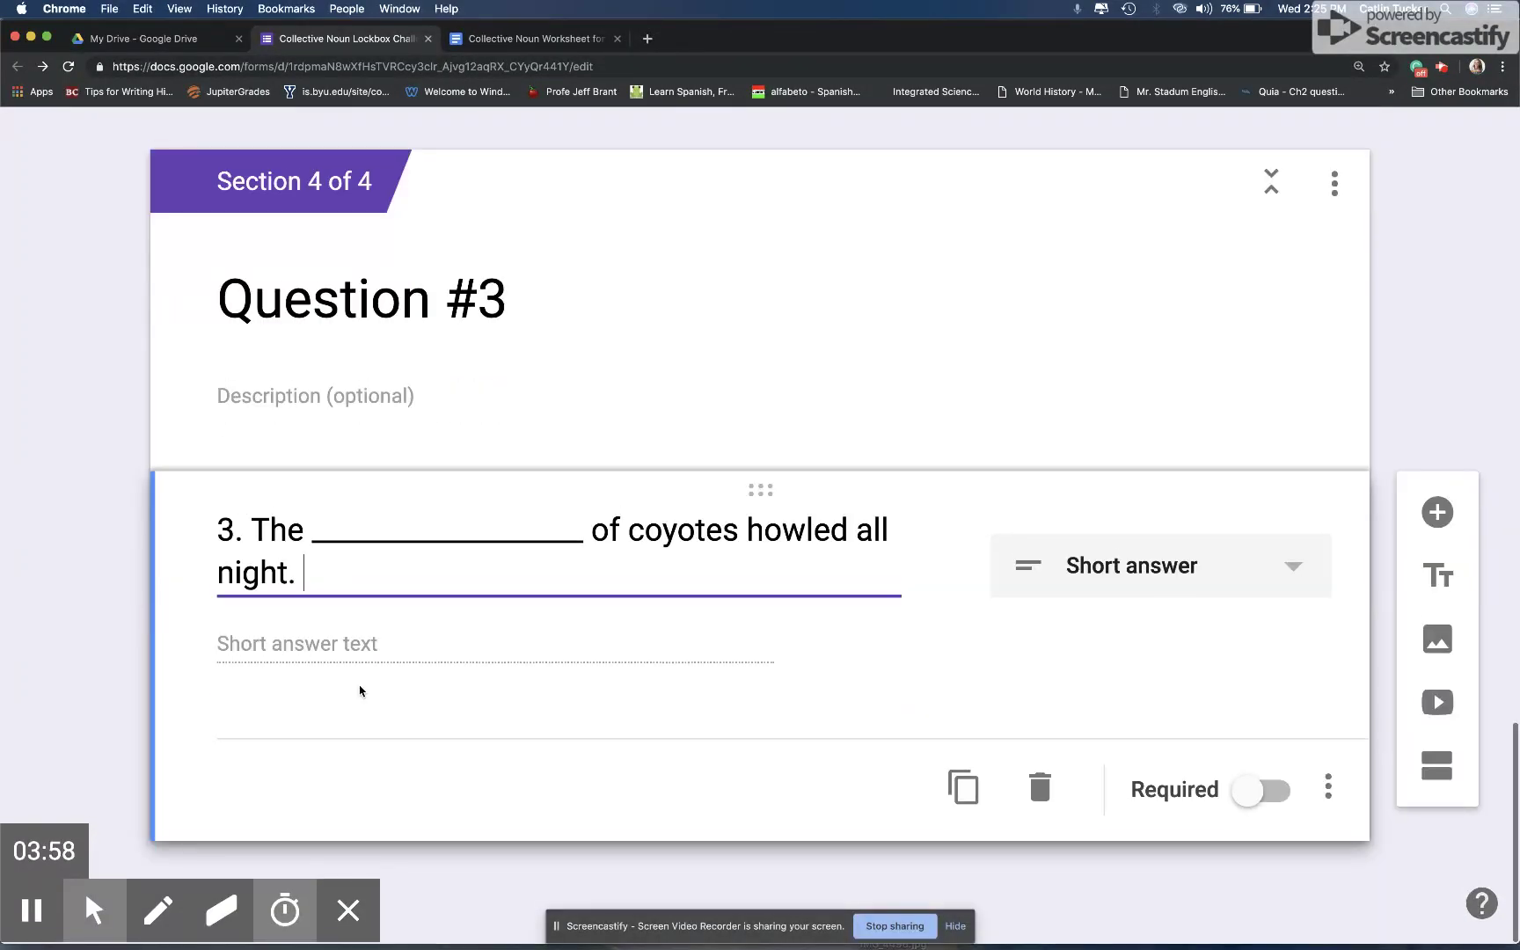
- Make the coyotes question required with Text response validation
{"action": "left_click", "coordinate": [1259, 794]}
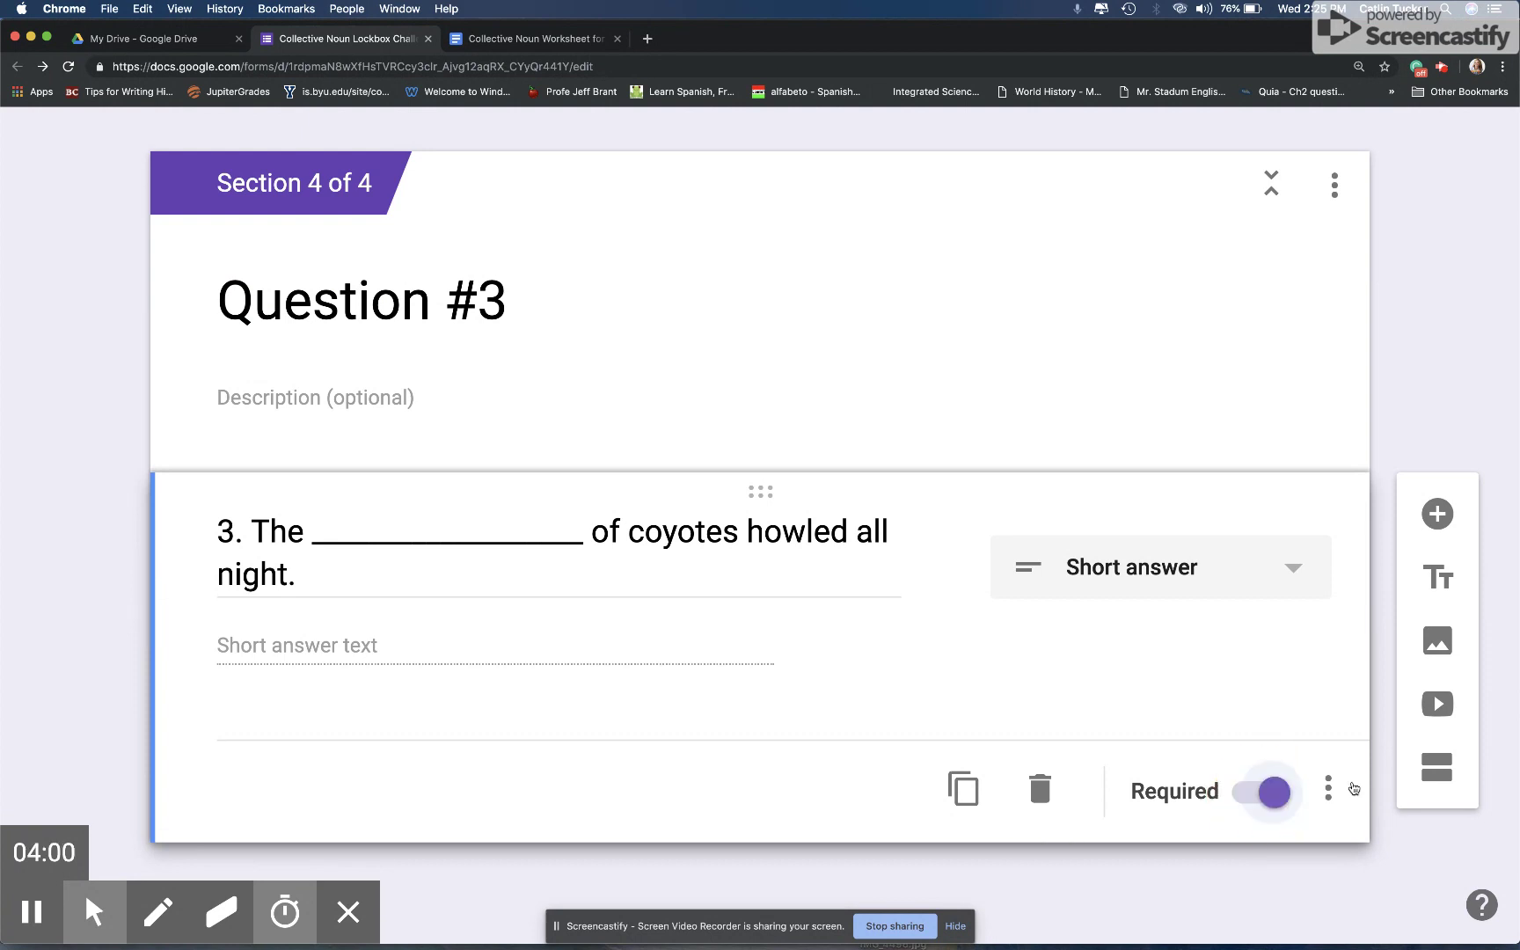
{"action": "left_click", "coordinate": [1330, 790]}
{"action": "left_click", "coordinate": [1344, 873]}
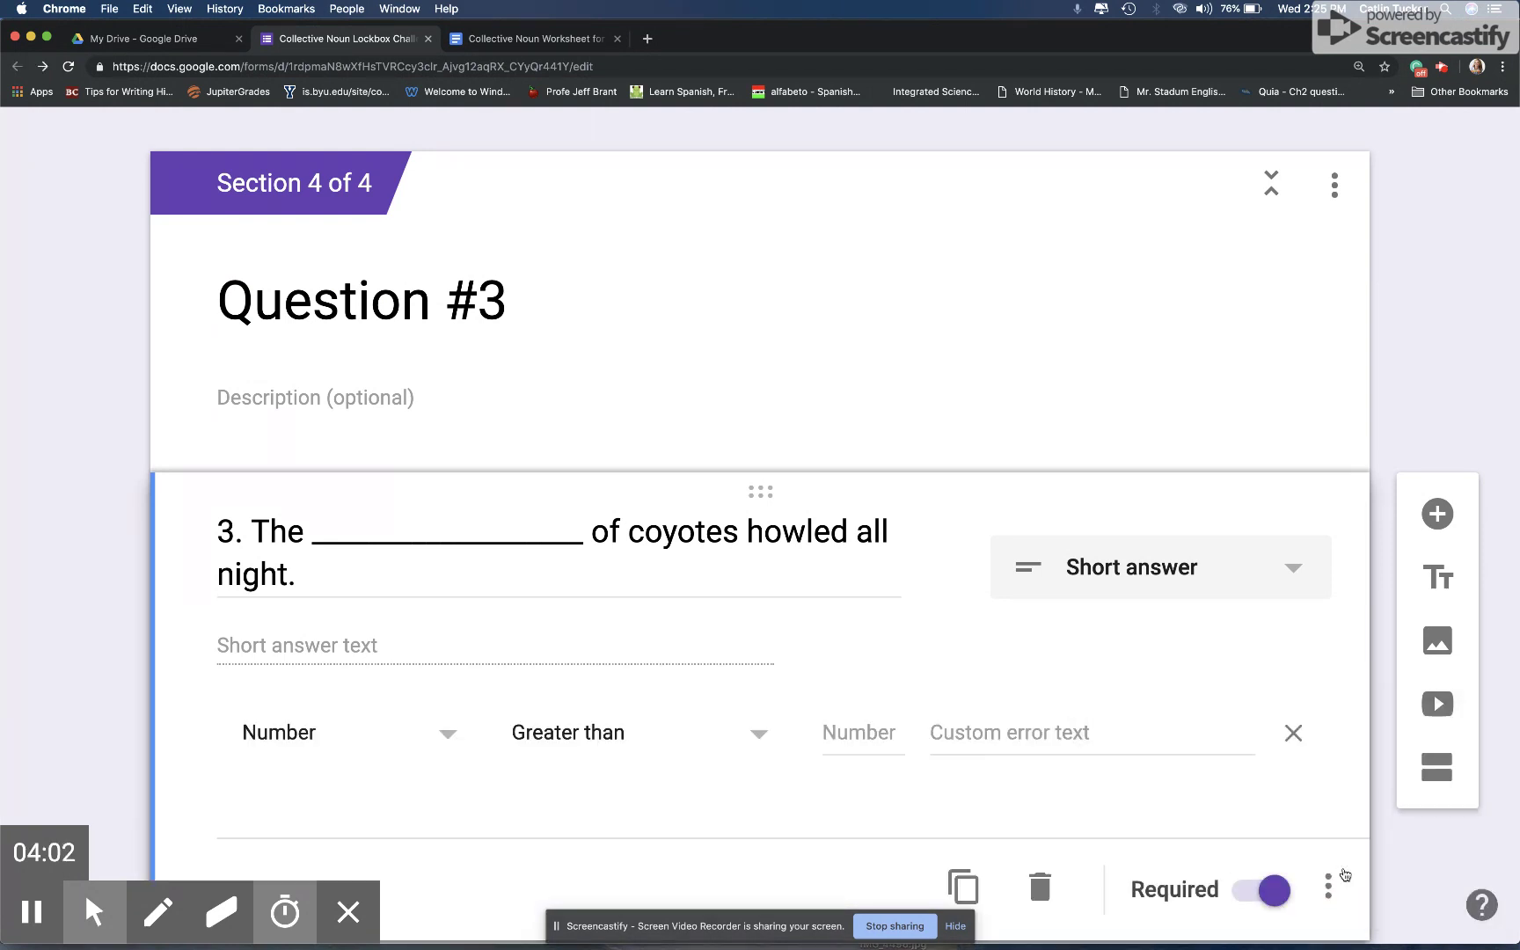
{"action": "left_click", "coordinate": [444, 737]}
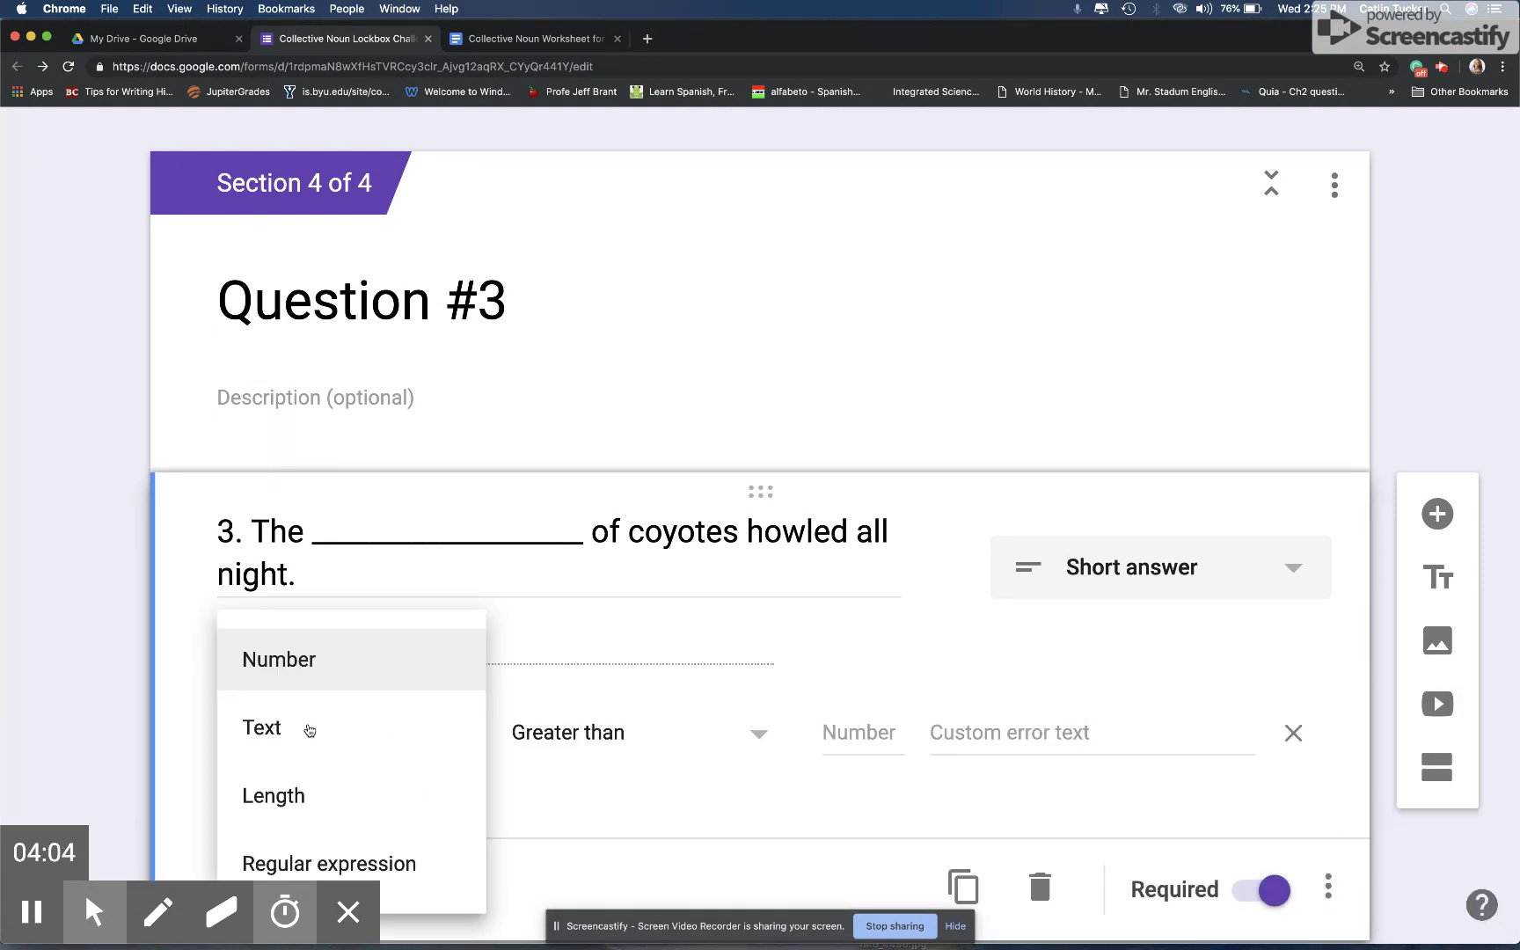
{"action": "left_click", "coordinate": [292, 726]}
- Require the answer to contain 'pack', with error message 'Oops! Try again!'
{"action": "left_click", "coordinate": [875, 731]}
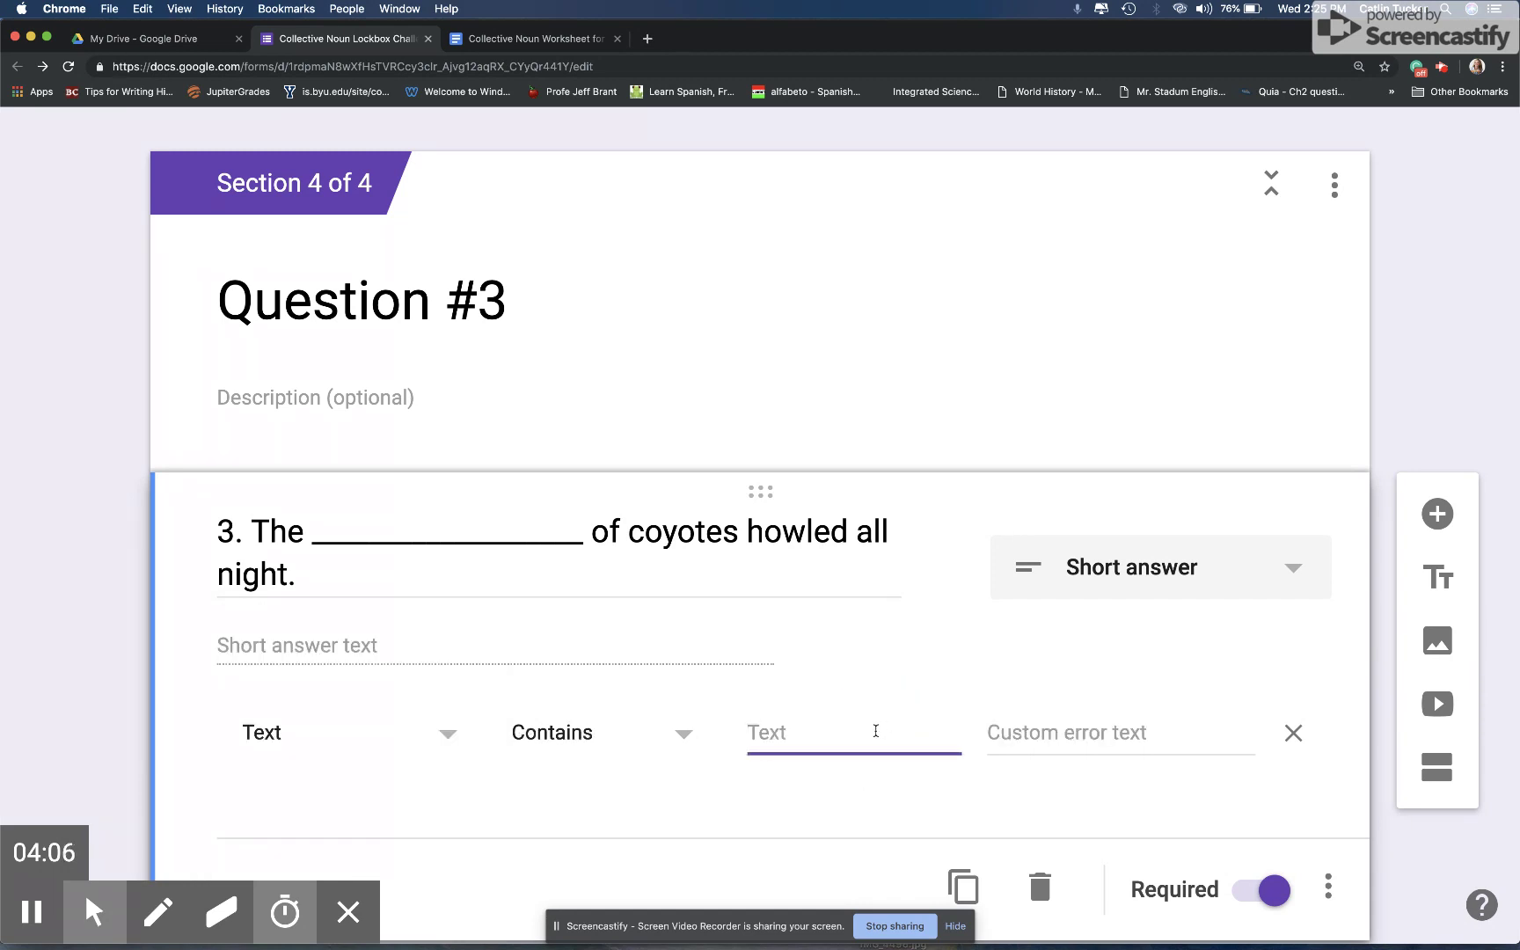
{"action": "type", "text": "pack"}
{"action": "left_click", "coordinate": [1130, 744]}
{"action": "type", "text": "Oops"}
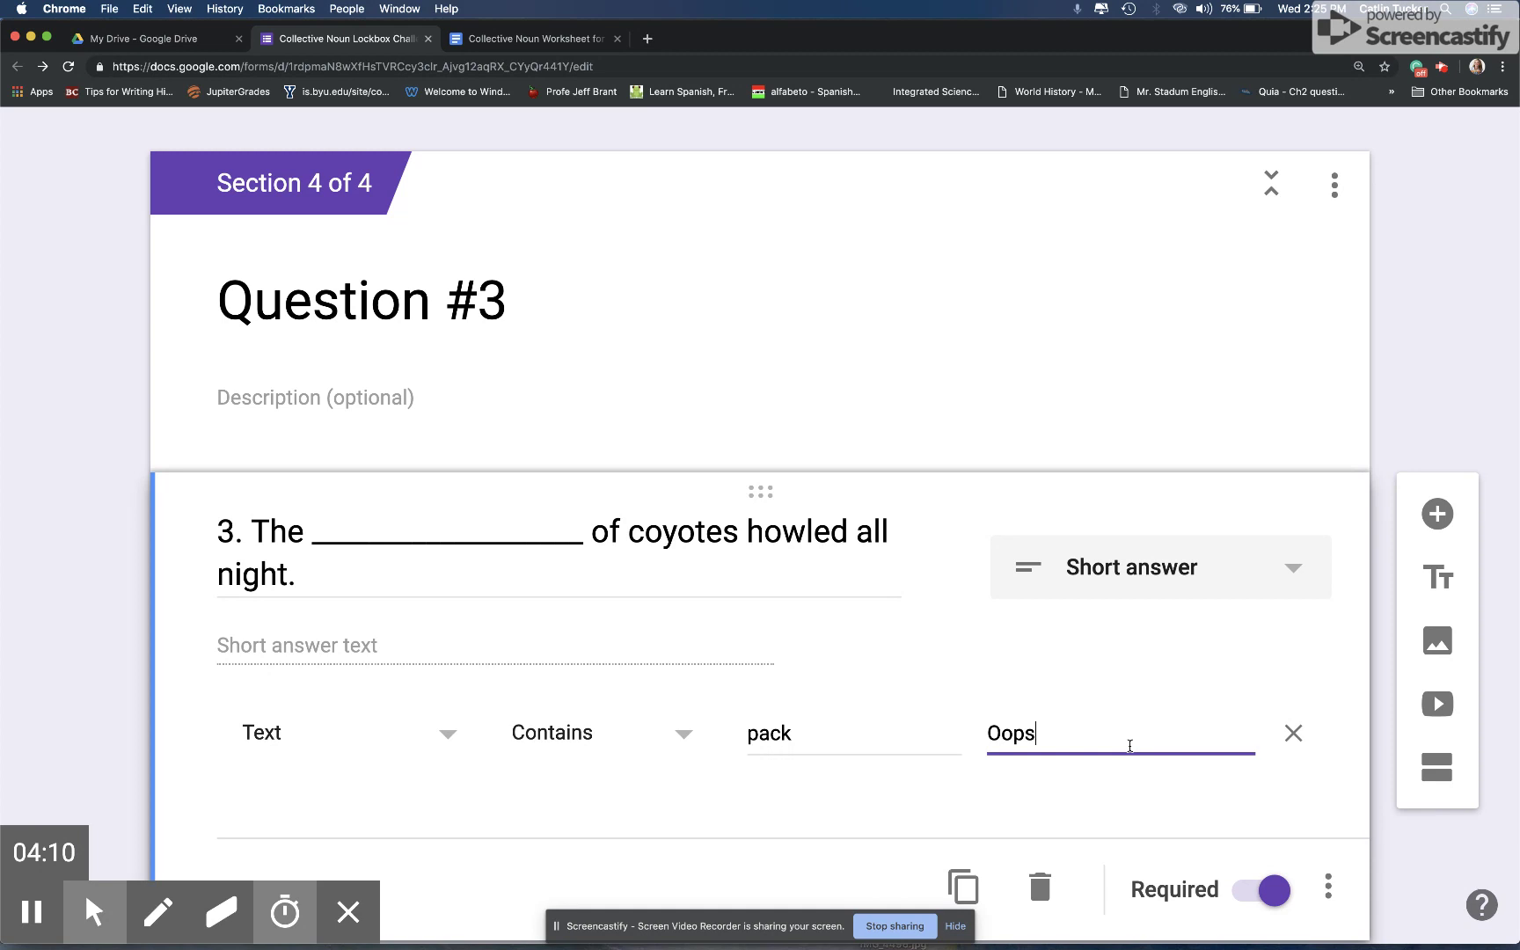
{"action": "type", "text": "! Try again!"}
{"action": "scroll", "coordinate": [1129, 746], "scroll_direction": "down", "scroll_amount": 2}
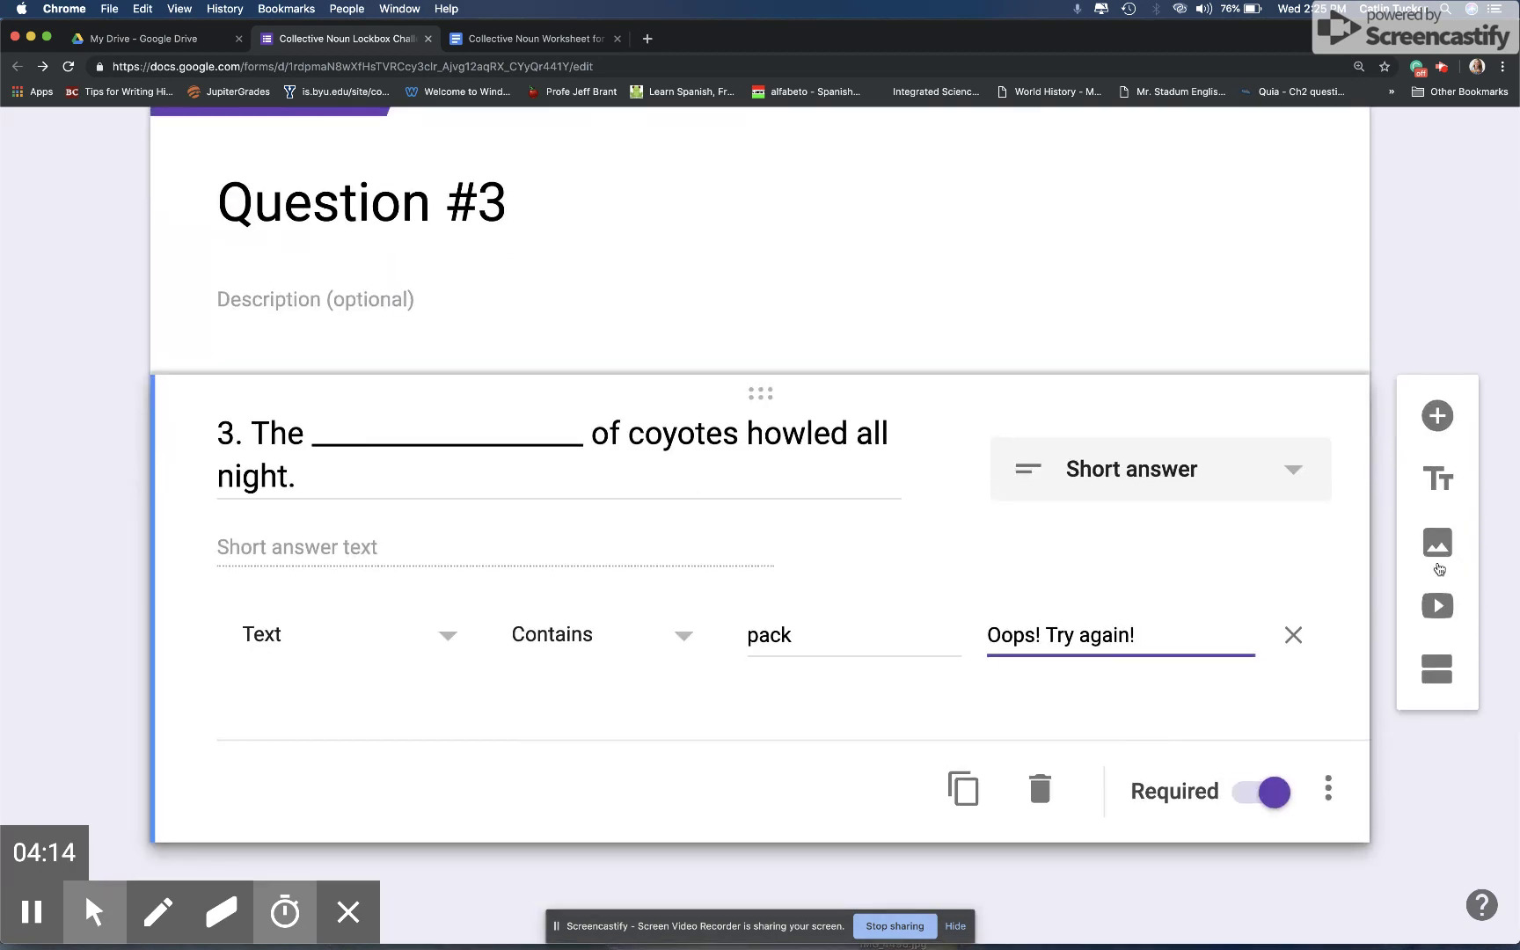
{"action": "left_click", "coordinate": [1259, 669]}
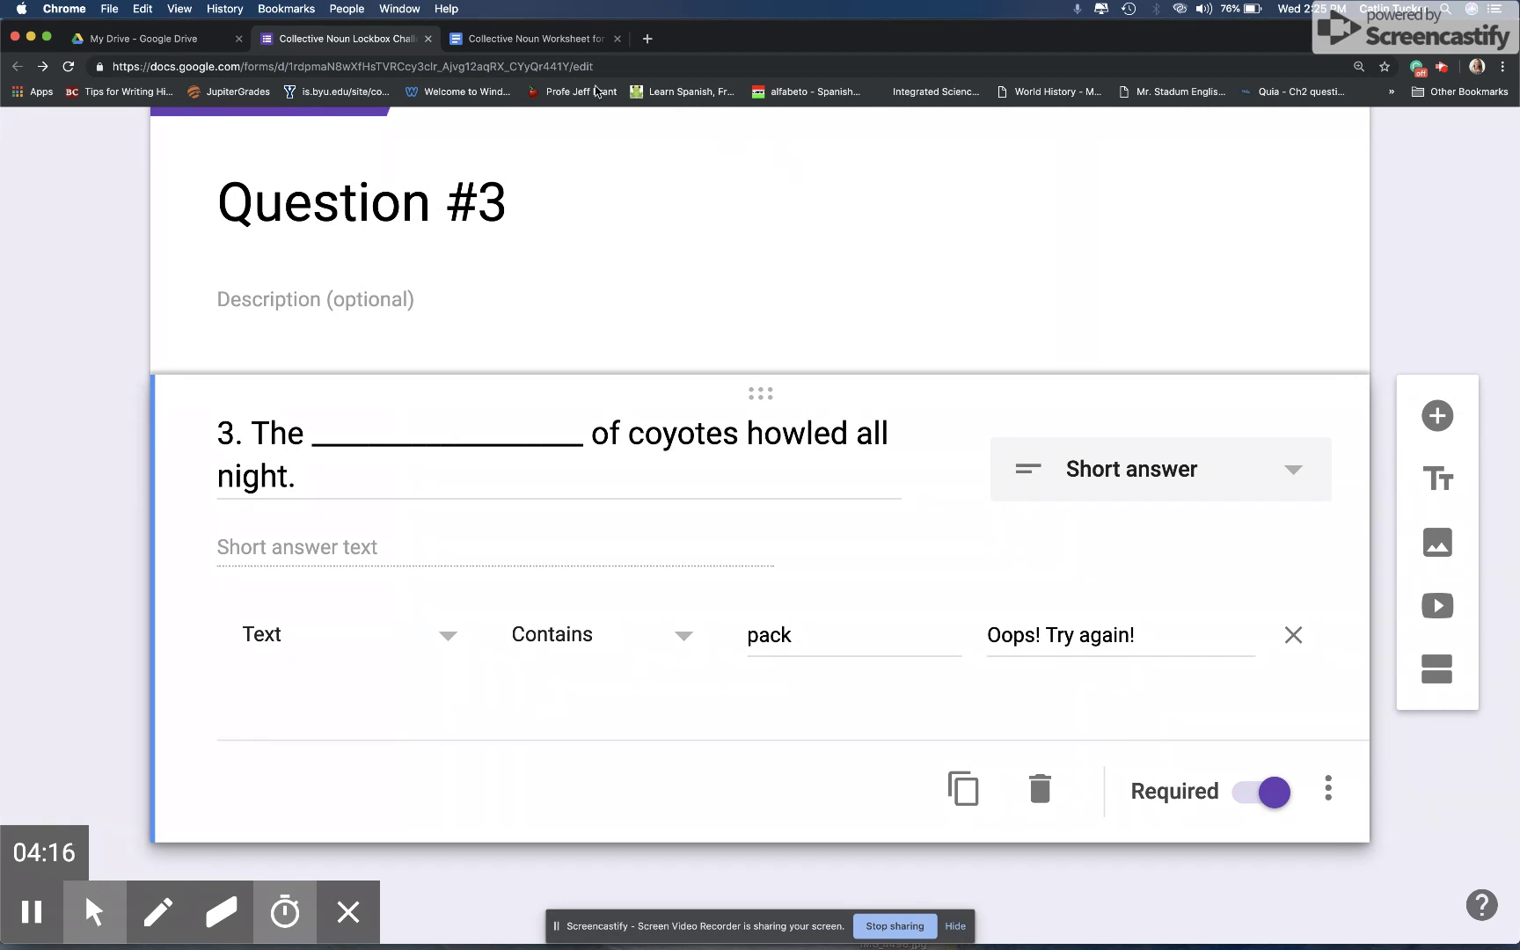
- Preview the lockbox form, enter a student name, and continue to Question #1
{"action": "left_click", "coordinate": [519, 39]}
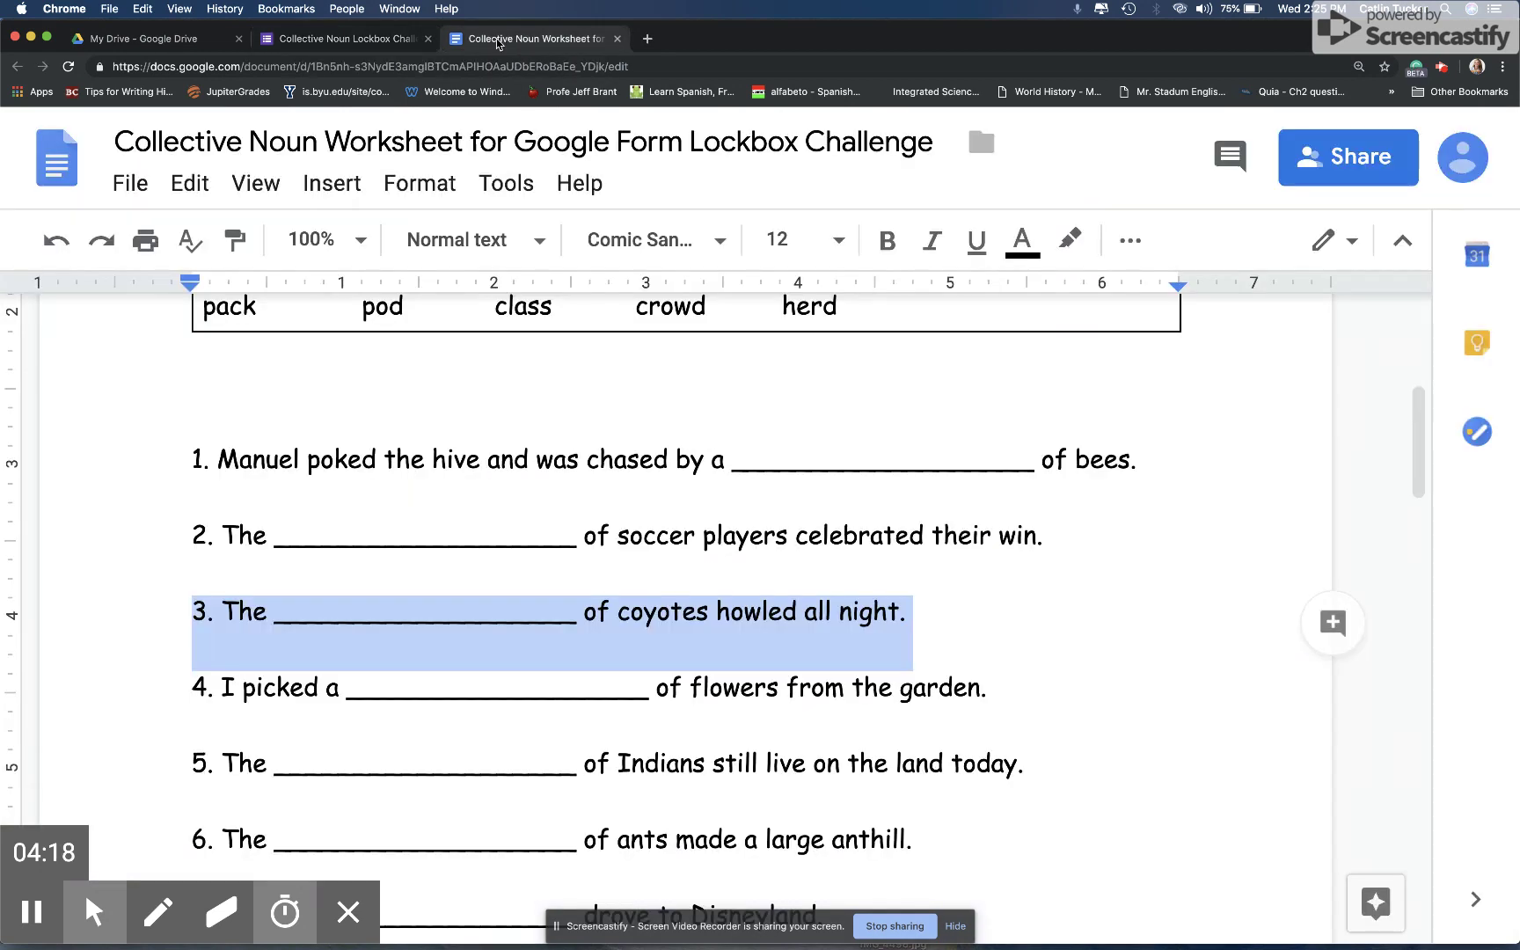
{"action": "left_click", "coordinate": [378, 40]}
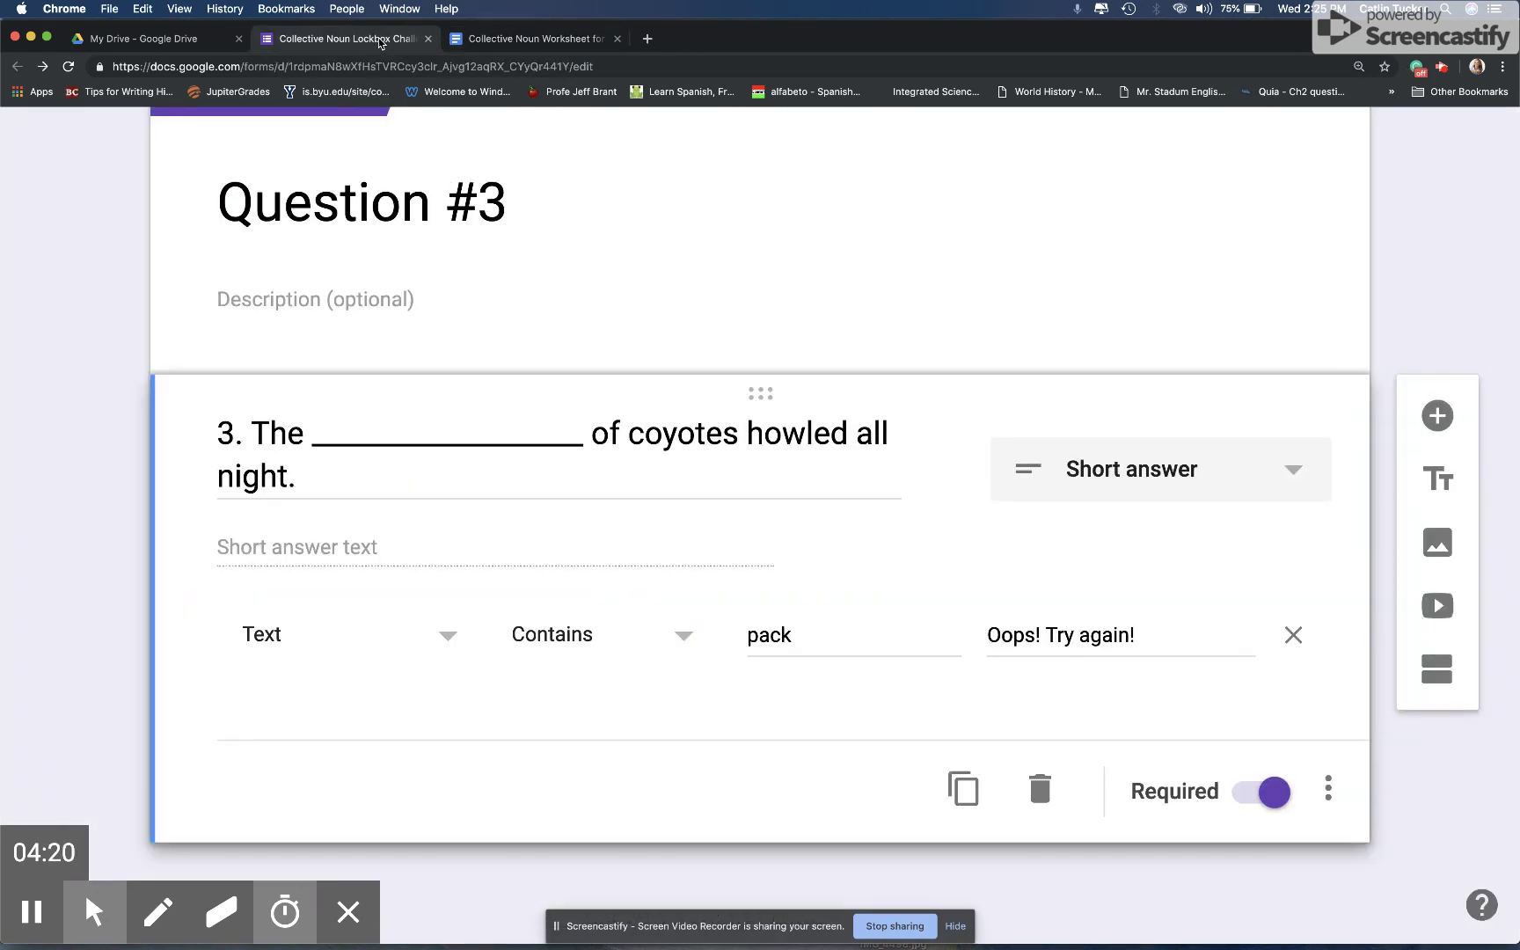
{"action": "scroll", "coordinate": [712, 400], "scroll_direction": "up", "scroll_amount": 20}
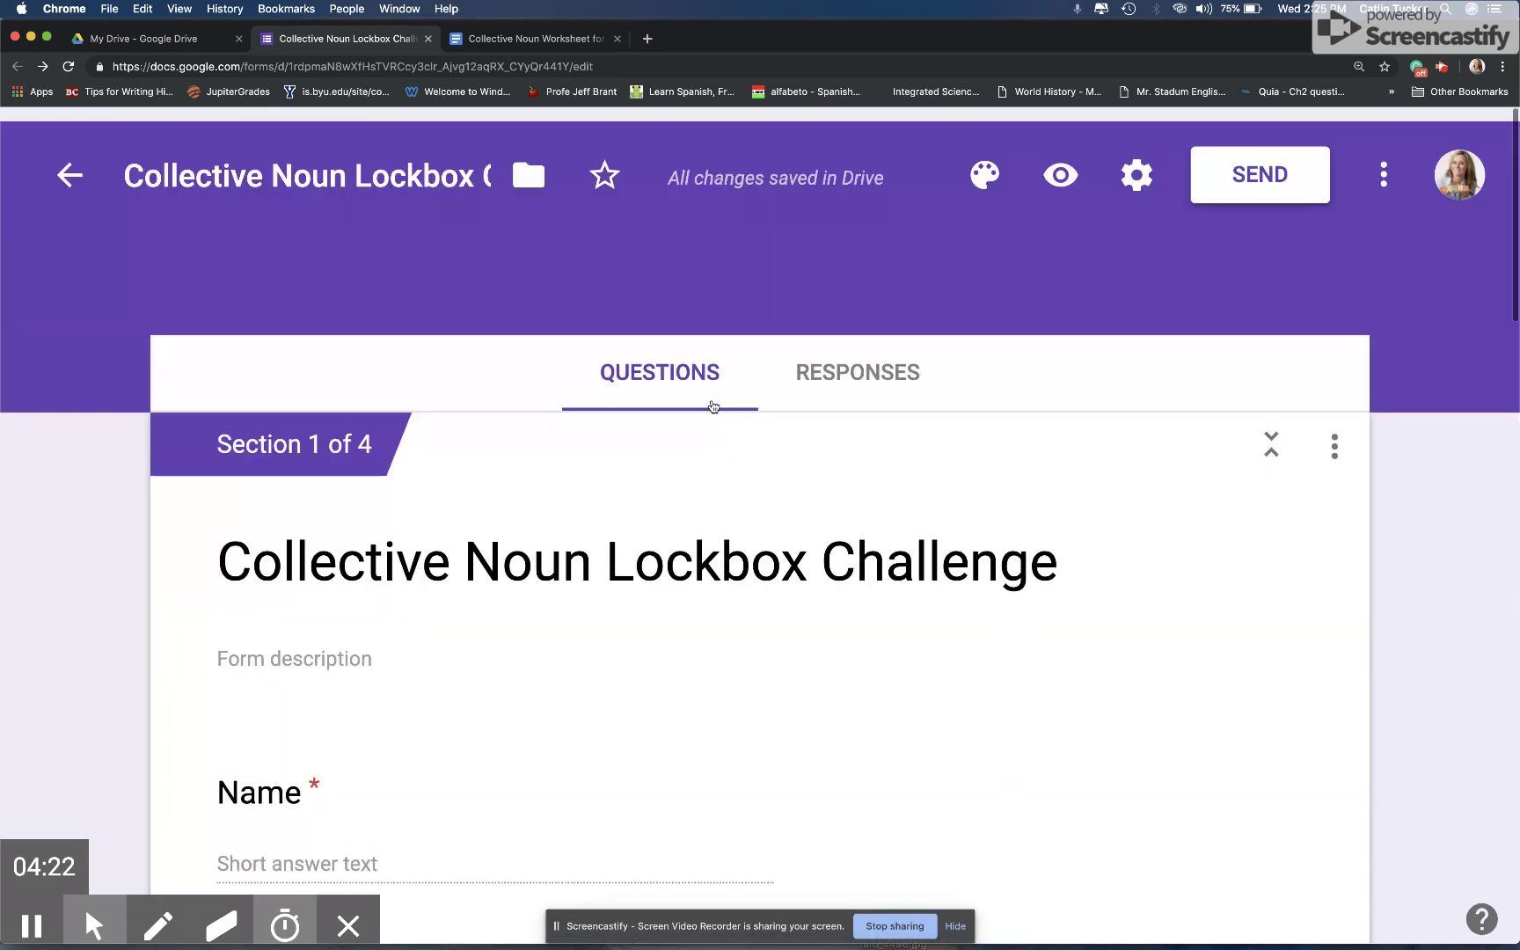
{"action": "left_click", "coordinate": [1061, 175]}
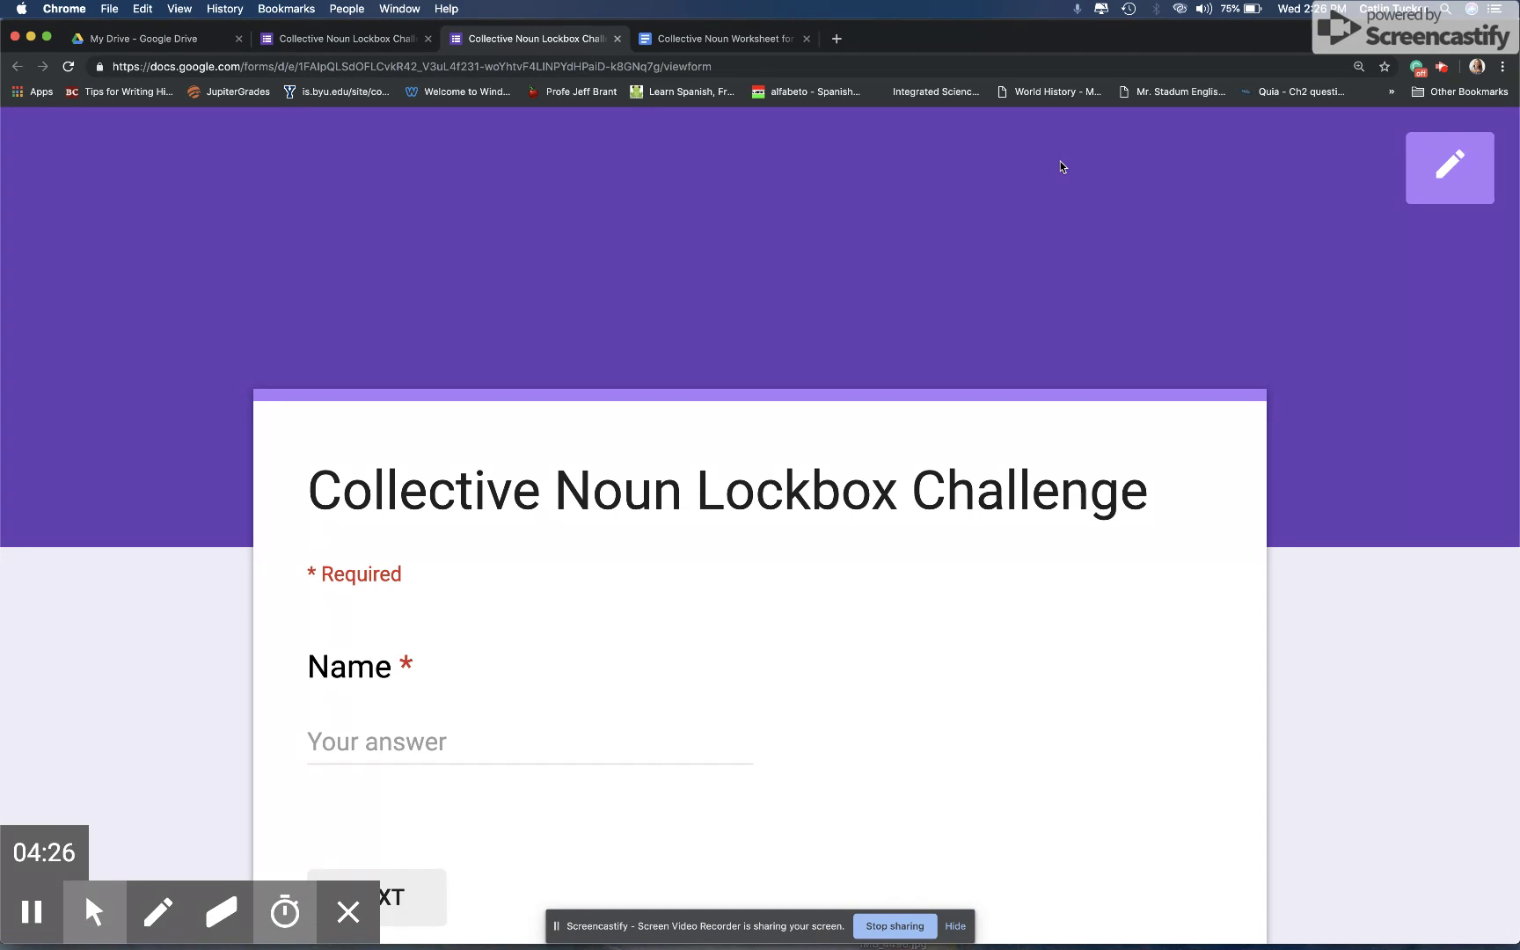
{"action": "scroll", "coordinate": [1060, 161], "scroll_direction": "down", "scroll_amount": 4}
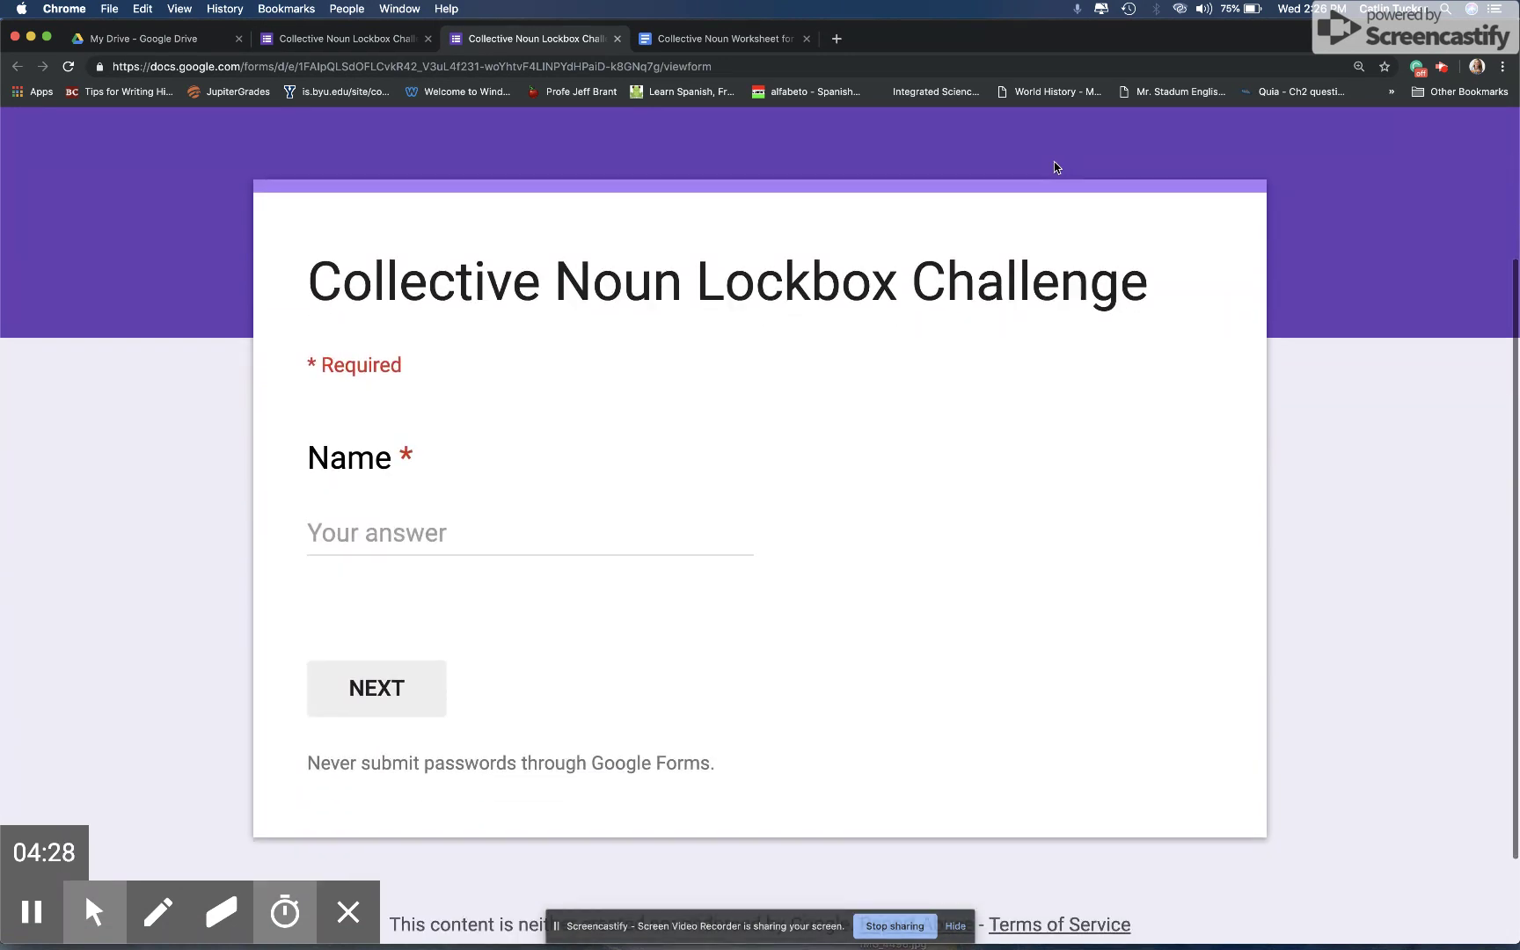
{"action": "left_click", "coordinate": [453, 527]}
{"action": "type", "text": "Catlin"}
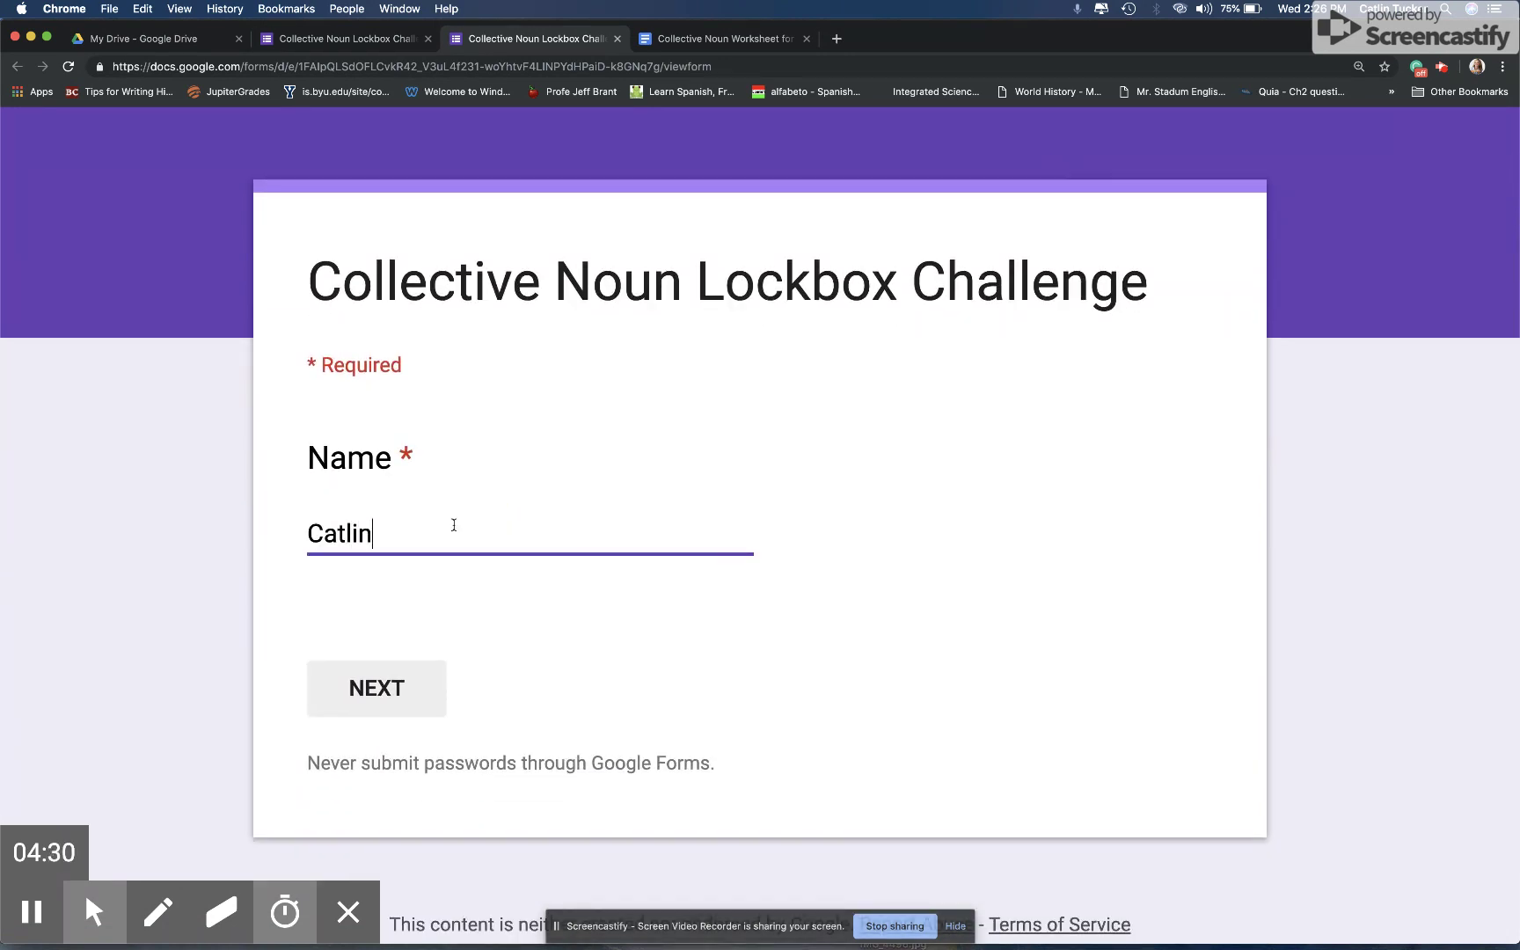
{"action": "left_click", "coordinate": [393, 688]}
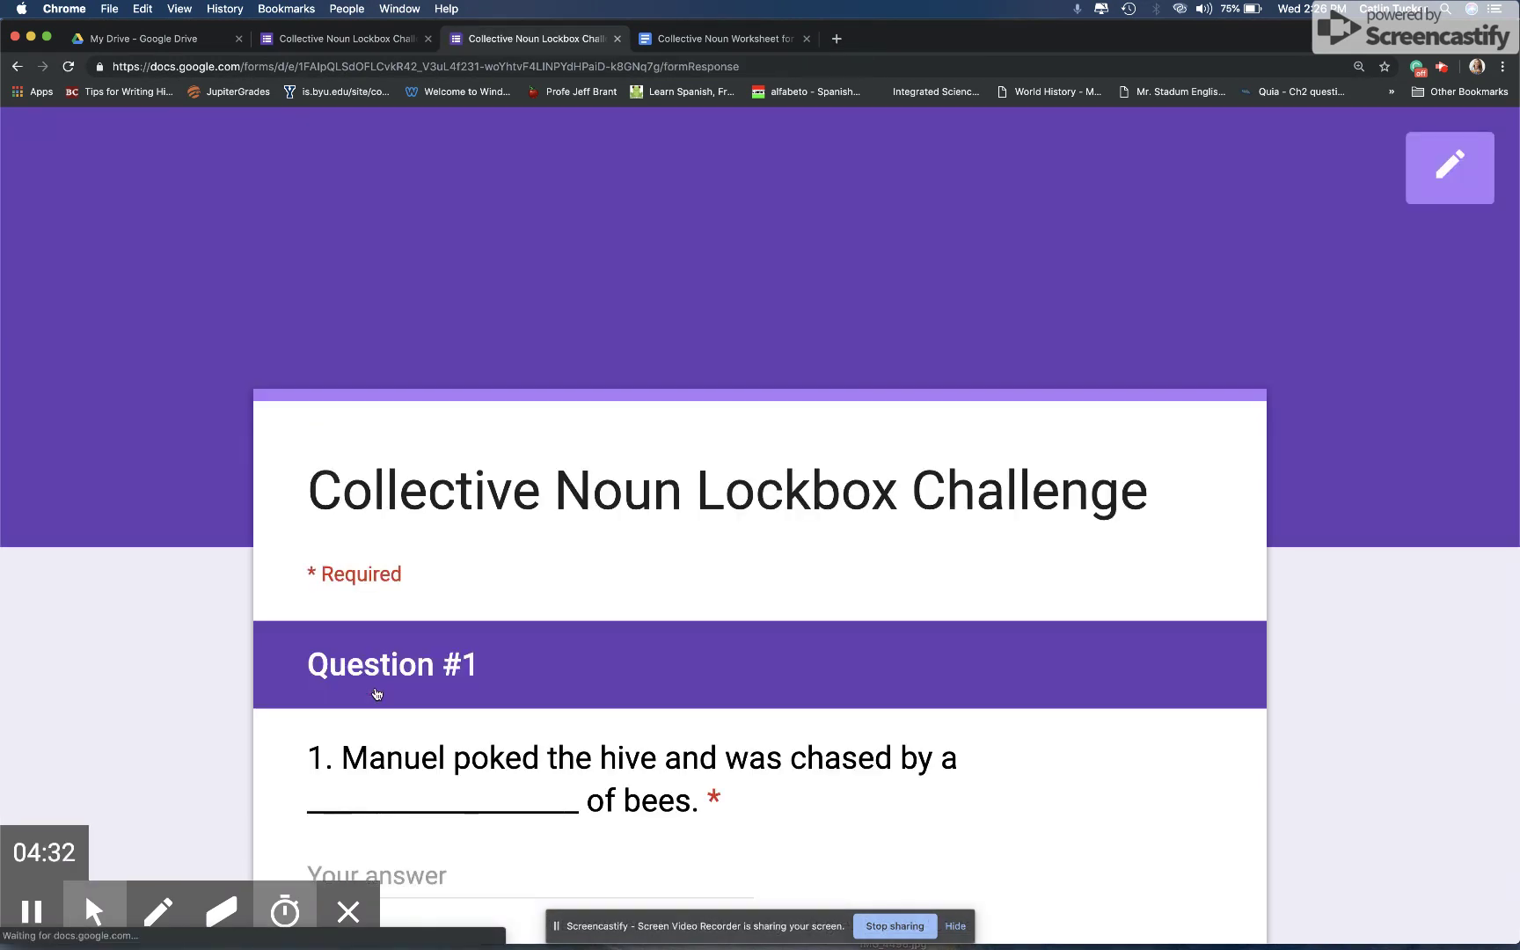
- Answer question 1 with 'bunch' to trigger the 'Oops! Try again!' error
{"action": "scroll", "coordinate": [376, 695], "scroll_direction": "down", "scroll_amount": 5}
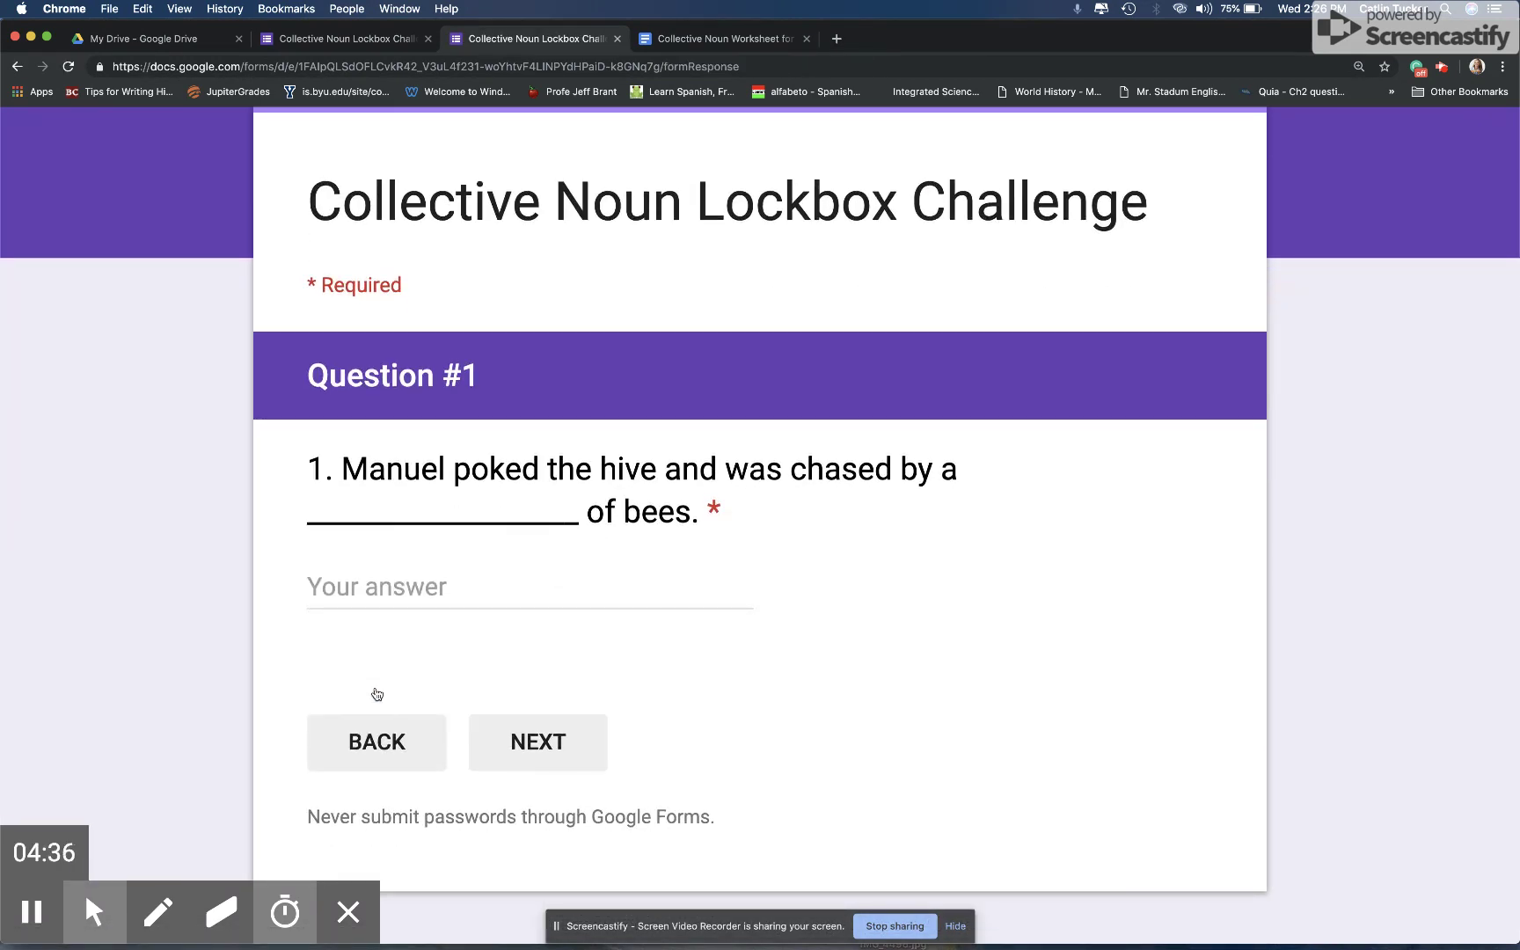
{"action": "left_click", "coordinate": [419, 589]}
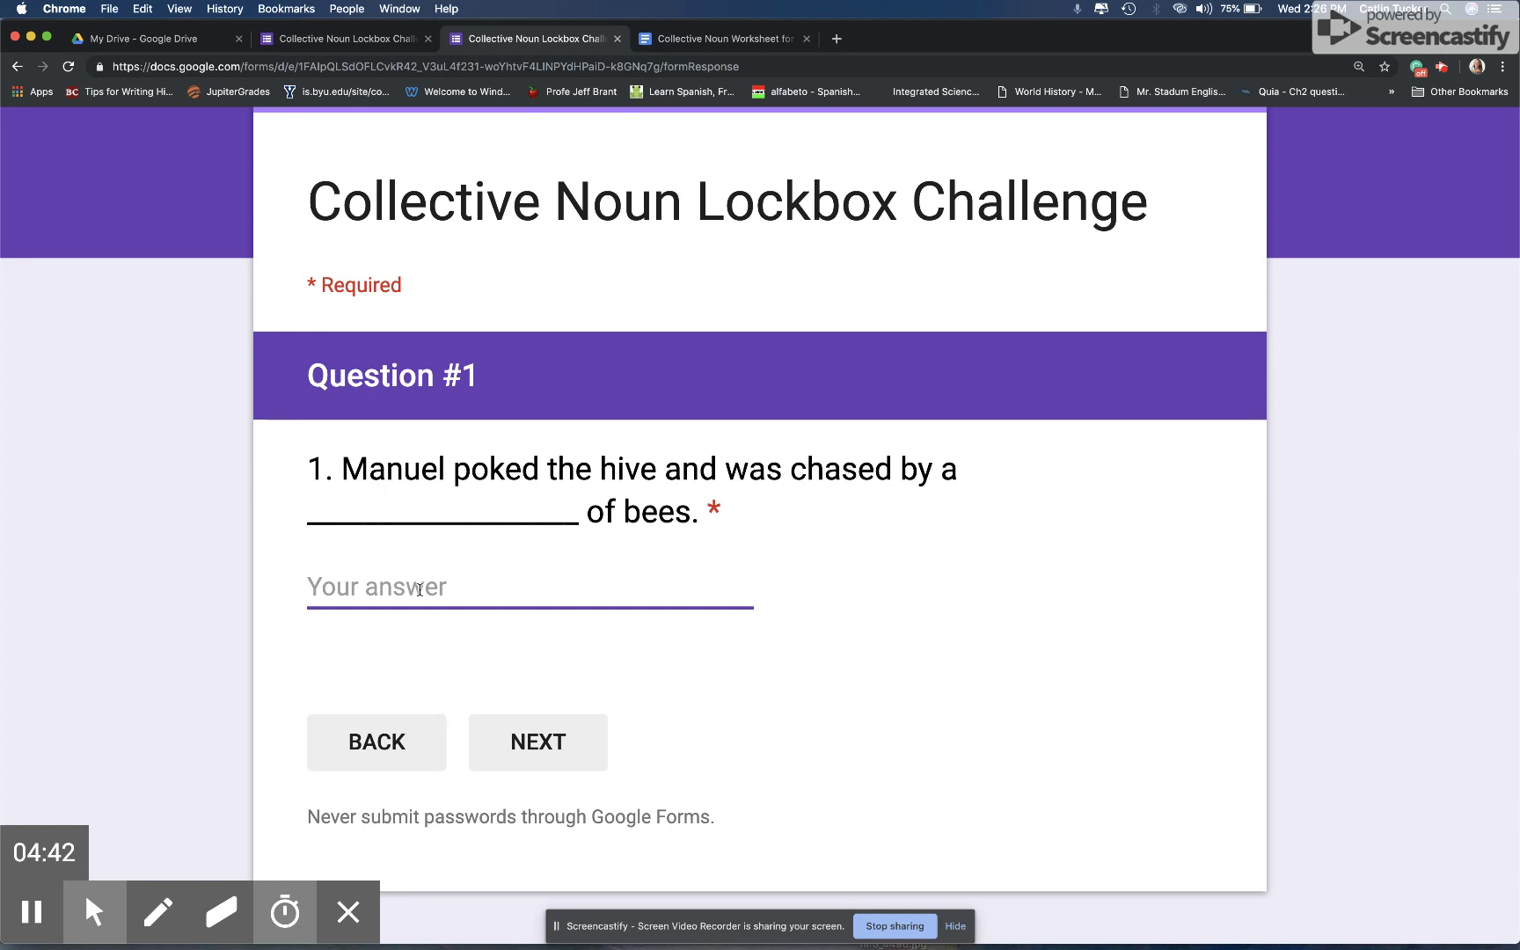
{"action": "type", "text": "bunch"}
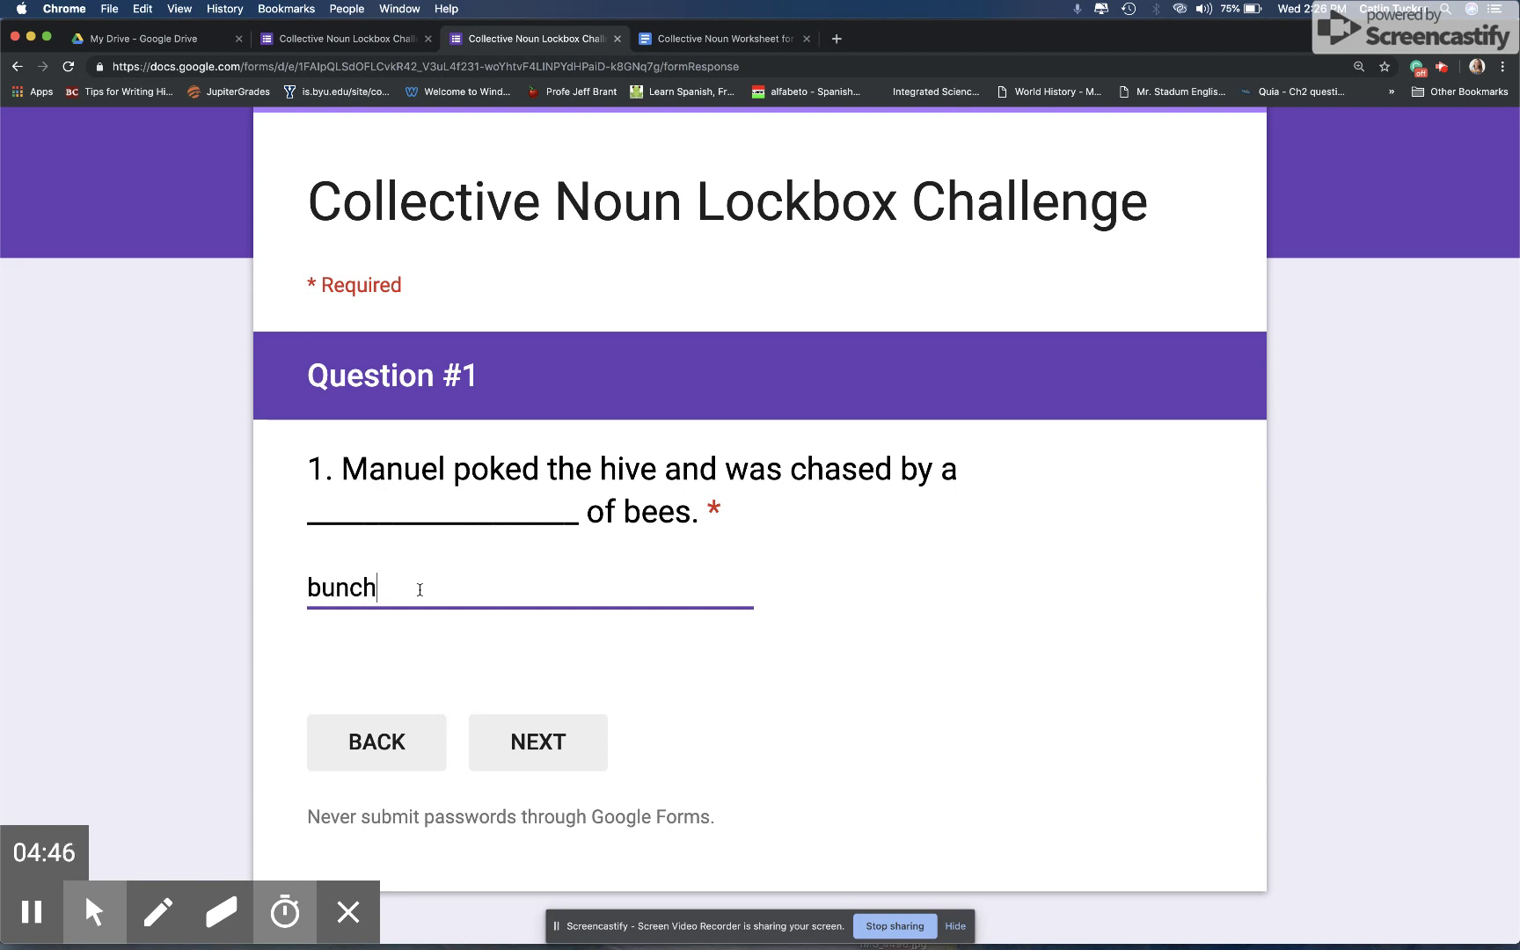
{"action": "left_click", "coordinate": [530, 737]}
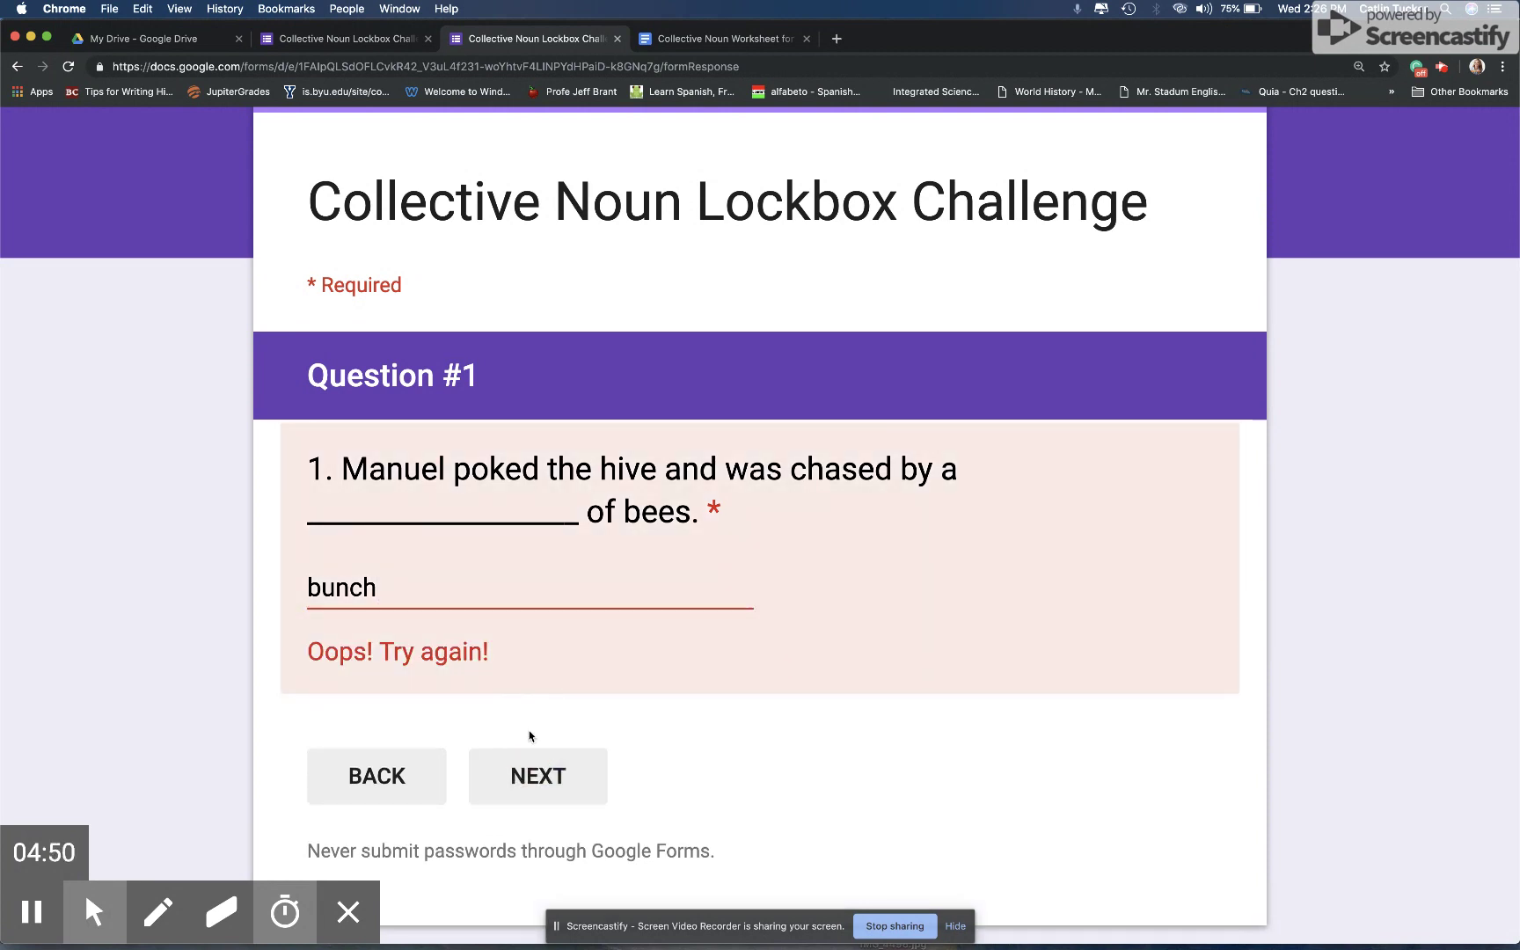
- Replace the answer with 'swarm' and advance to Question #2
{"action": "double_click", "coordinate": [392, 592]}
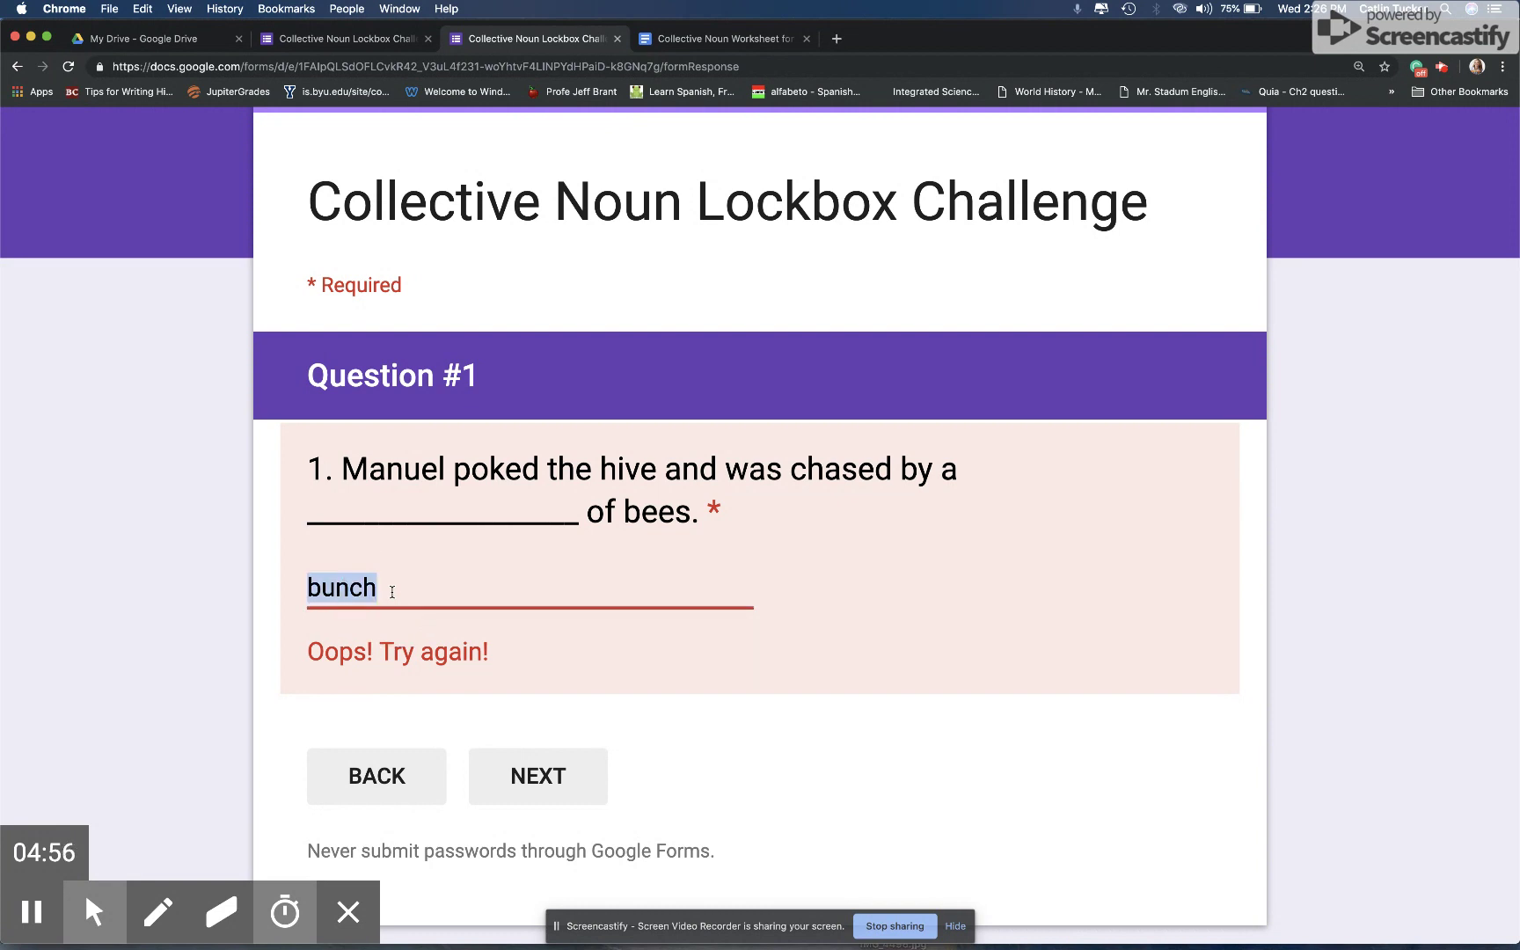
{"action": "type", "text": "swa"}
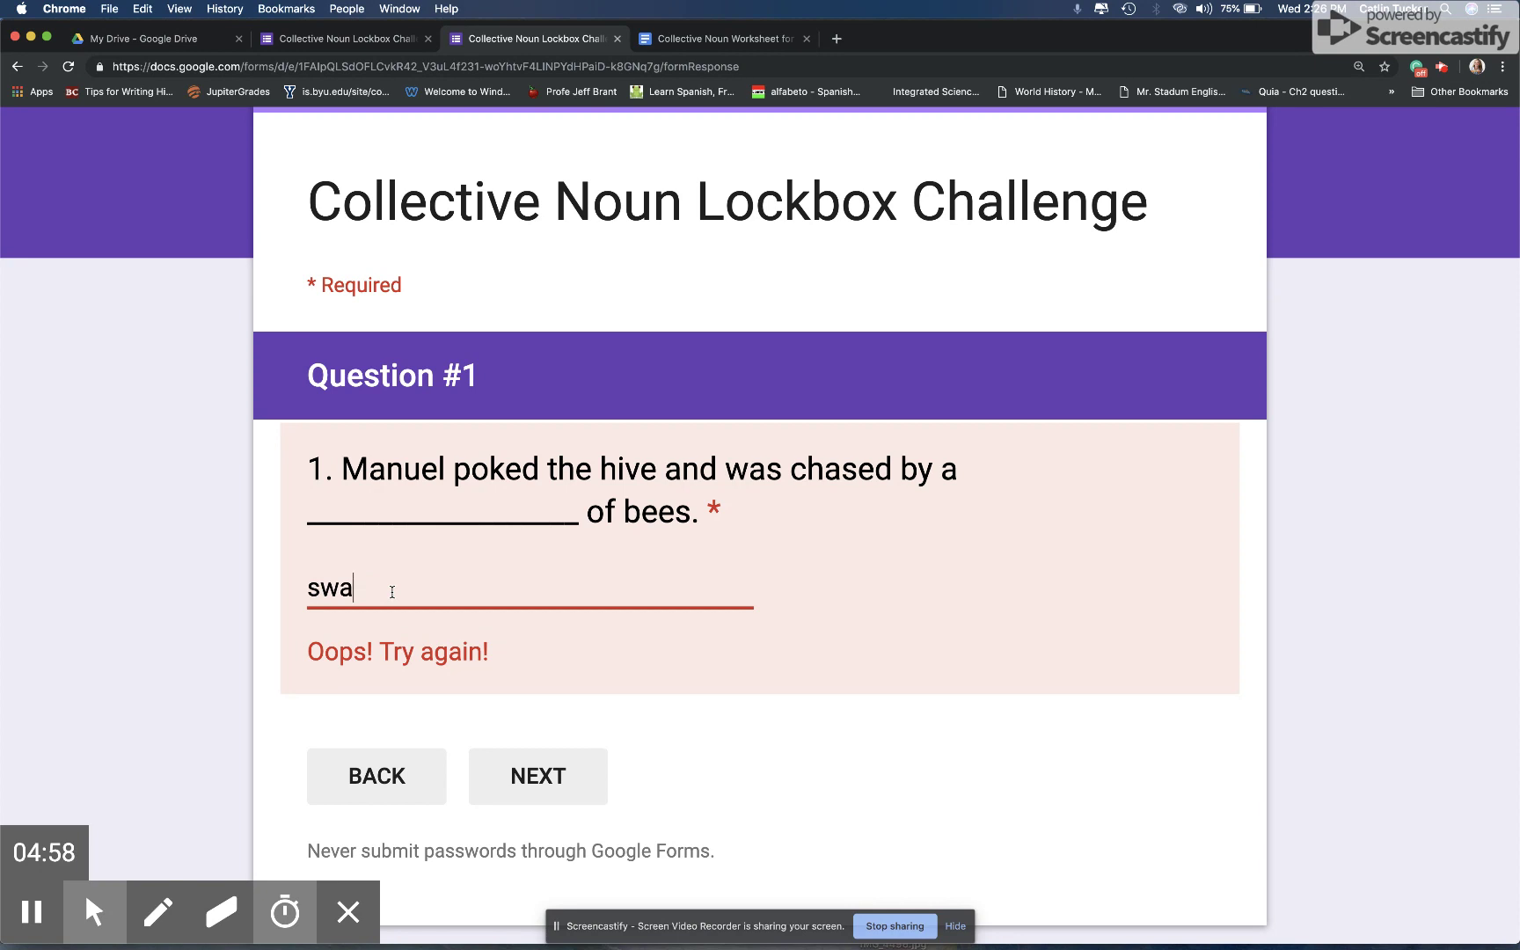
{"action": "type", "text": "rm"}
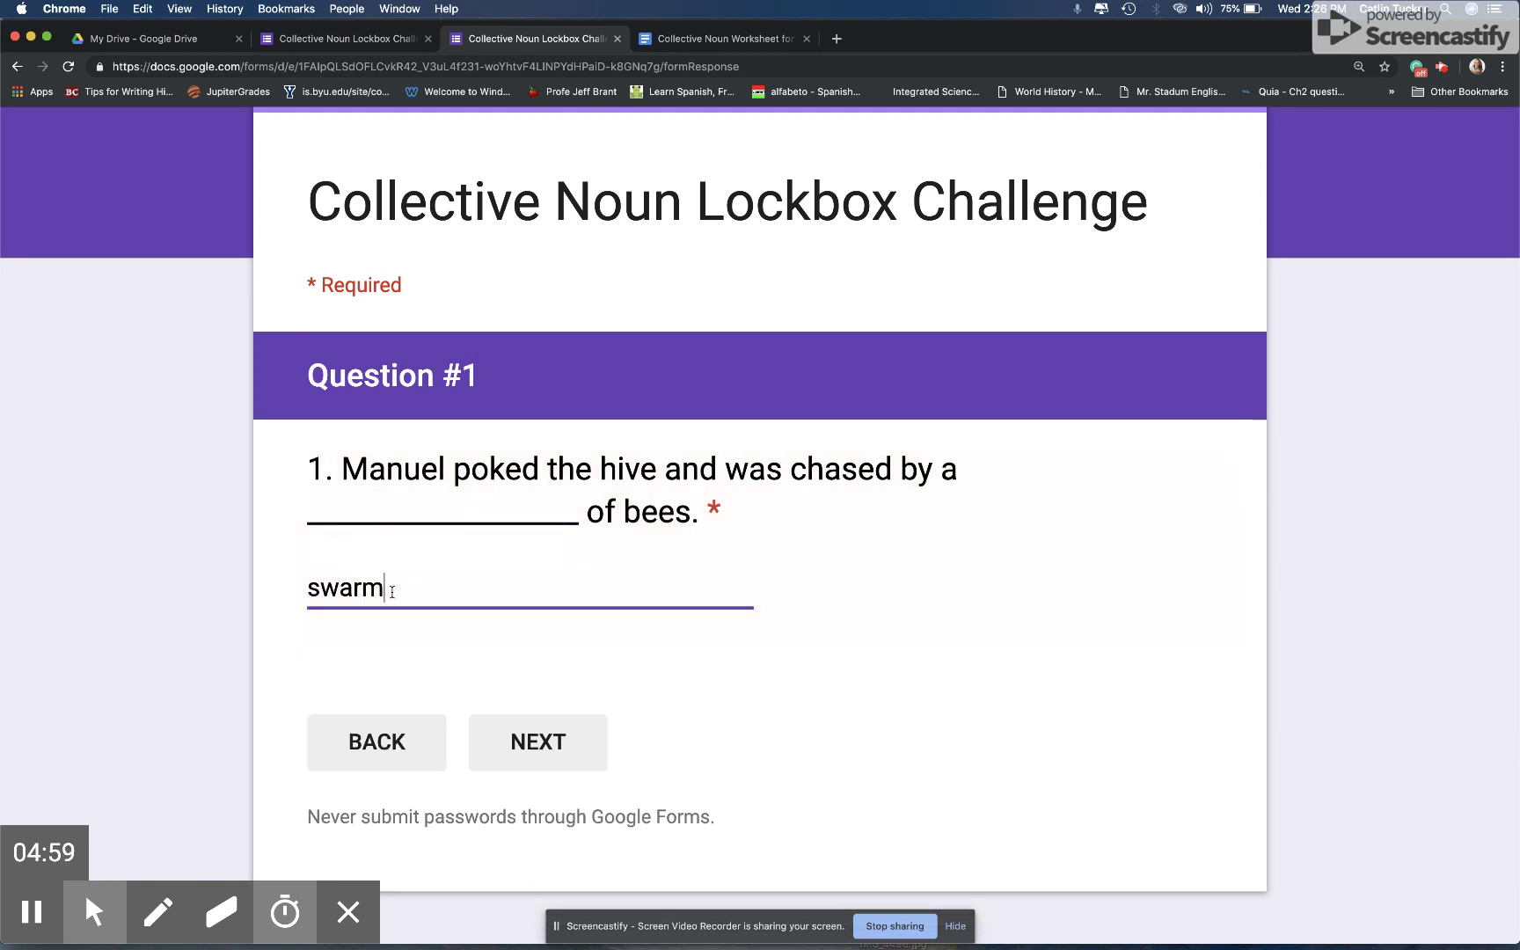
{"action": "left_click", "coordinate": [546, 743]}
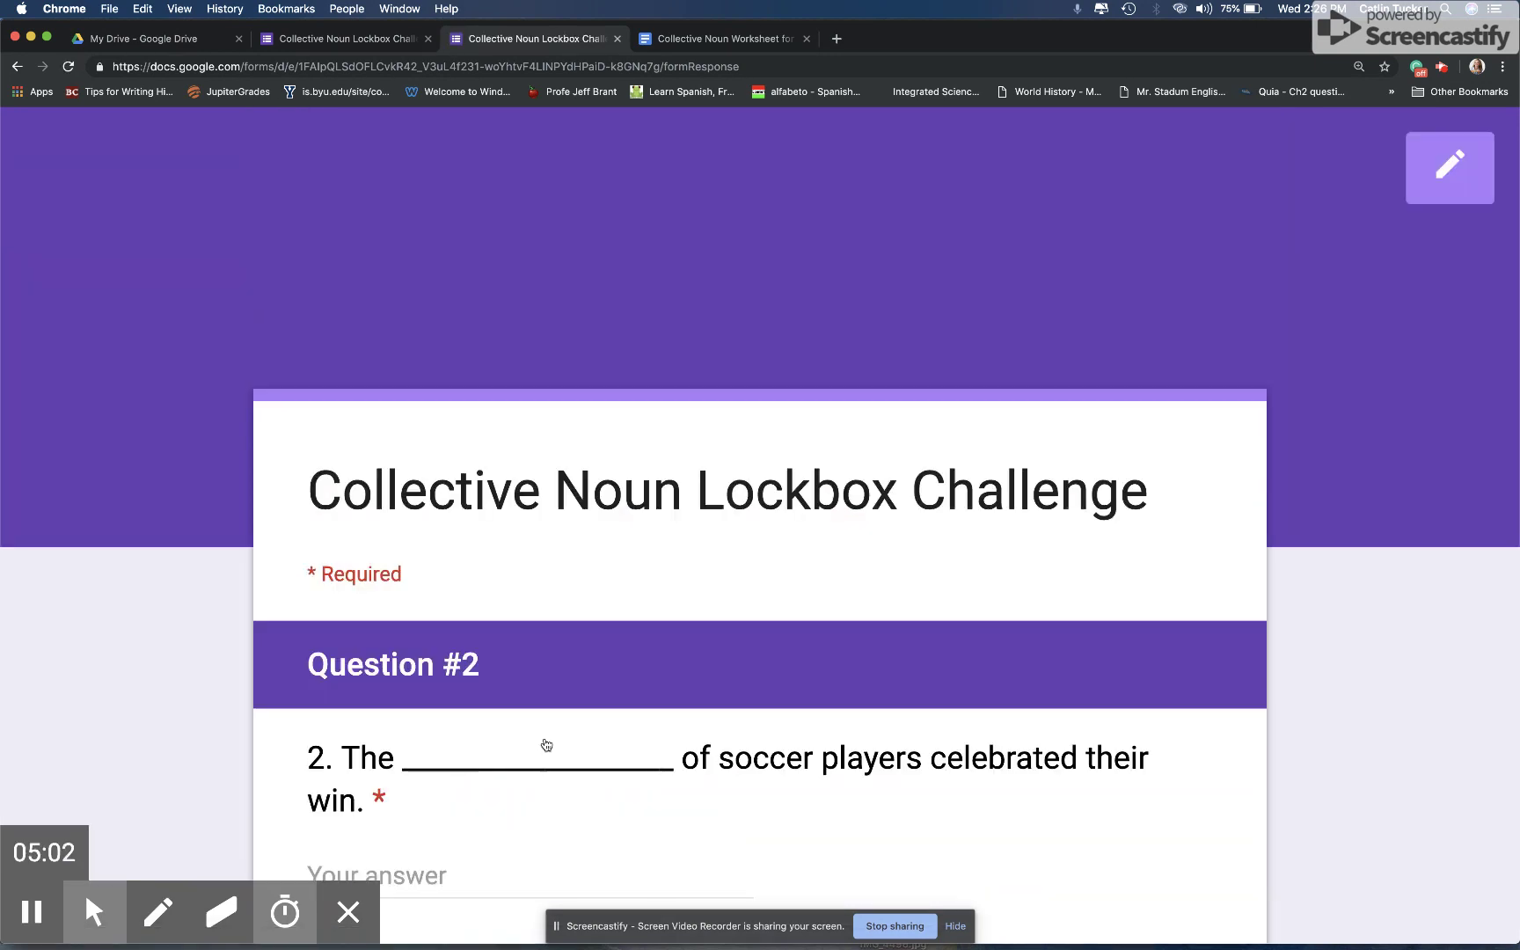
{"action": "scroll", "coordinate": [545, 745], "scroll_direction": "down", "scroll_amount": 5}
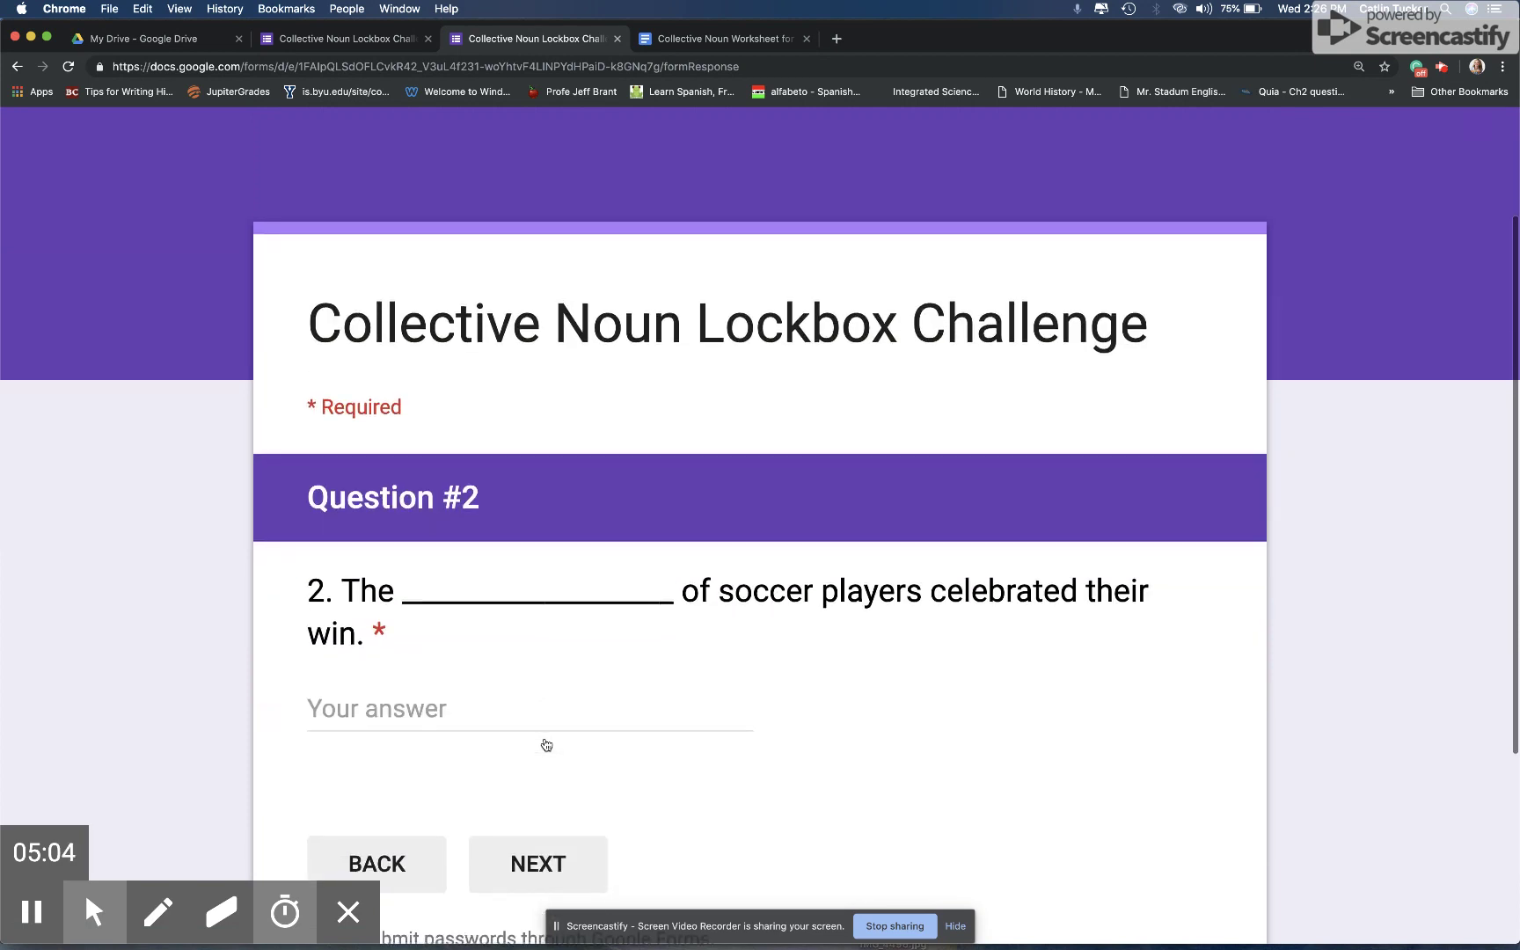